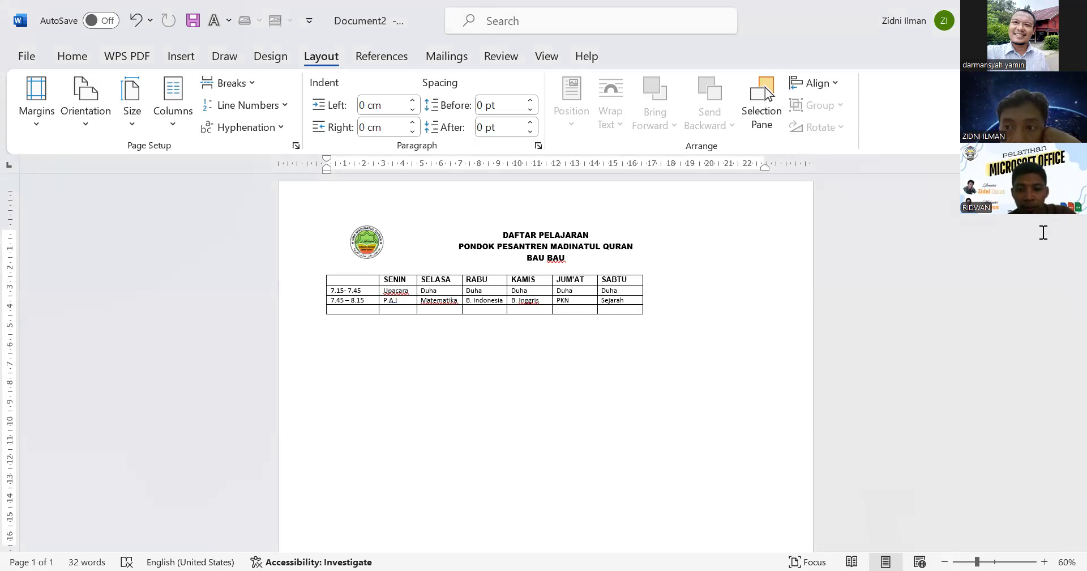
# - Move the round school logo slightly to the right and down, keeping it beside the DAFTAR PELAJARAN heading
pyautogui.click(1043, 232)
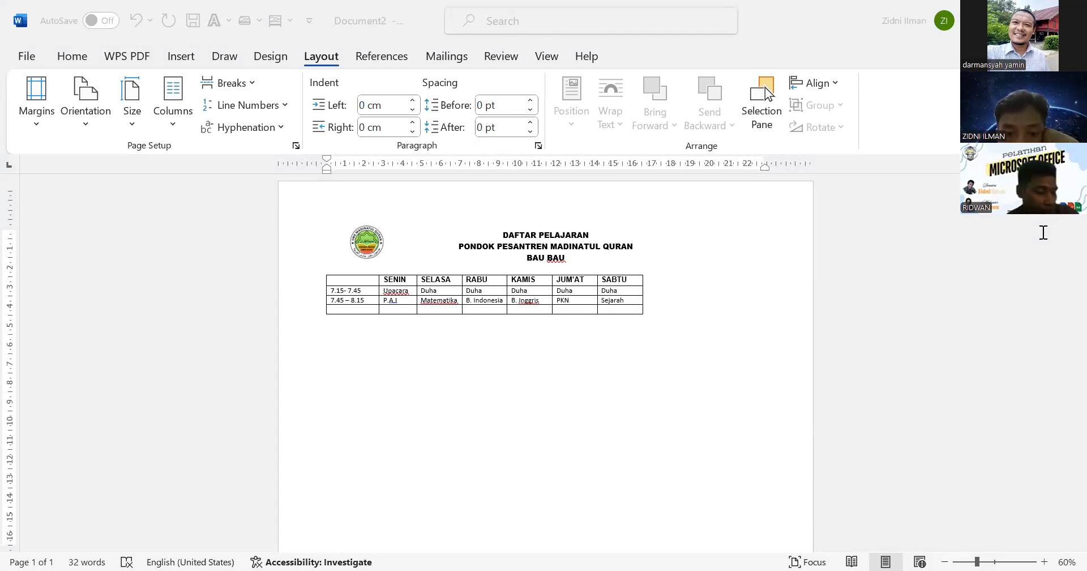
pyautogui.click(546, 544)
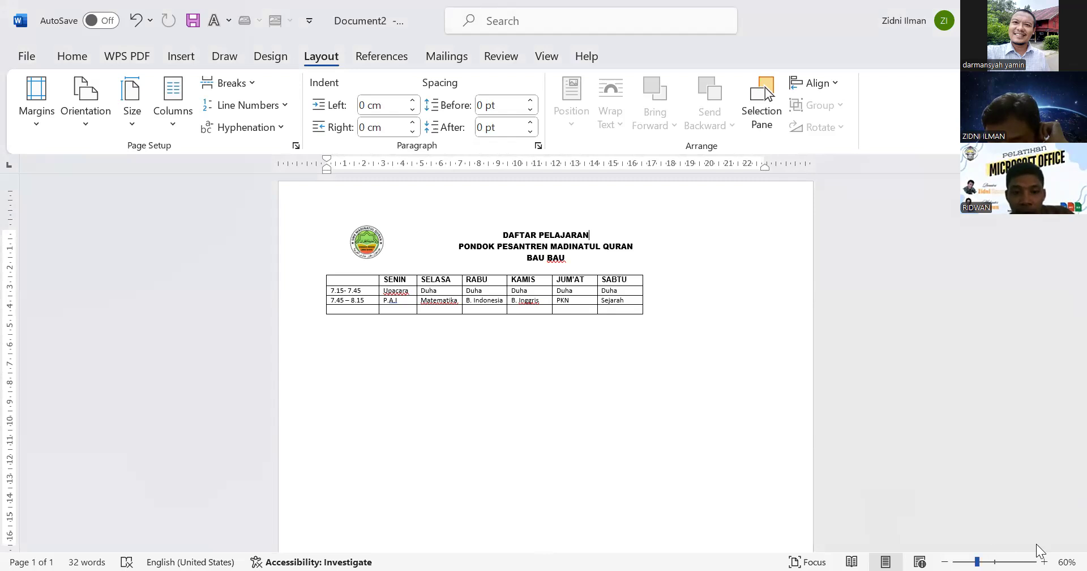
pyautogui.keyDown('ctrl'); pyautogui.scroll(3, 1043, 545); pyautogui.keyUp('ctrl')
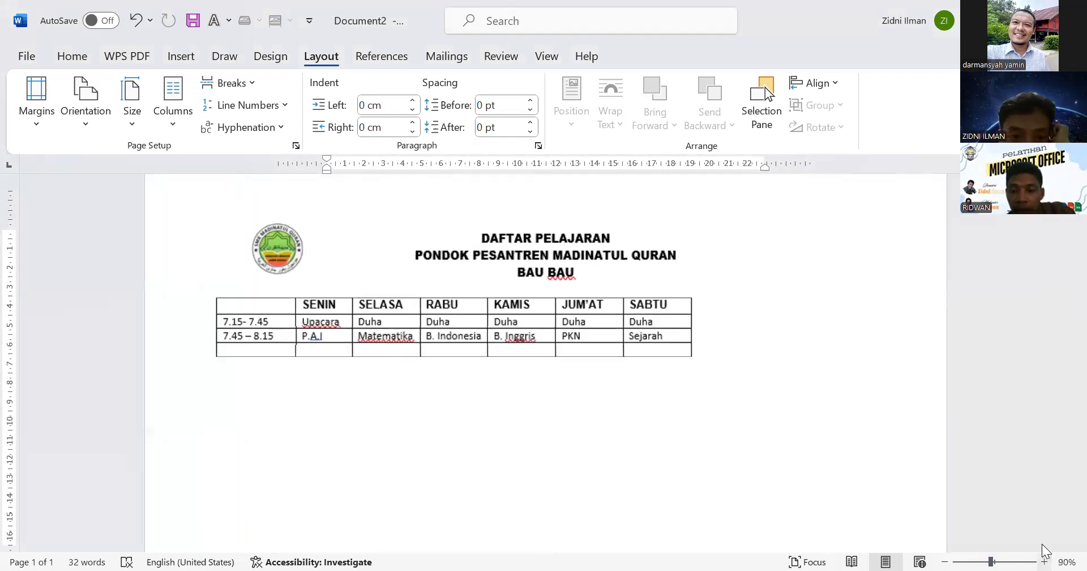
pyautogui.keyDown('ctrl'); pyautogui.scroll(2, 1043, 548); pyautogui.keyUp('ctrl')
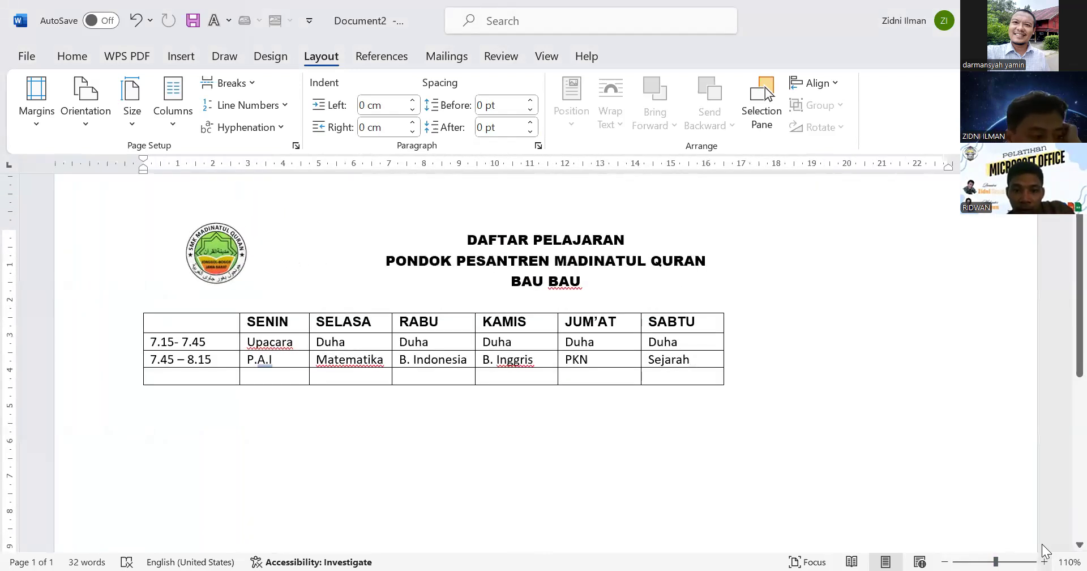
pyautogui.keyDown('ctrl'); pyautogui.scroll(1, 1043, 546); pyautogui.keyUp('ctrl')
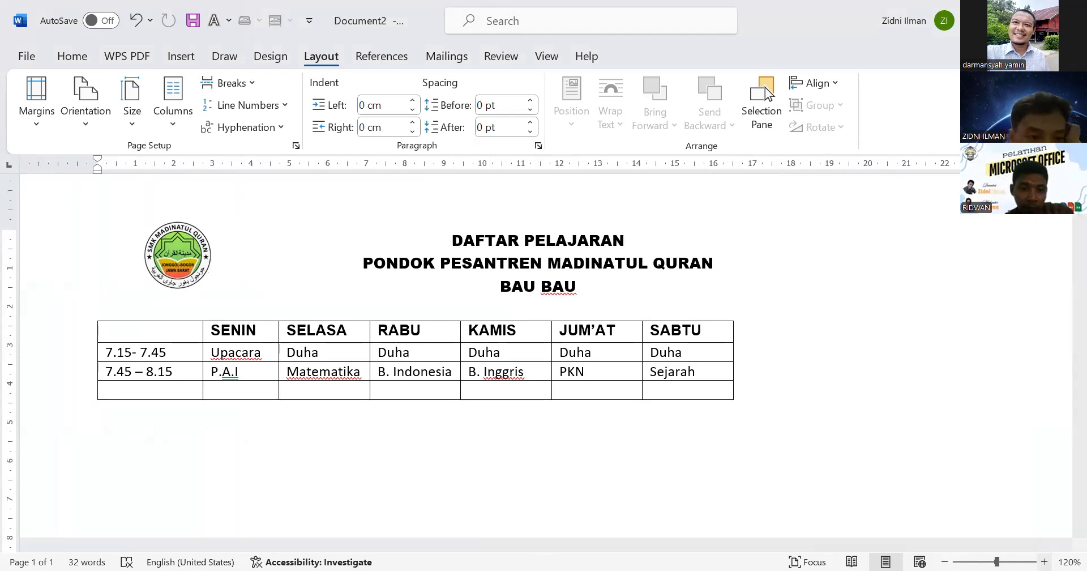
pyautogui.click(178, 243)
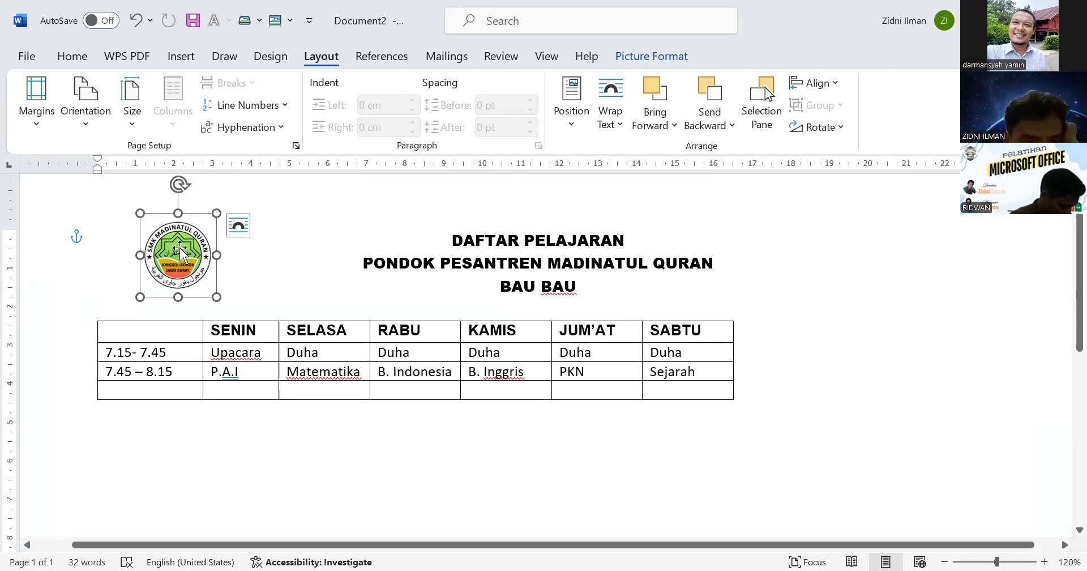
pyautogui.moveTo(179, 247); pyautogui.dragTo(205, 256)
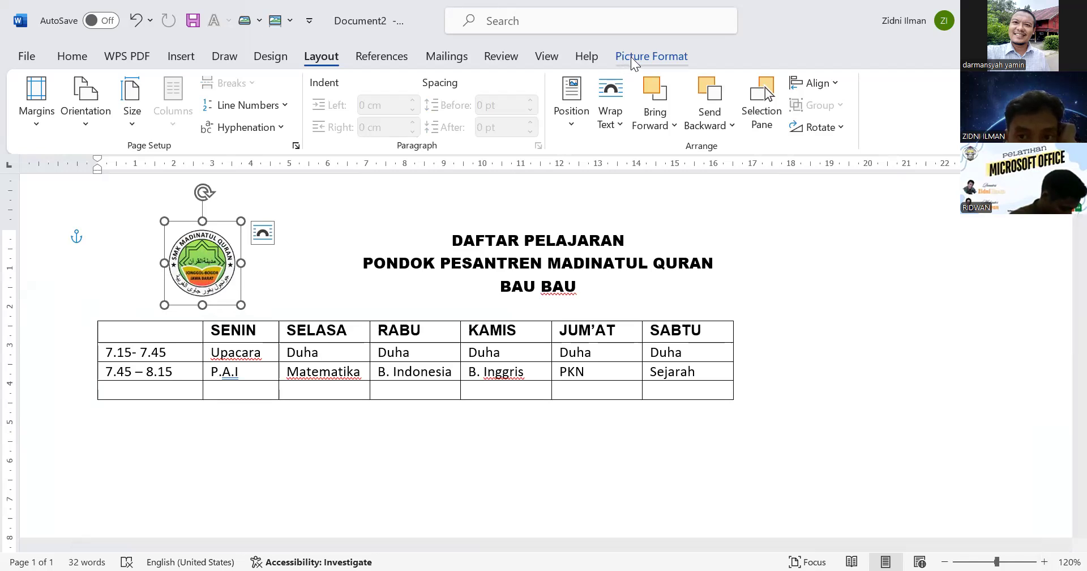
# - Set the school logo's text wrapping to In Front of Text
pyautogui.rightClick(206, 257)
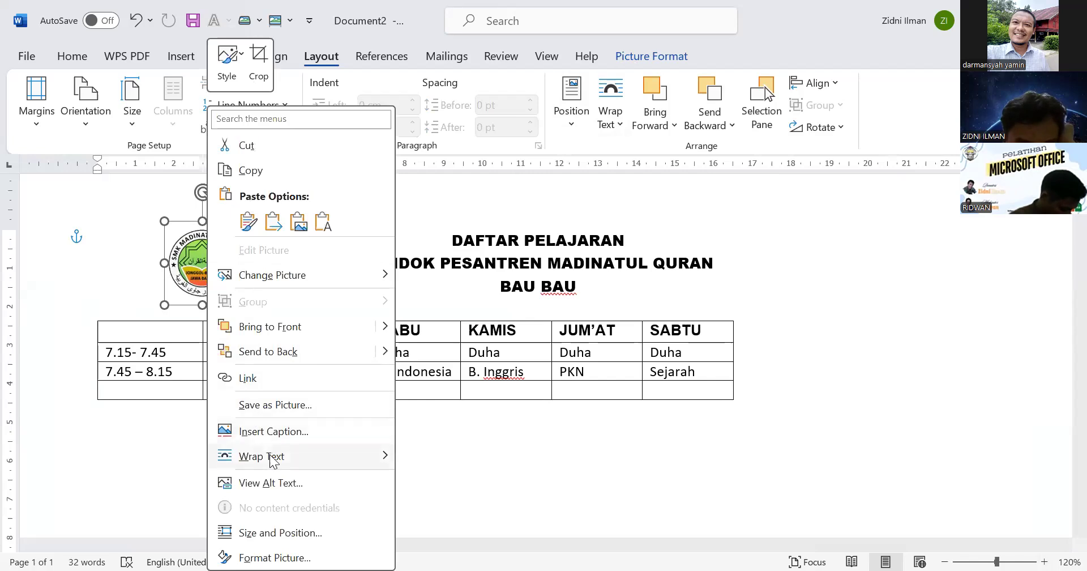
pyautogui.moveTo(274, 460)
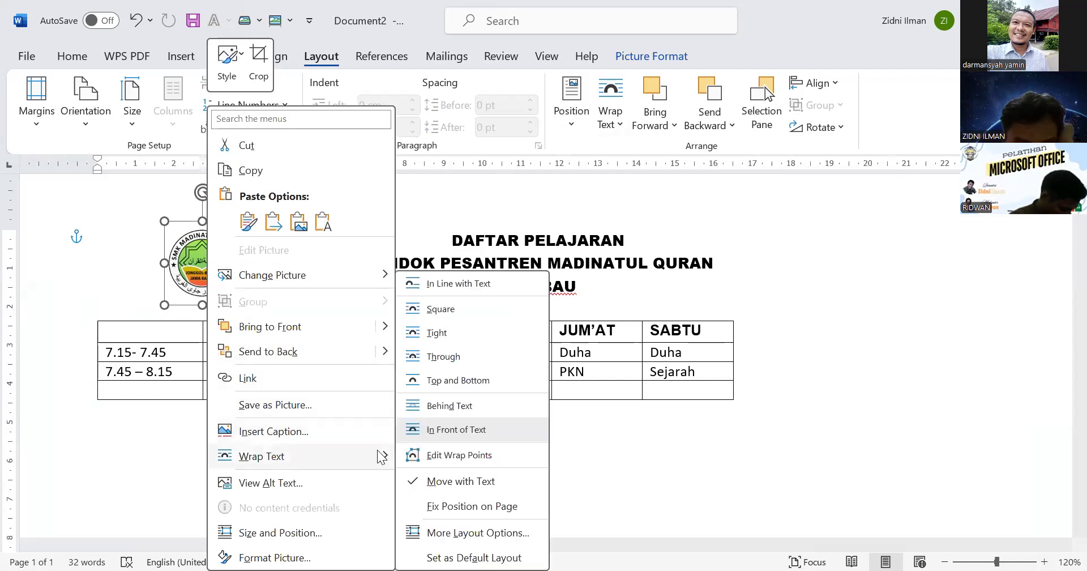
pyautogui.click(424, 435)
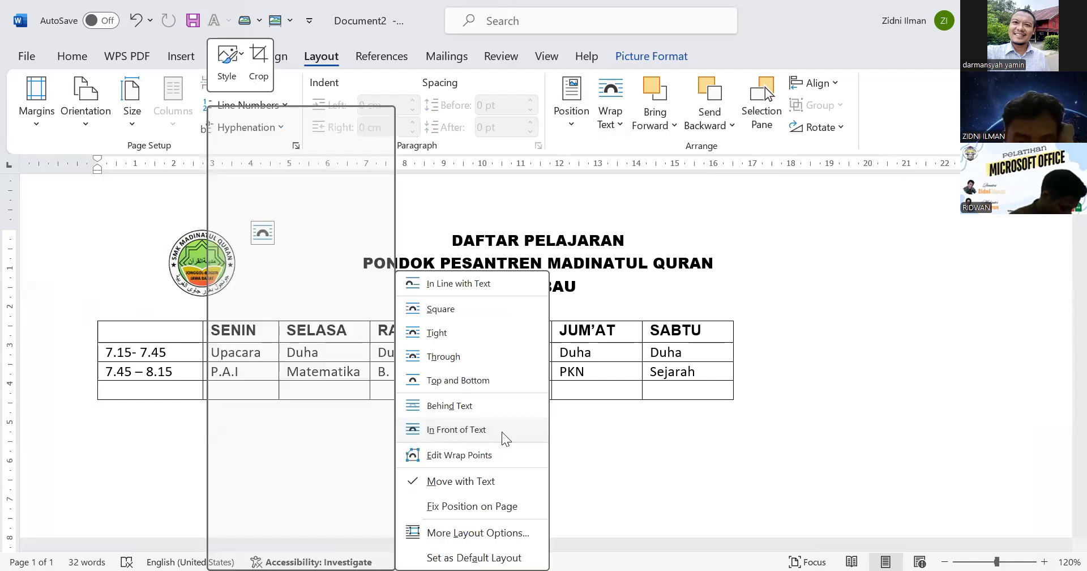
pyautogui.click(603, 446)
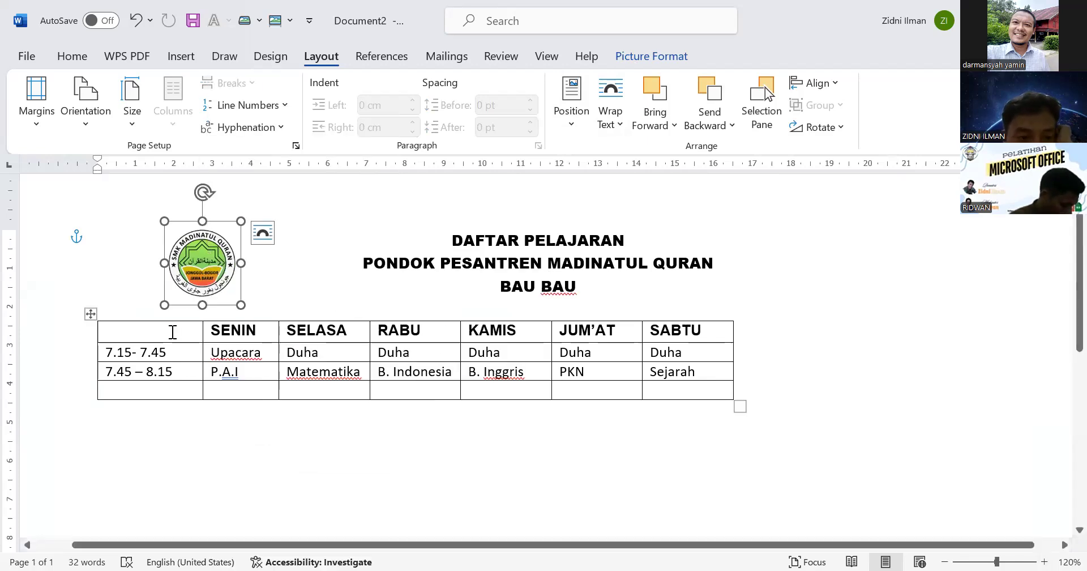
# - Apply the gold grid table style with a solid header row and banded rows to the whole timetable
pyautogui.moveTo(172, 332); pyautogui.dragTo(276, 382)
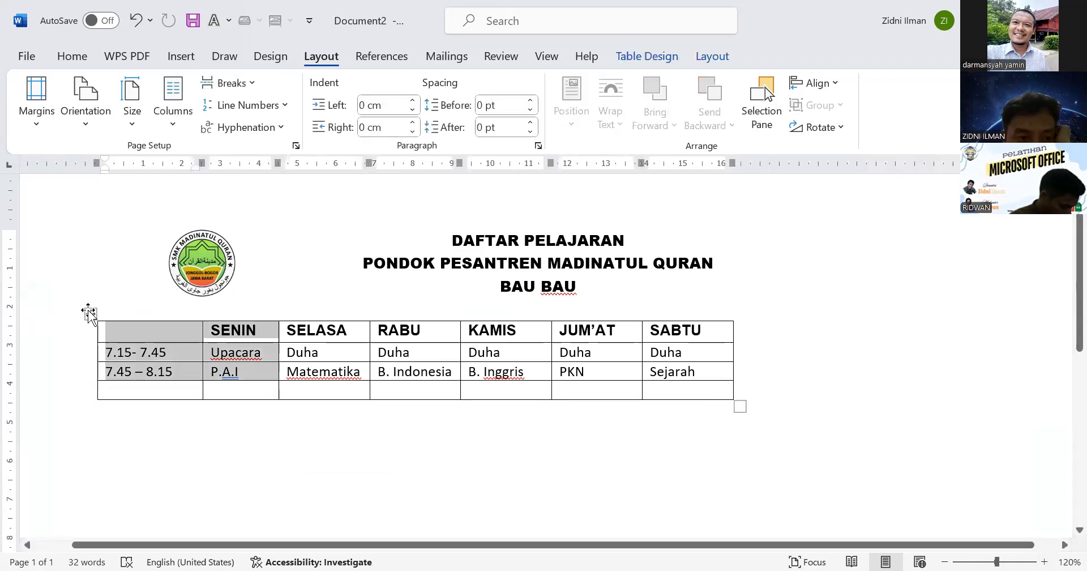
pyautogui.click(90, 313)
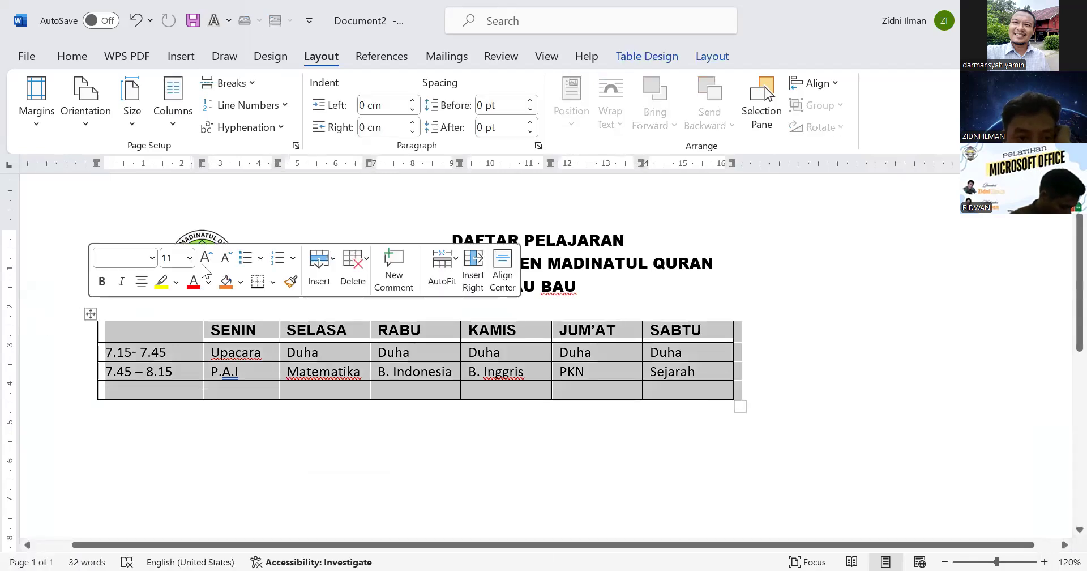
pyautogui.click(655, 59)
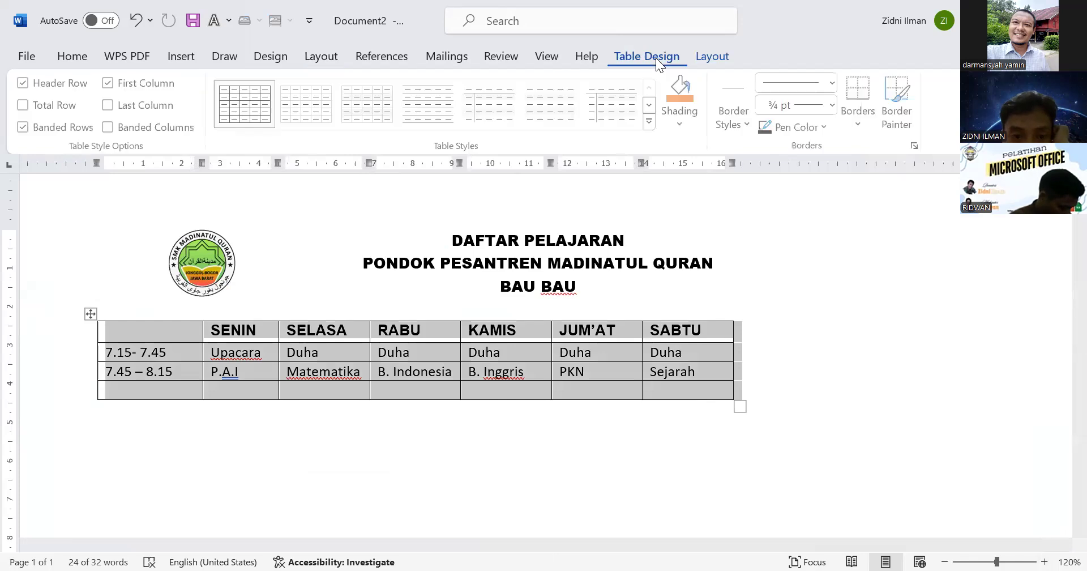
pyautogui.click(651, 123)
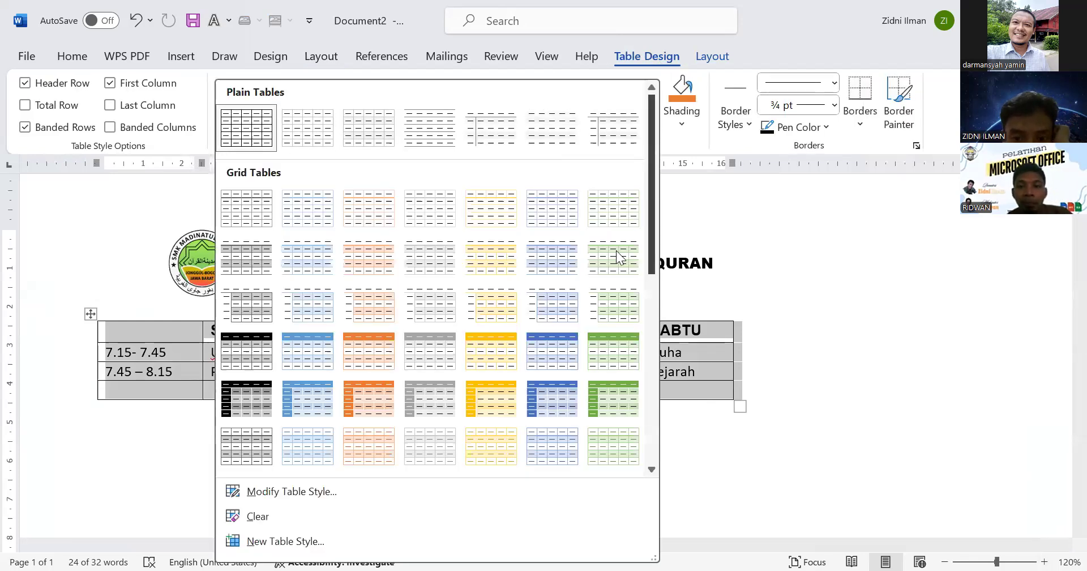
pyautogui.click(499, 345)
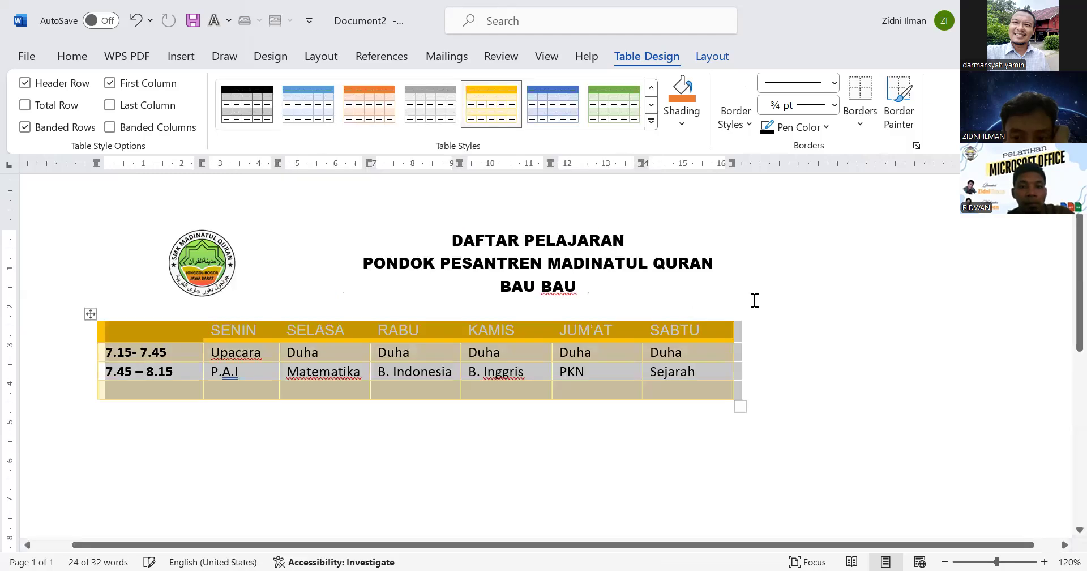
pyautogui.click(754, 300)
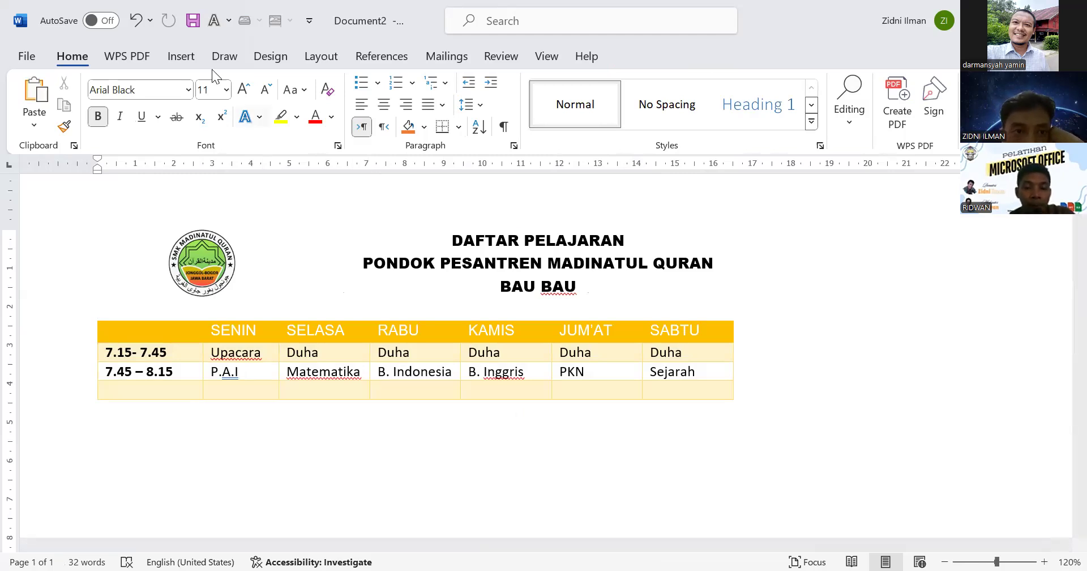
# - Draw a small five-point star to the right of the BAU BAU heading line, just above the timetable's level
pyautogui.click(188, 61)
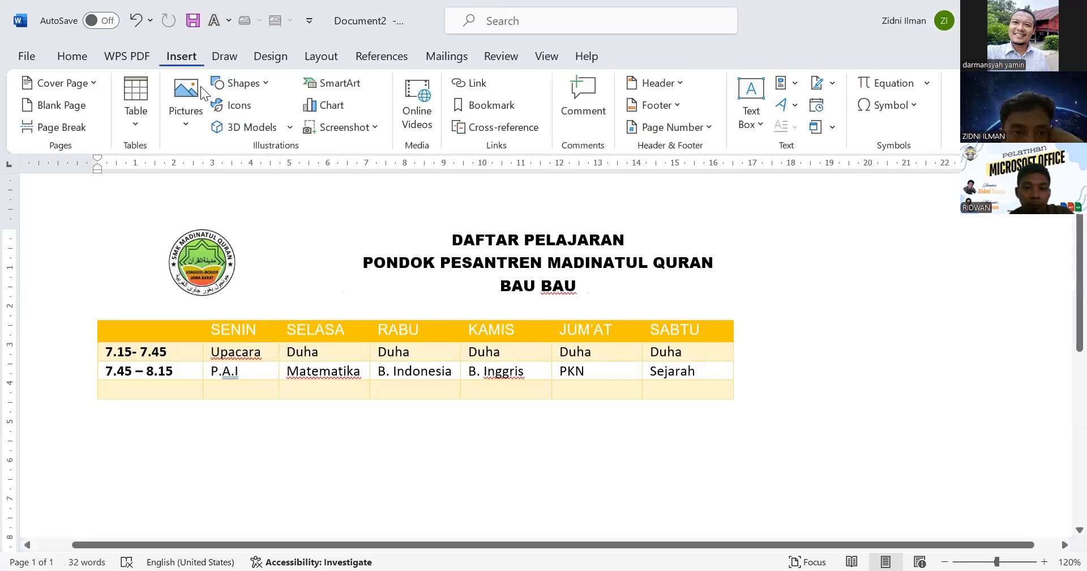
pyautogui.click(257, 83)
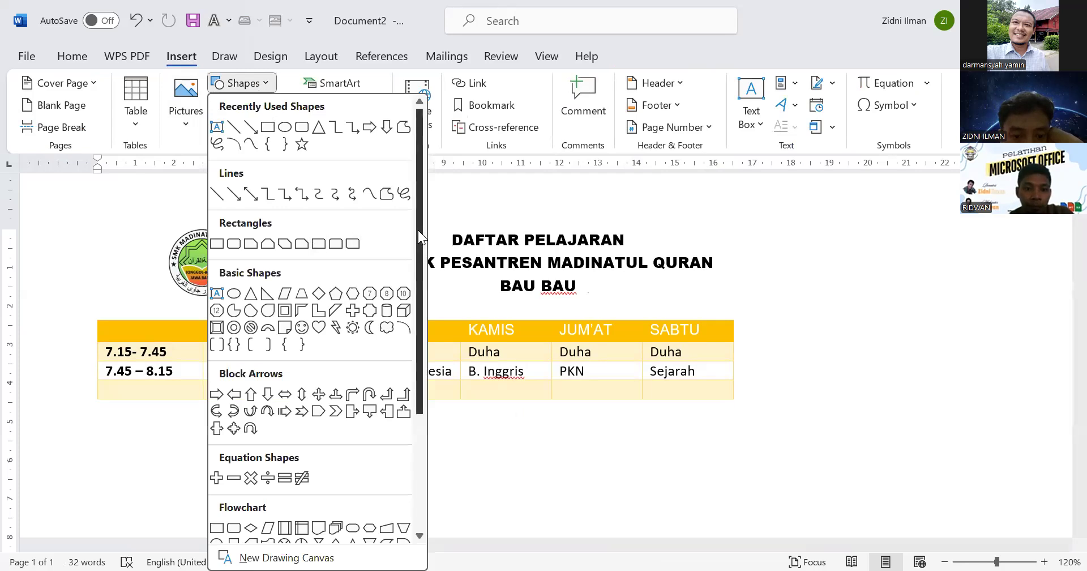
pyautogui.moveTo(418, 230); pyautogui.dragTo(433, 304)
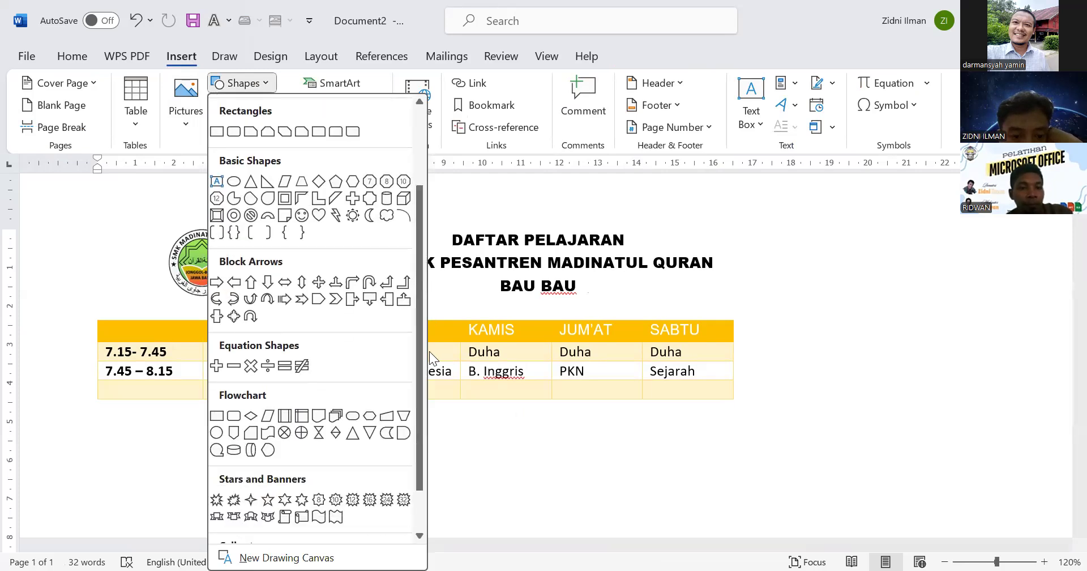
pyautogui.click(268, 500)
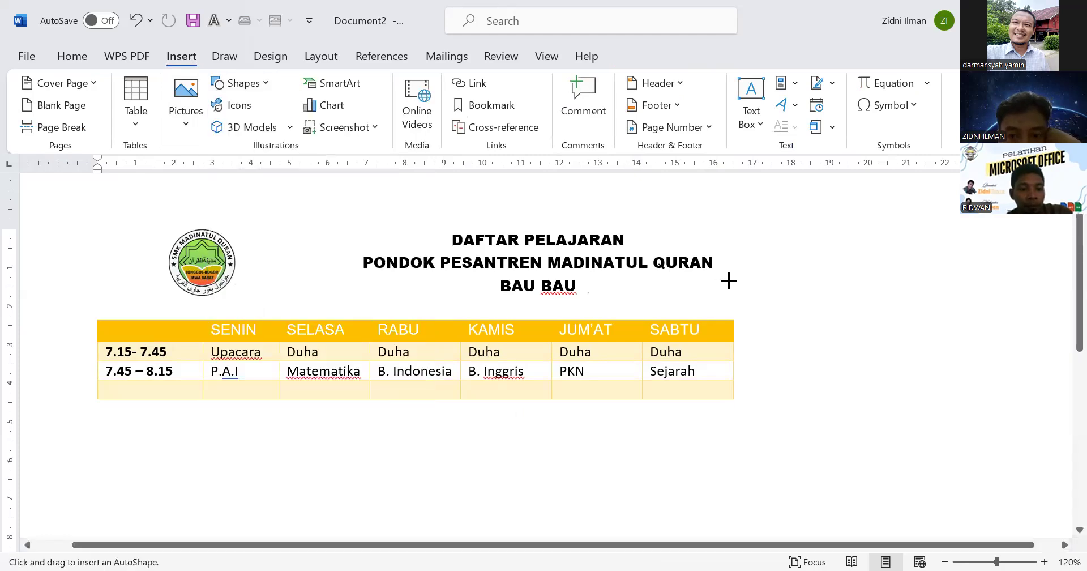
pyautogui.moveTo(765, 255); pyautogui.dragTo(809, 295)
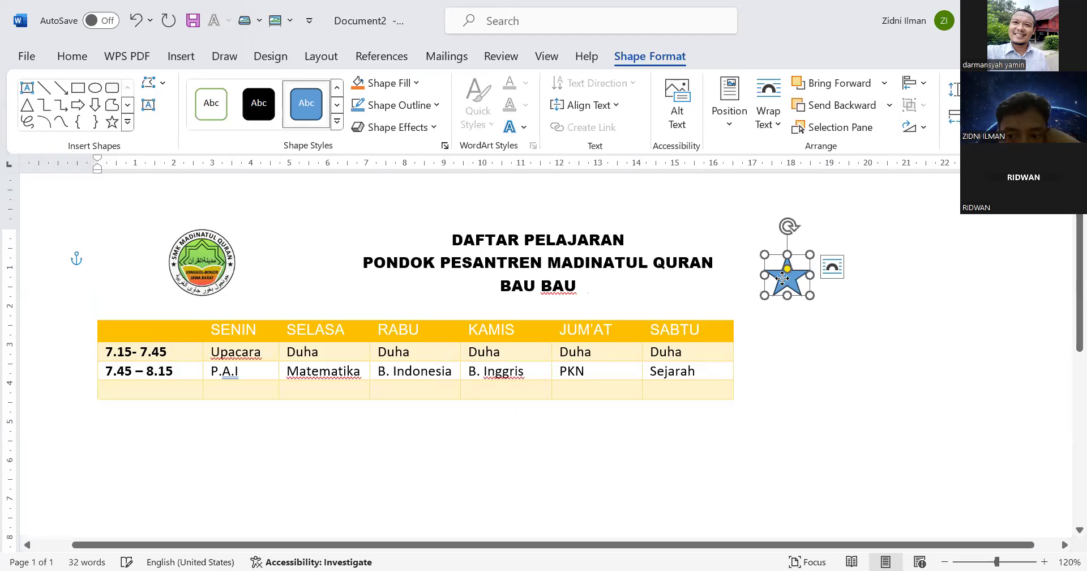
# - Try to copy the blue star and paste a duplicate beside the timetable's right edge
pyautogui.rightClick(784, 286)
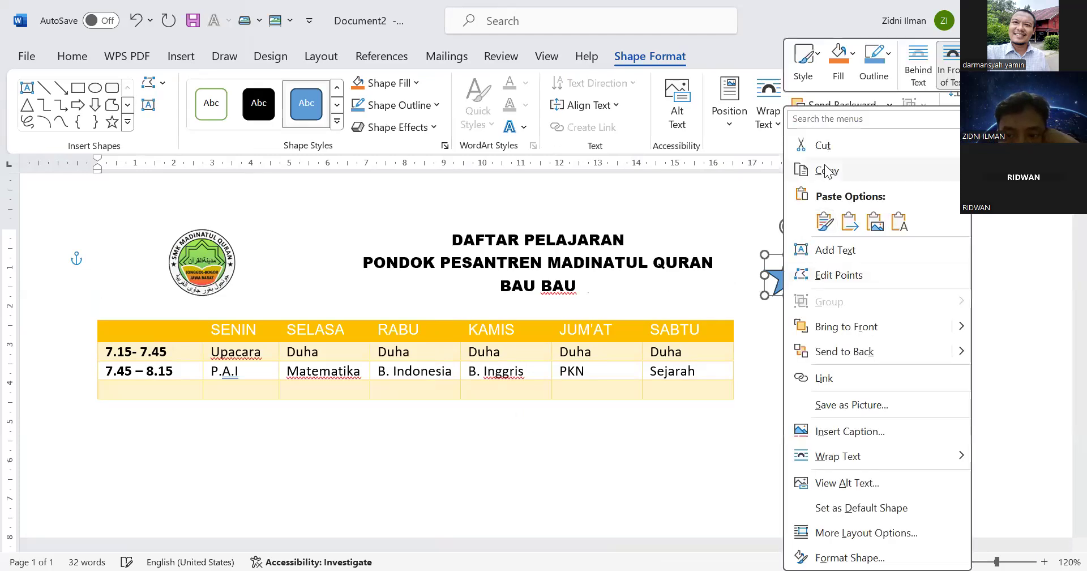
pyautogui.click(826, 170)
pyautogui.click(776, 351)
pyautogui.rightClick(830, 242)
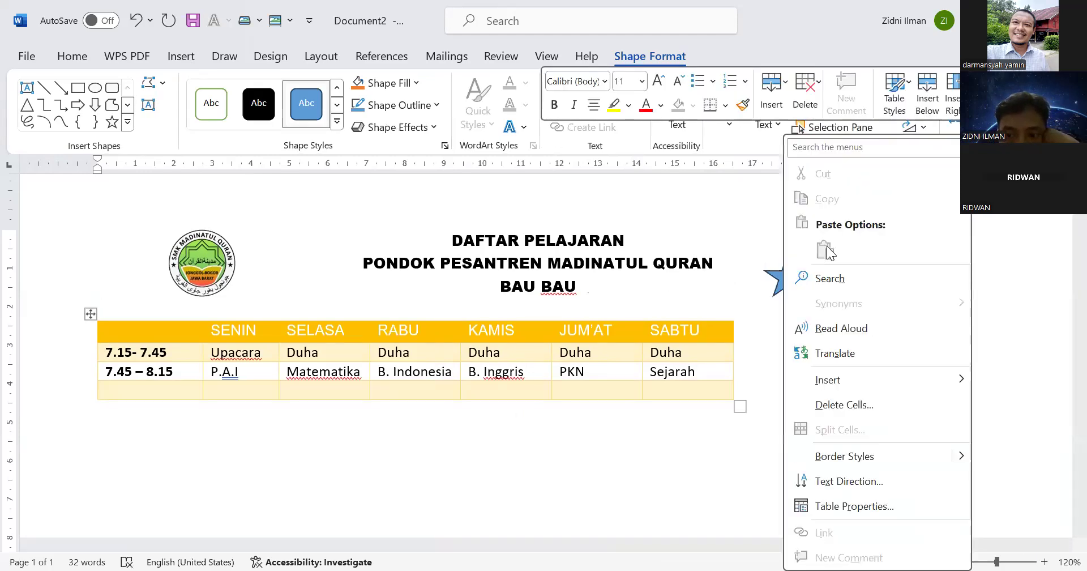
pyautogui.click(782, 288)
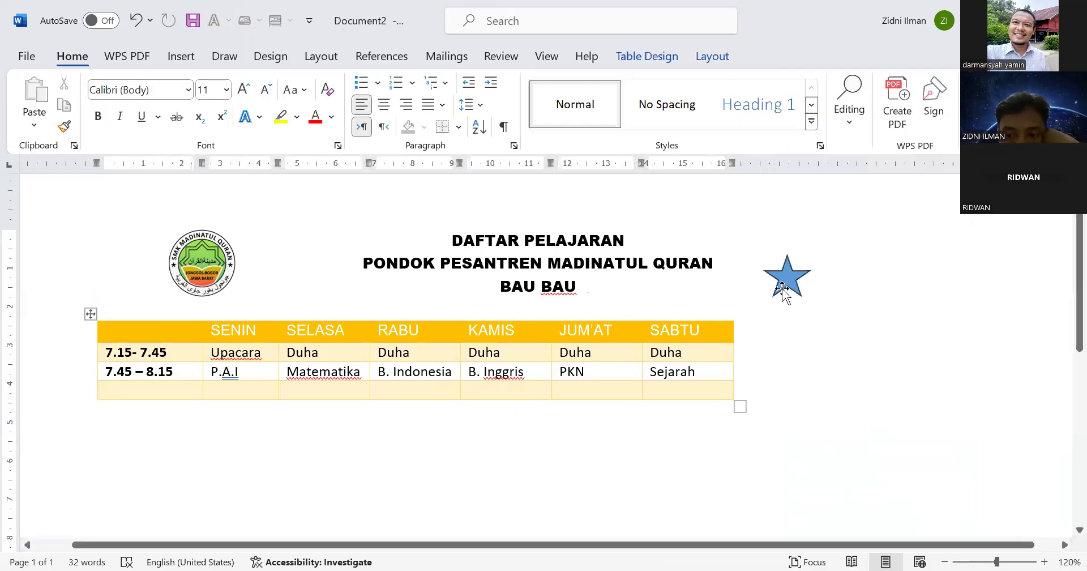
pyautogui.click(782, 288)
pyautogui.rightClick(784, 283)
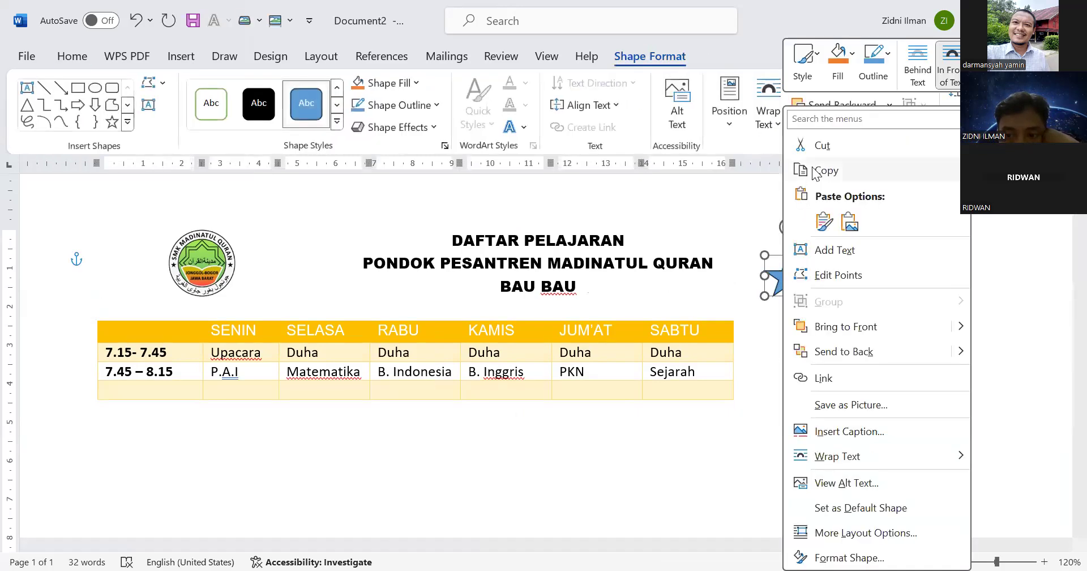
pyautogui.click(817, 172)
pyautogui.click(764, 363)
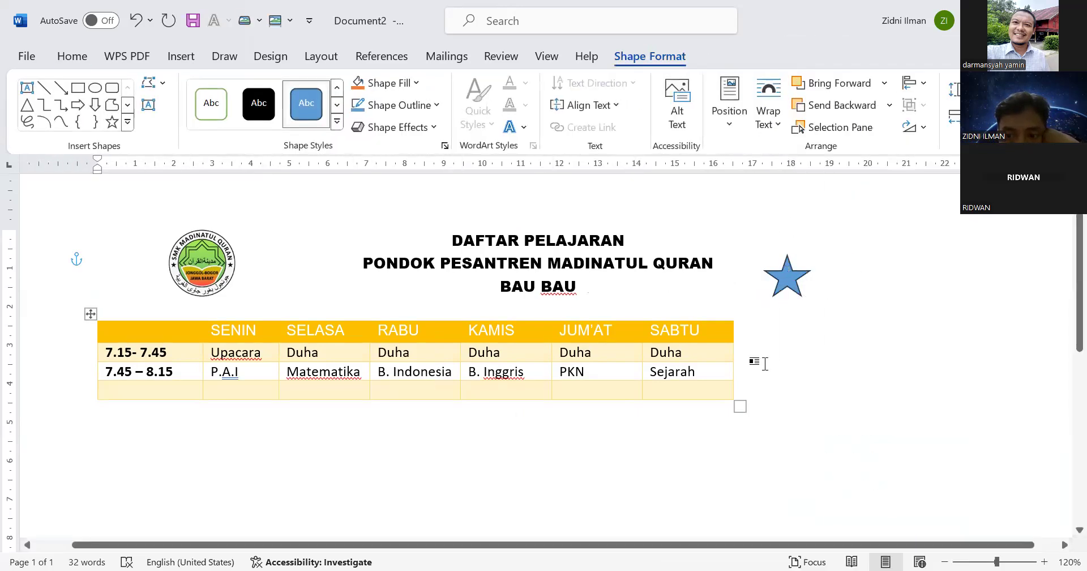
pyautogui.rightClick(764, 364)
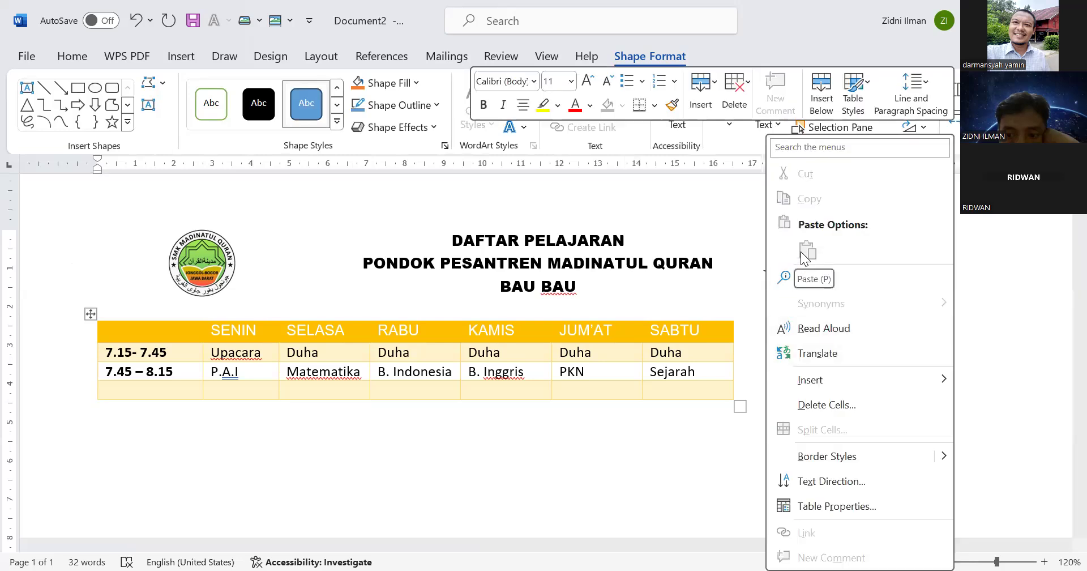
pyautogui.click(708, 310)
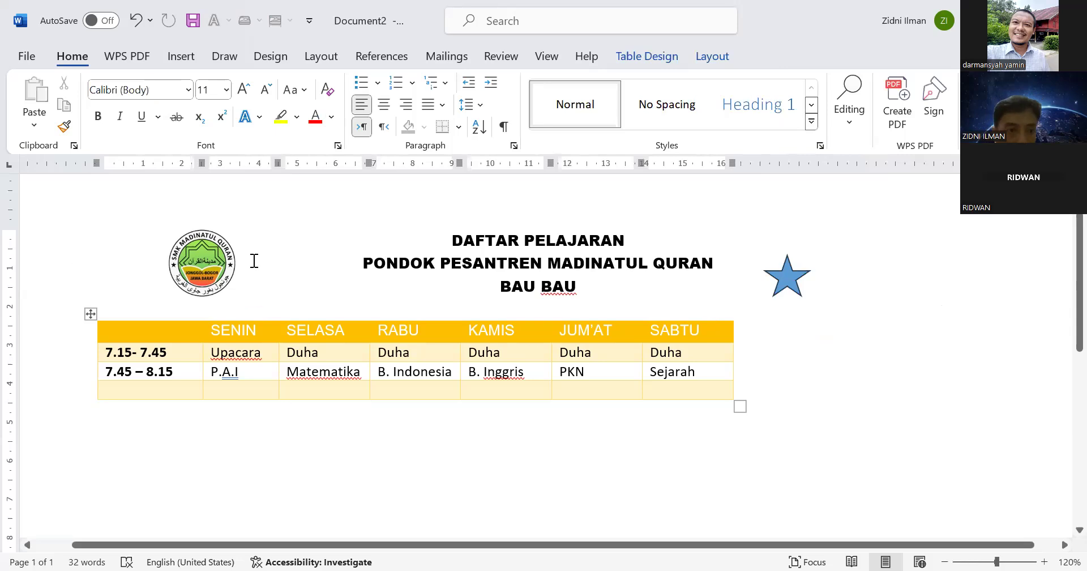
# - Draw a smiley face shape below the star, just outside the timetable's right edge
pyautogui.click(181, 57)
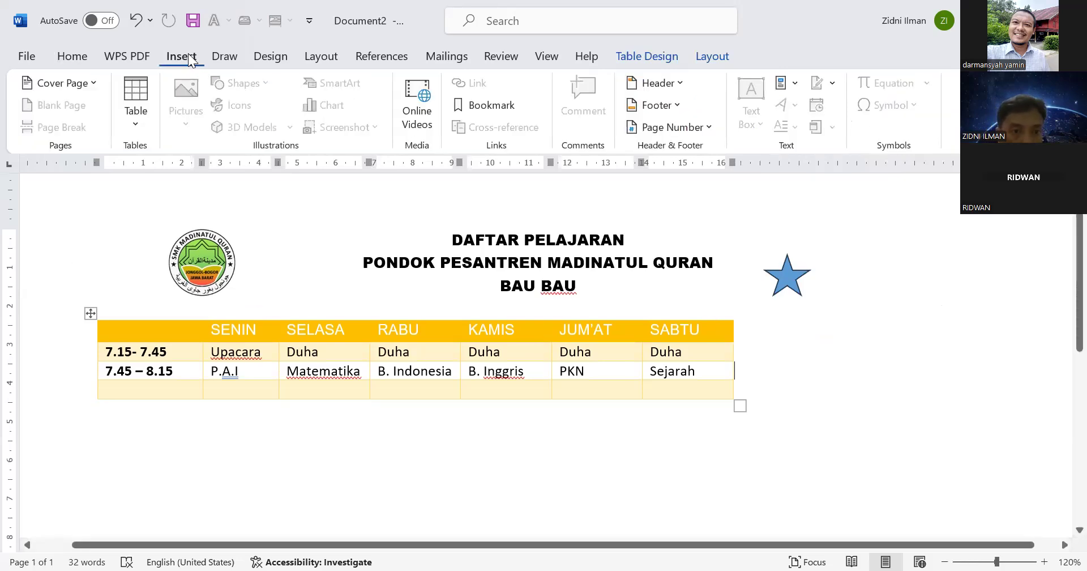
pyautogui.click(279, 439)
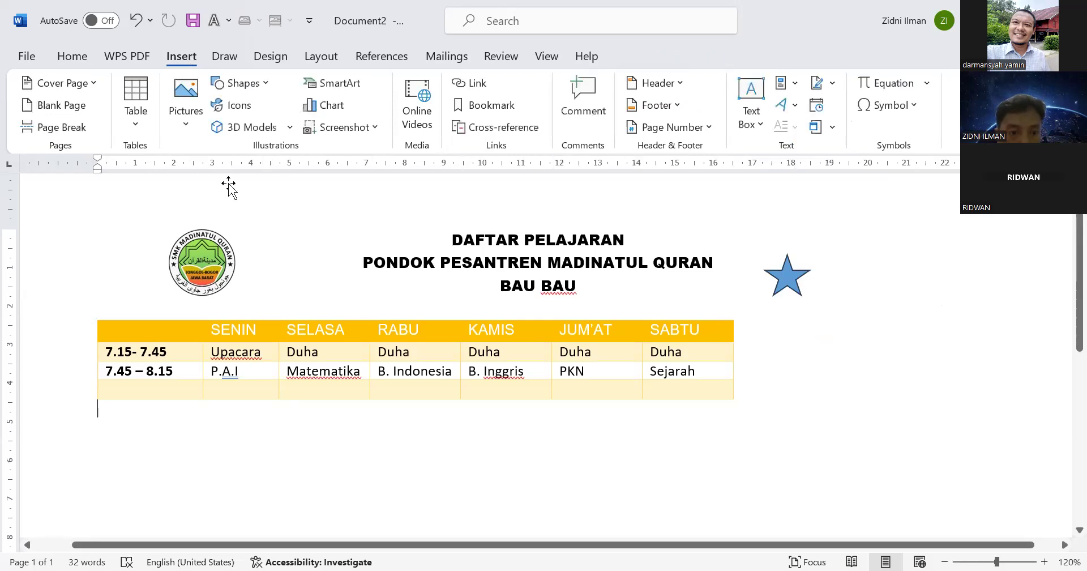
pyautogui.click(263, 85)
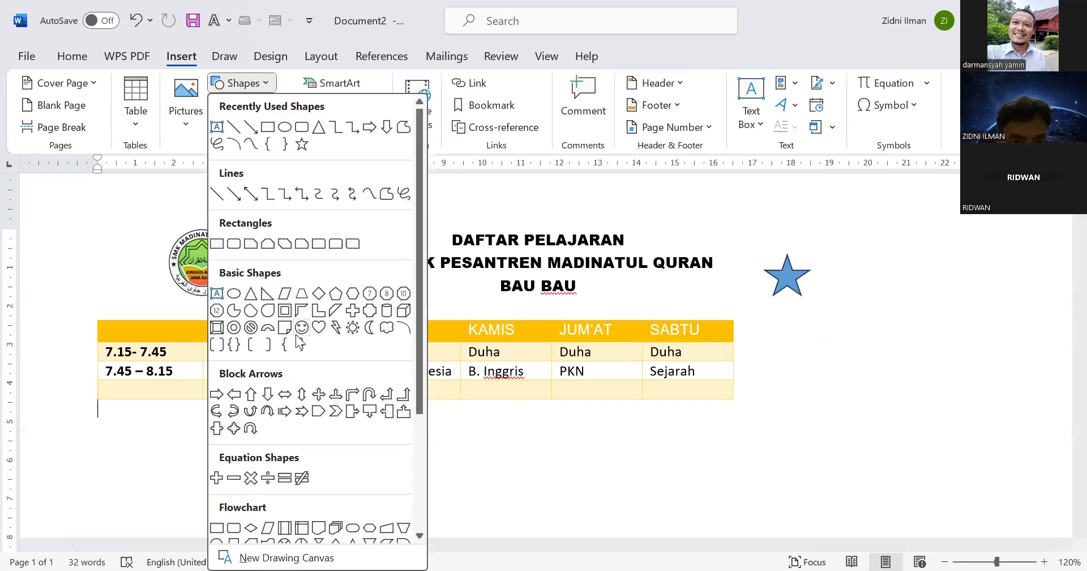
pyautogui.click(302, 327)
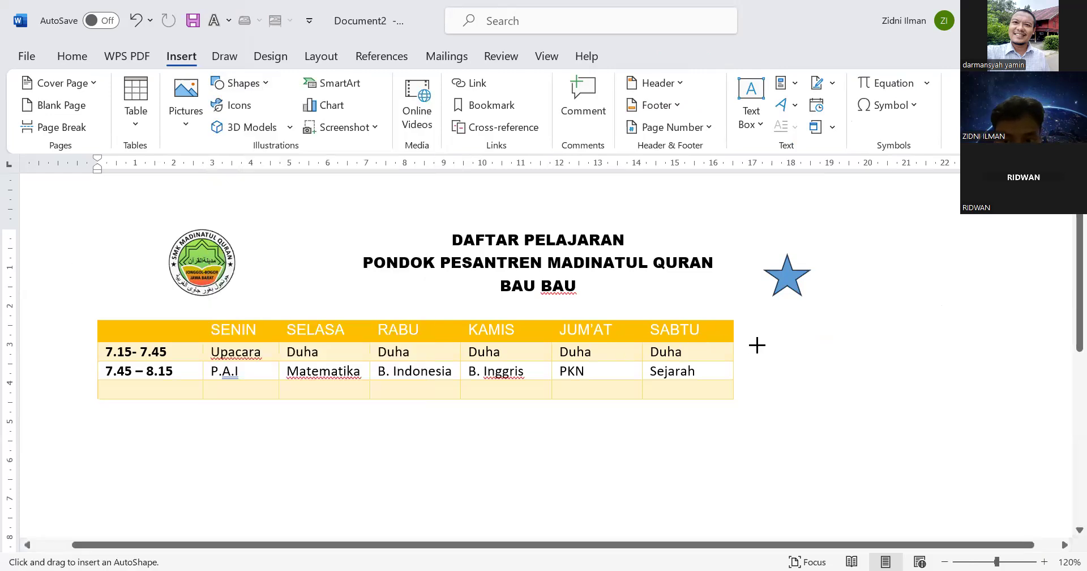
pyautogui.moveTo(755, 342); pyautogui.dragTo(820, 408)
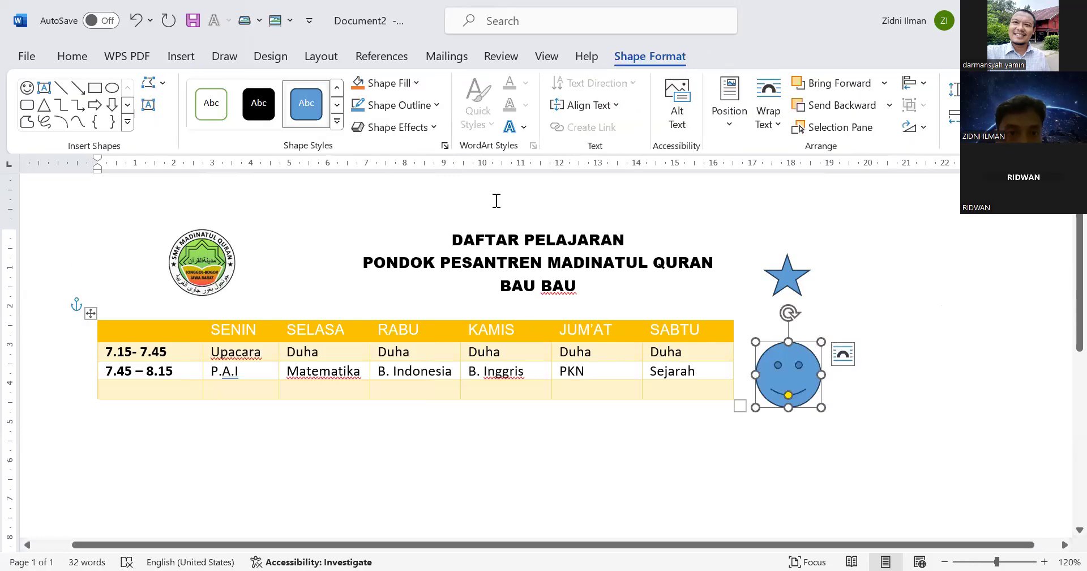
# - Give the smiley face the gold-filled, dark-outlined theme style and deselect it
pyautogui.click(337, 124)
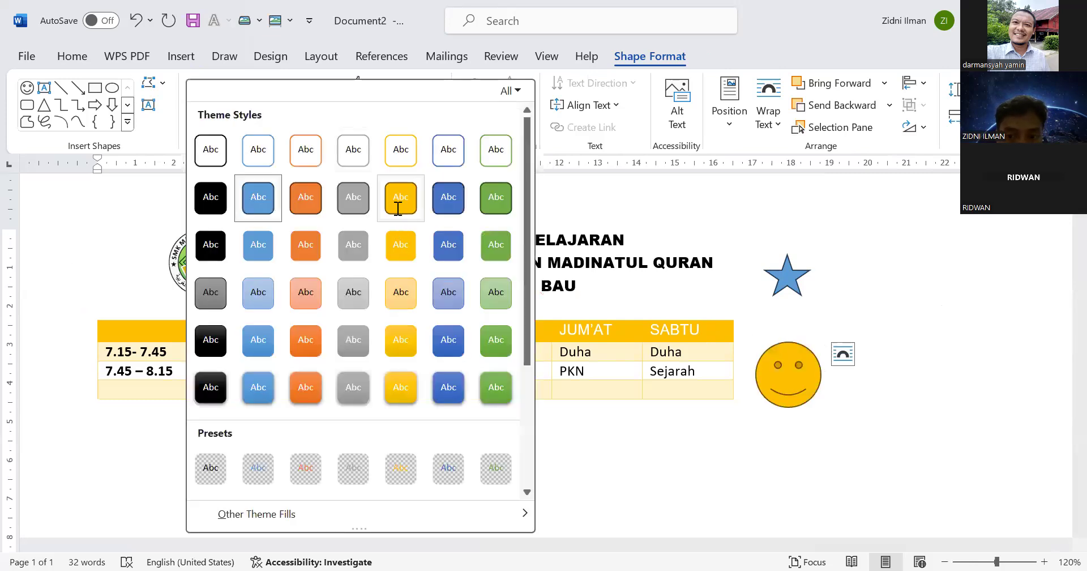
pyautogui.click(398, 209)
pyautogui.click(564, 466)
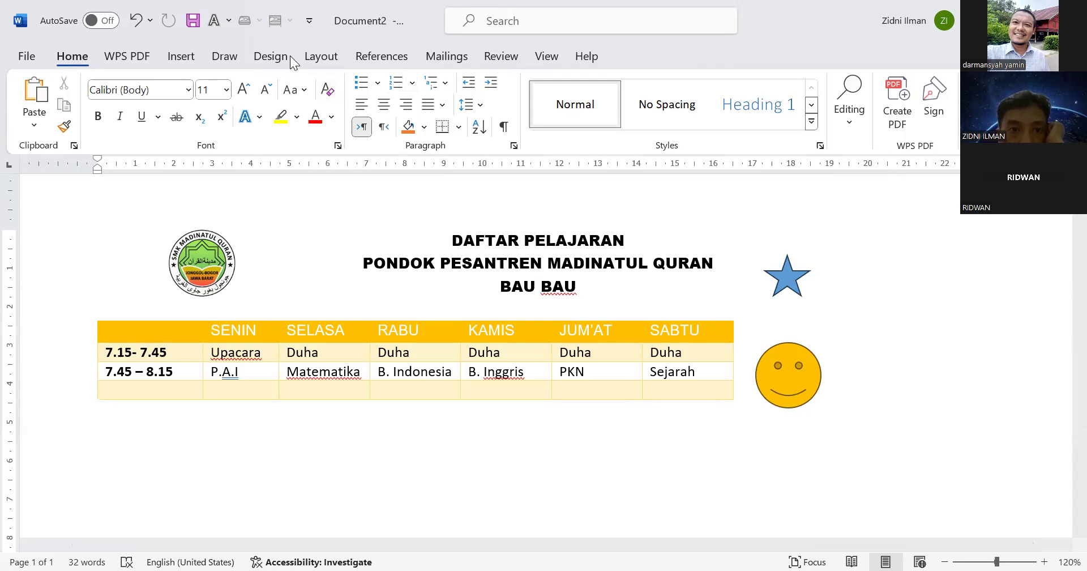
pyautogui.click(547, 56)
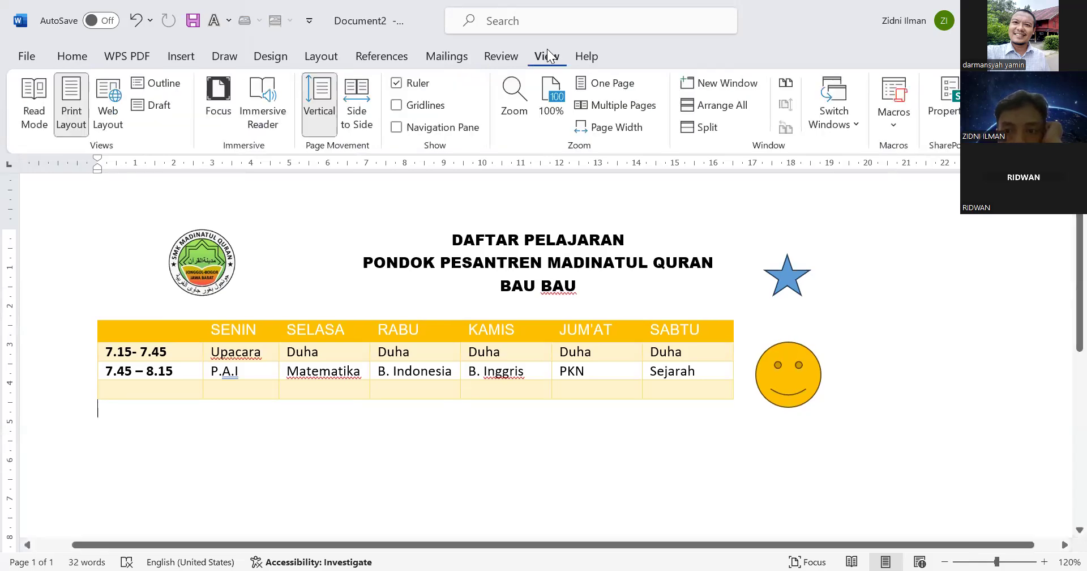
pyautogui.click(510, 54)
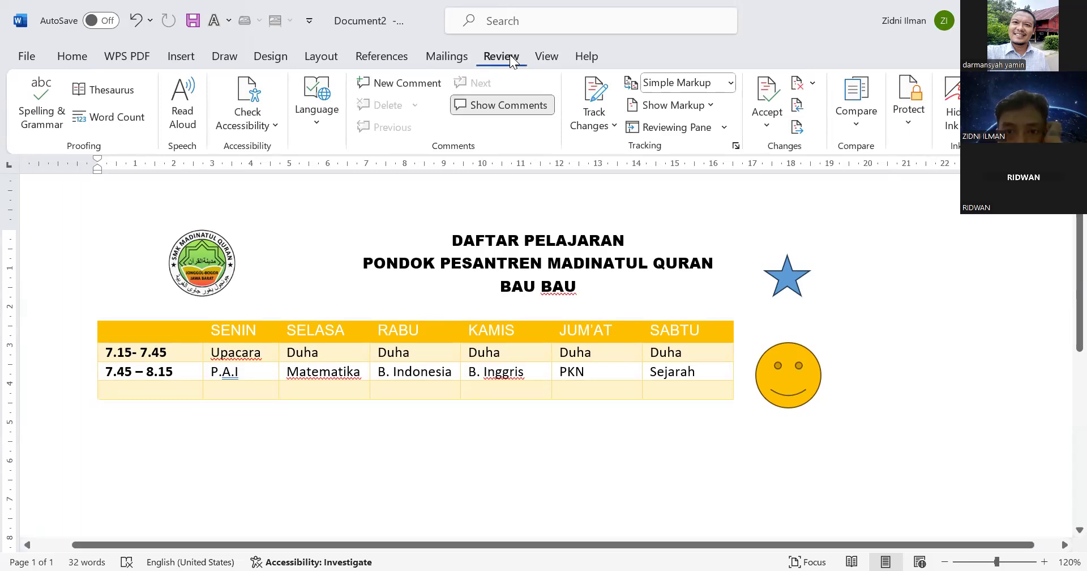
pyautogui.click(455, 55)
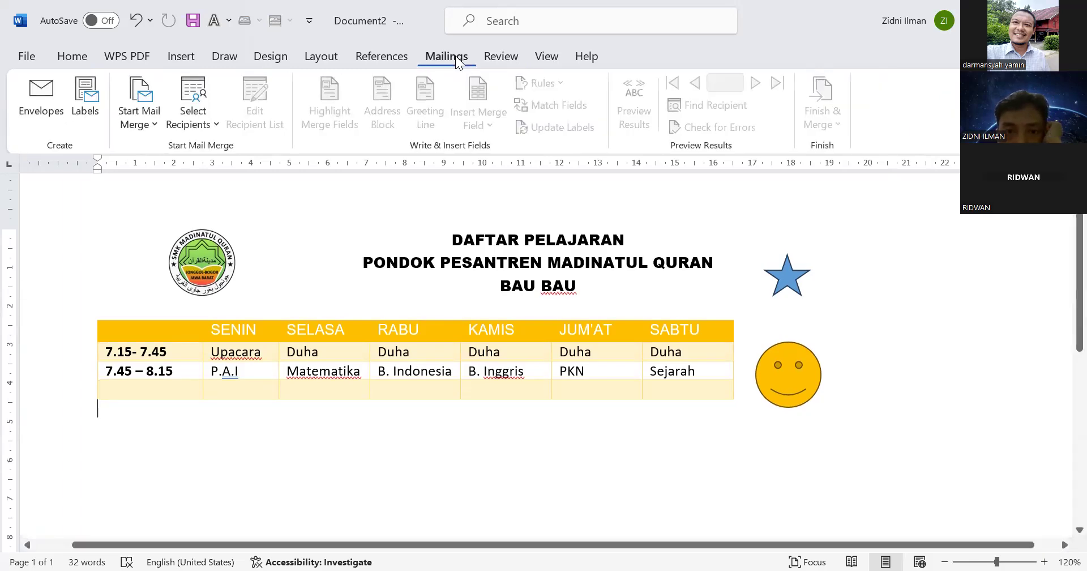
pyautogui.click(395, 59)
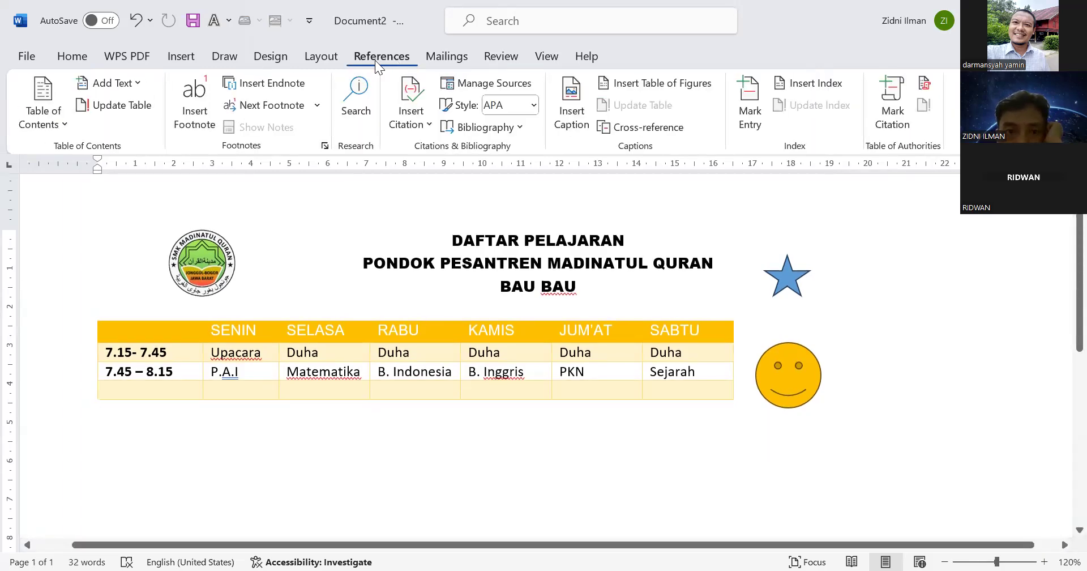
pyautogui.click(333, 58)
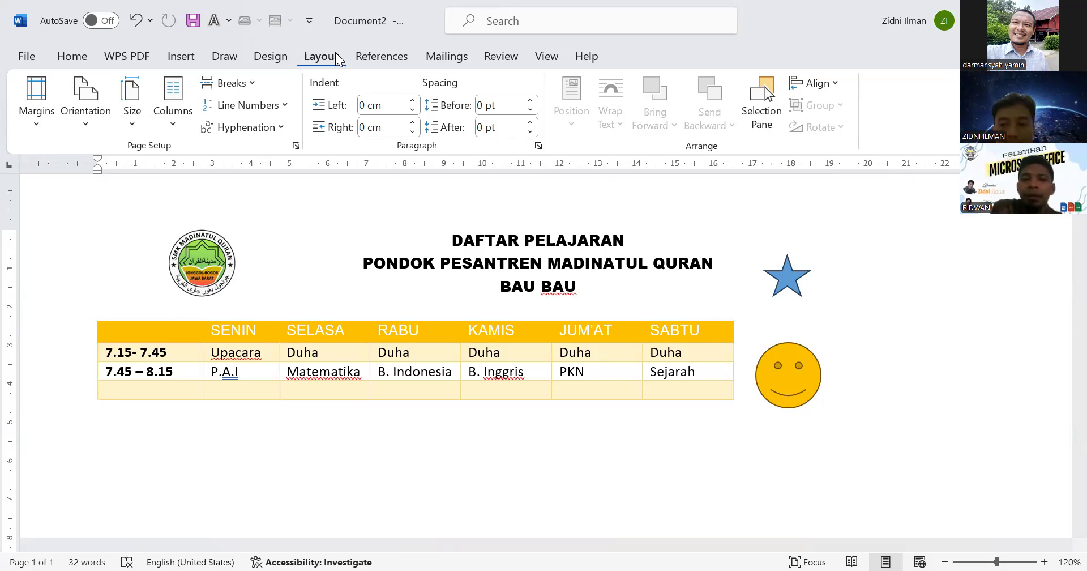
pyautogui.hscroll(-1, 1061, 262)
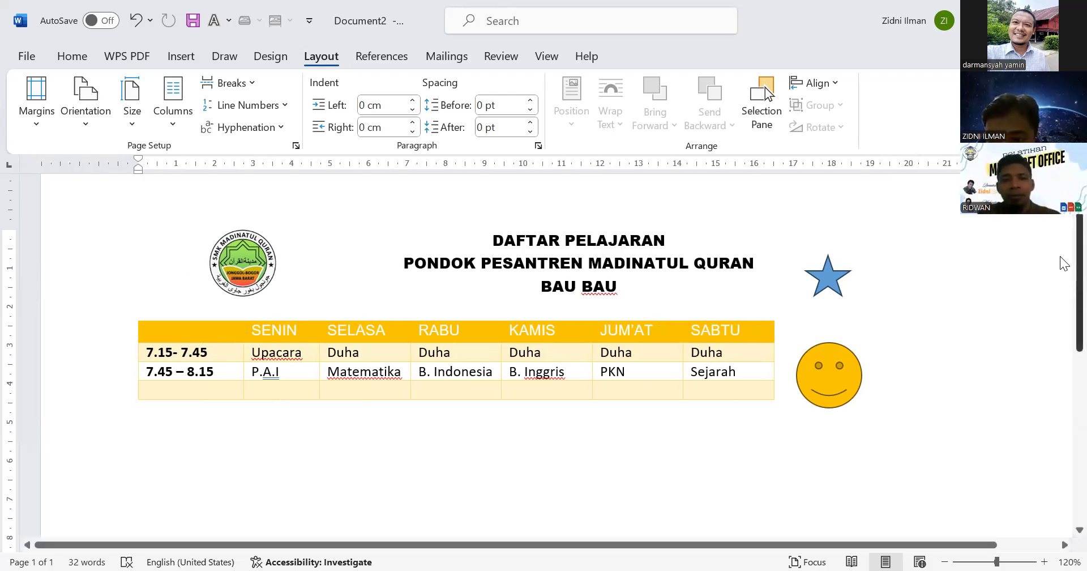
pyautogui.scroll(-1, 1062, 266)
pyautogui.scroll(-1, 1063, 286)
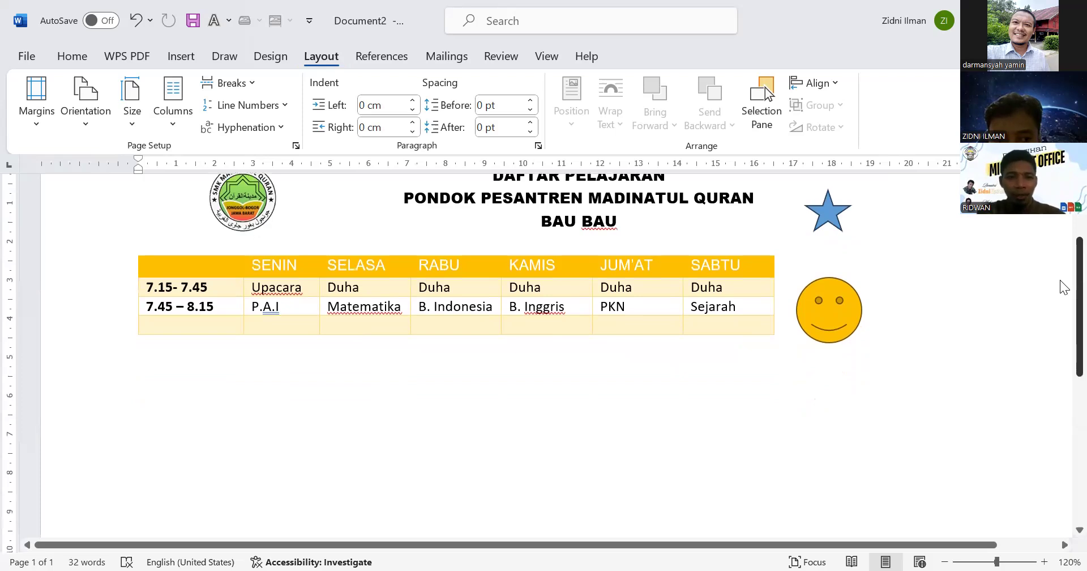
pyautogui.scroll(-1, 1063, 289)
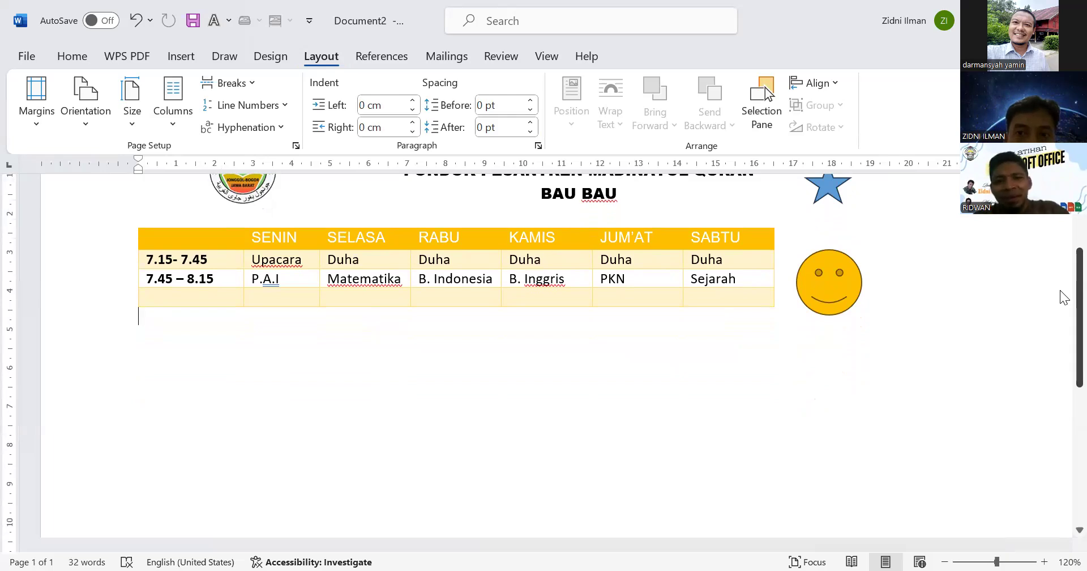
pyautogui.hscroll(3, 1064, 298)
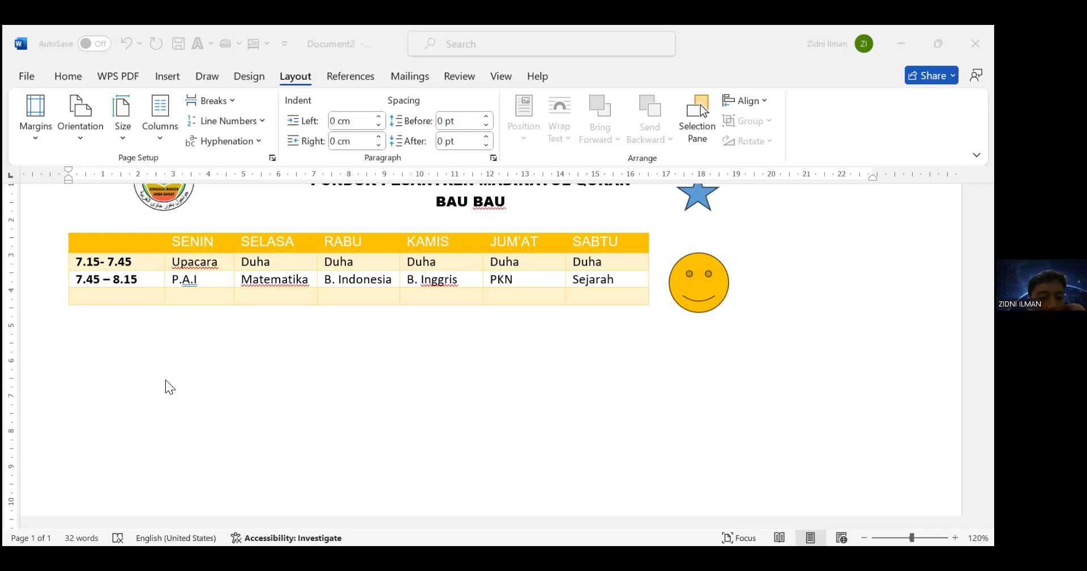
# - Insert a table with two columns and two rows in the blank area below the timetable
pyautogui.click(348, 367)
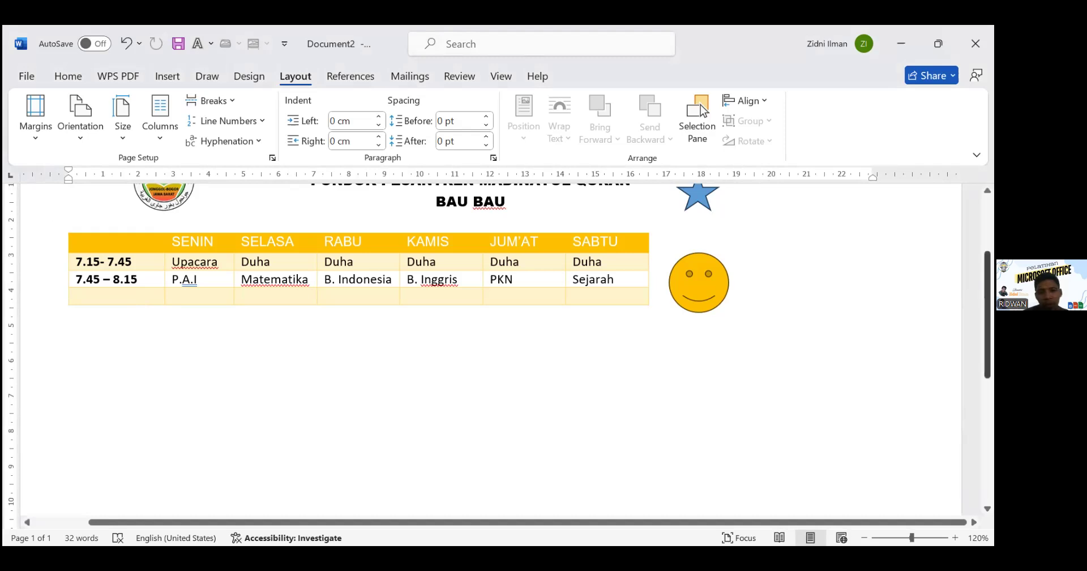
pyautogui.moveTo(987, 315); pyautogui.dragTo(988, 327)
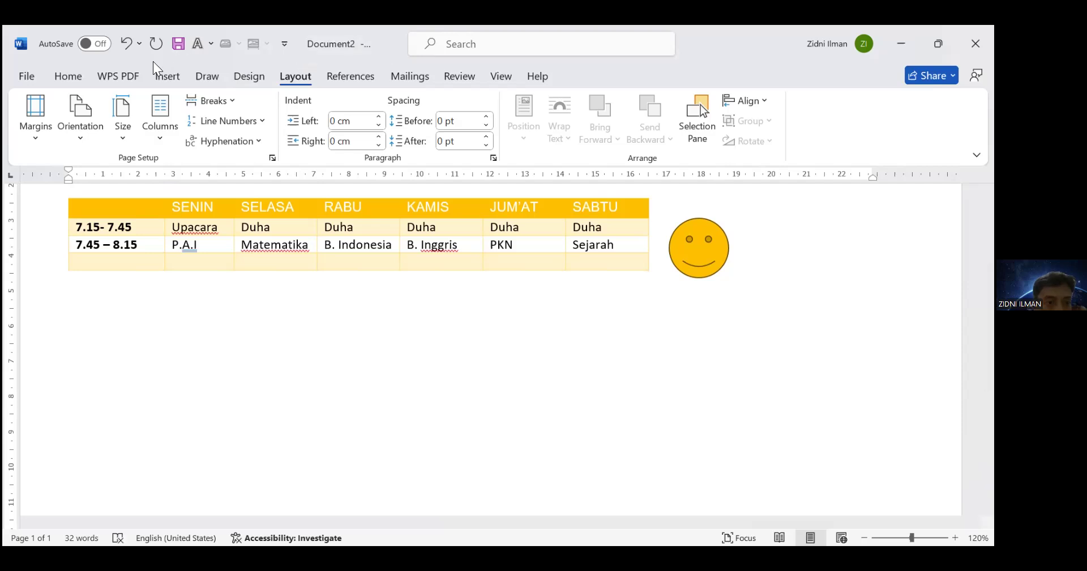
pyautogui.click(162, 77)
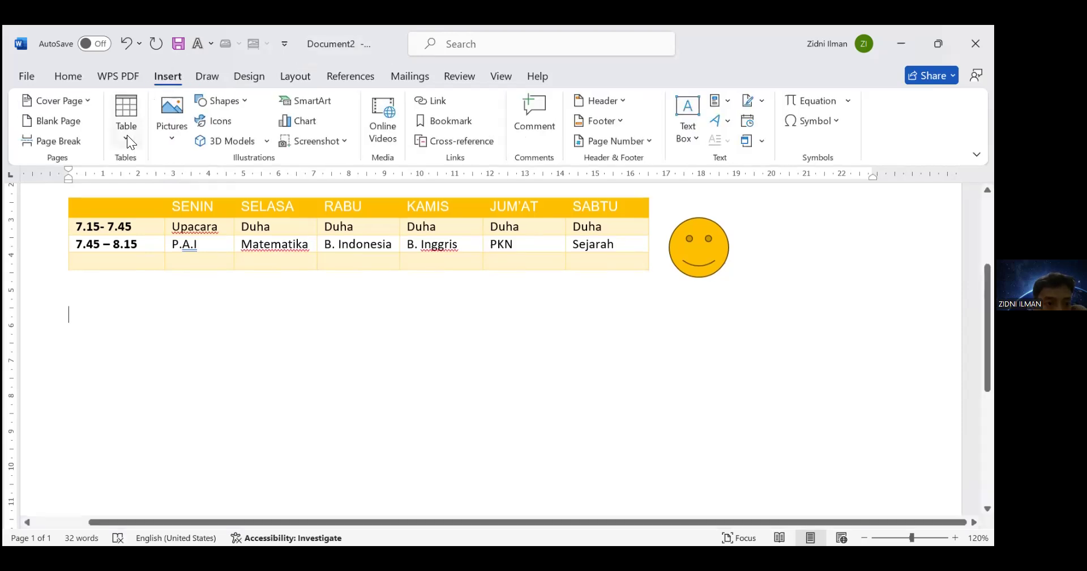
pyautogui.click(135, 160)
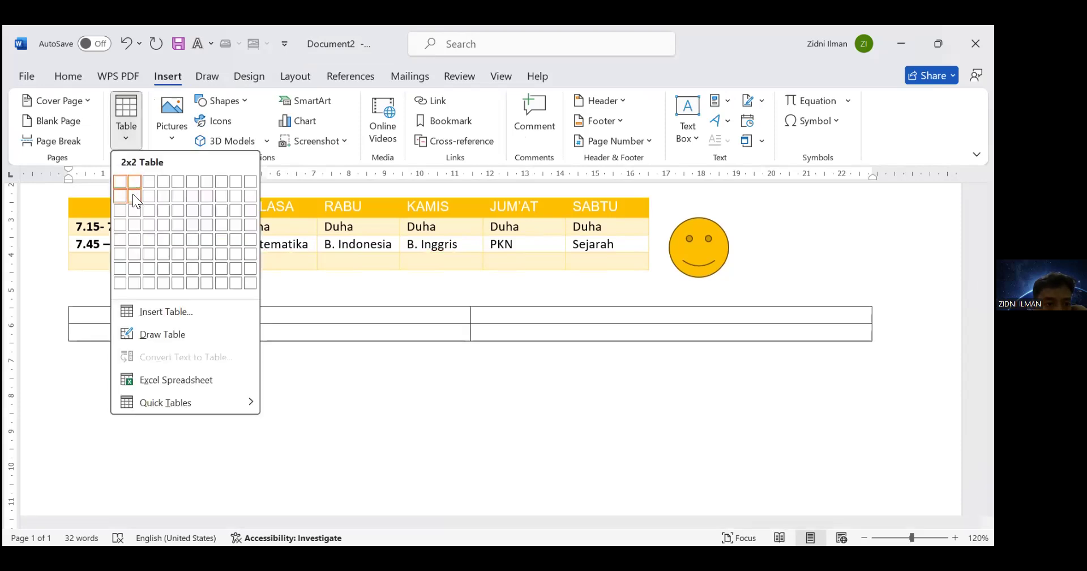
pyautogui.click(133, 192)
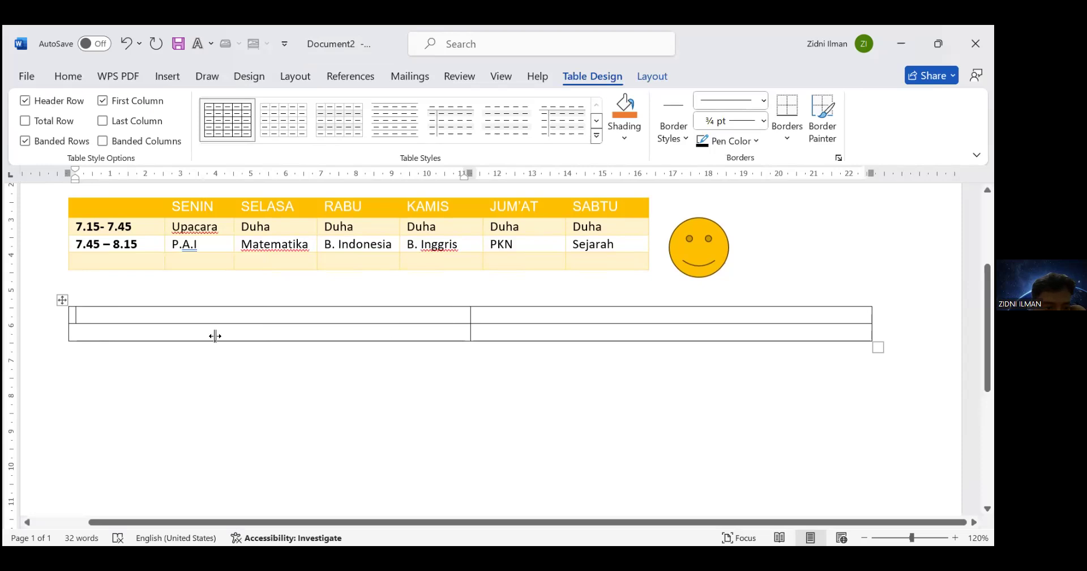
# - Narrow the new table's first column to match the timetable's first column and reduce its second column to about 1.5 cm wide
pyautogui.moveTo(215, 336); pyautogui.dragTo(165, 335)
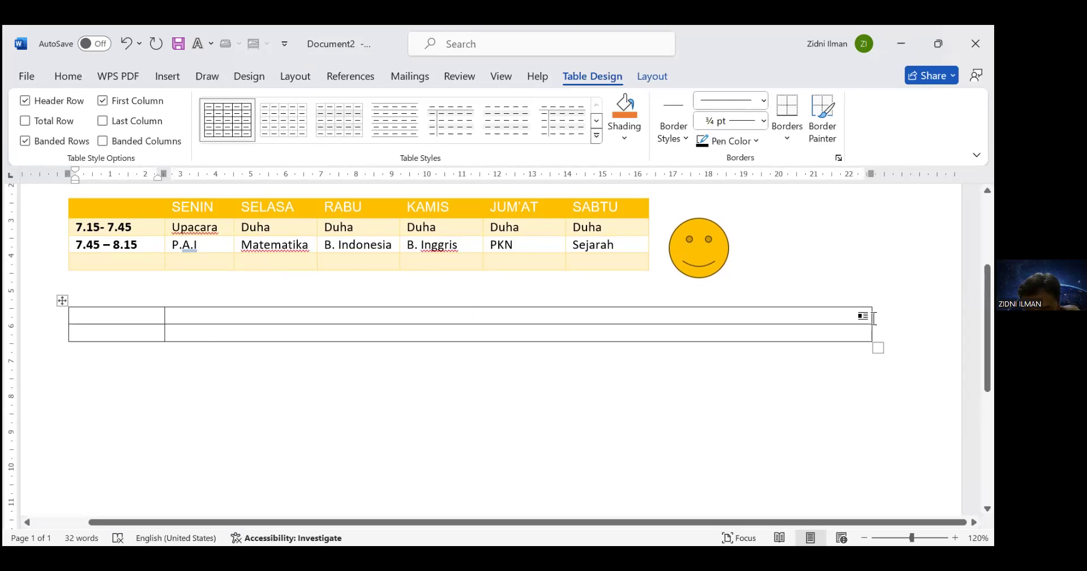
pyautogui.click(873, 317)
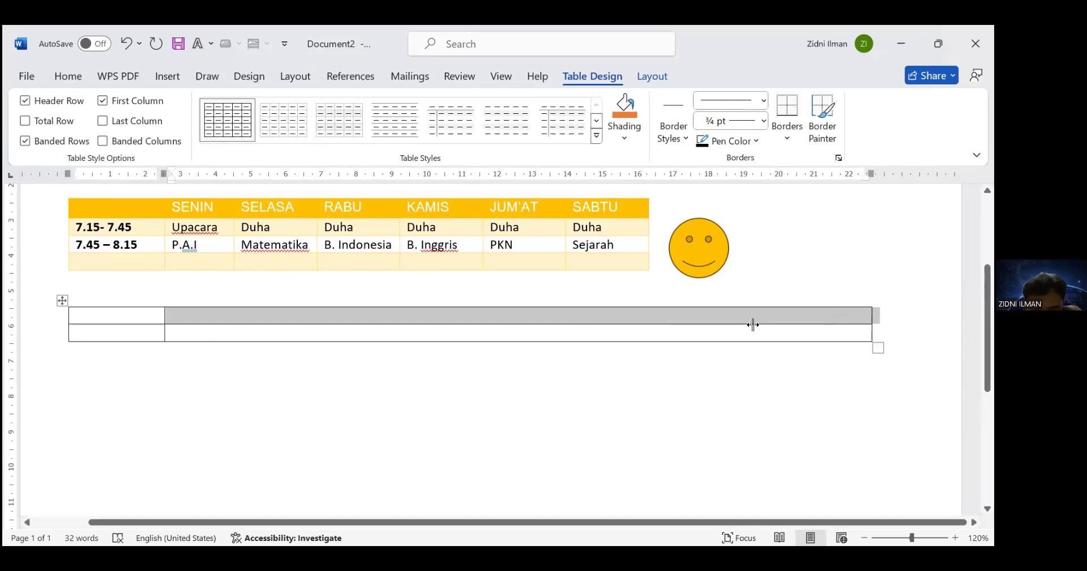
pyautogui.moveTo(872, 317); pyautogui.dragTo(753, 324)
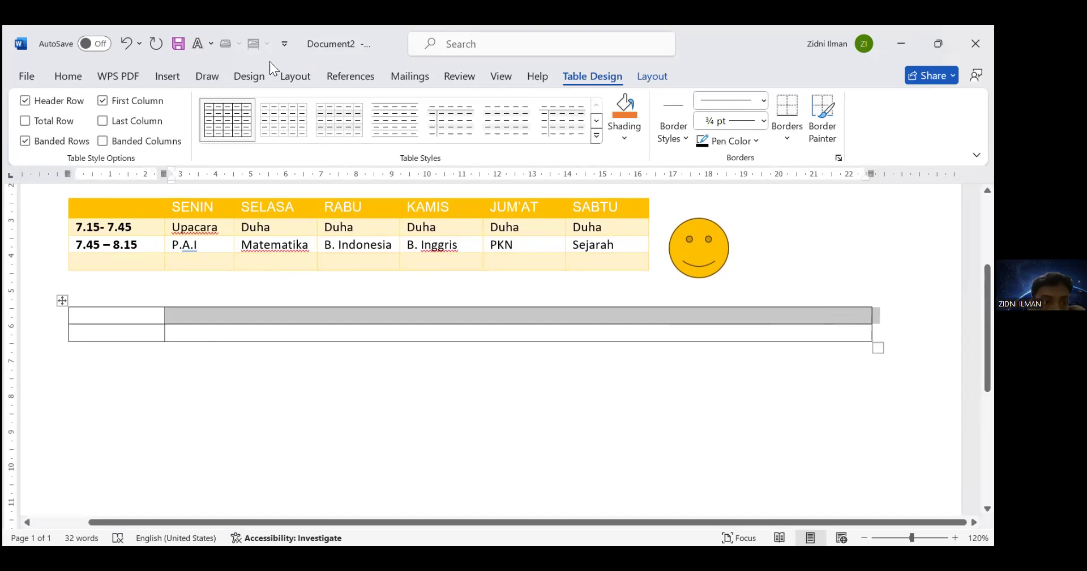
pyautogui.click(128, 44)
pyautogui.click(799, 392)
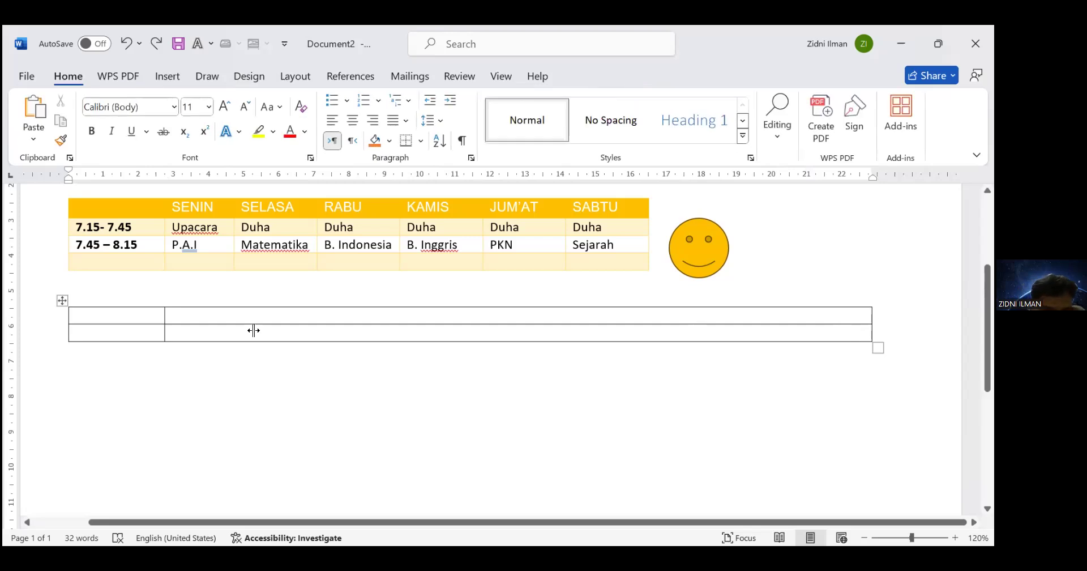
pyautogui.moveTo(872, 326); pyautogui.dragTo(219, 327)
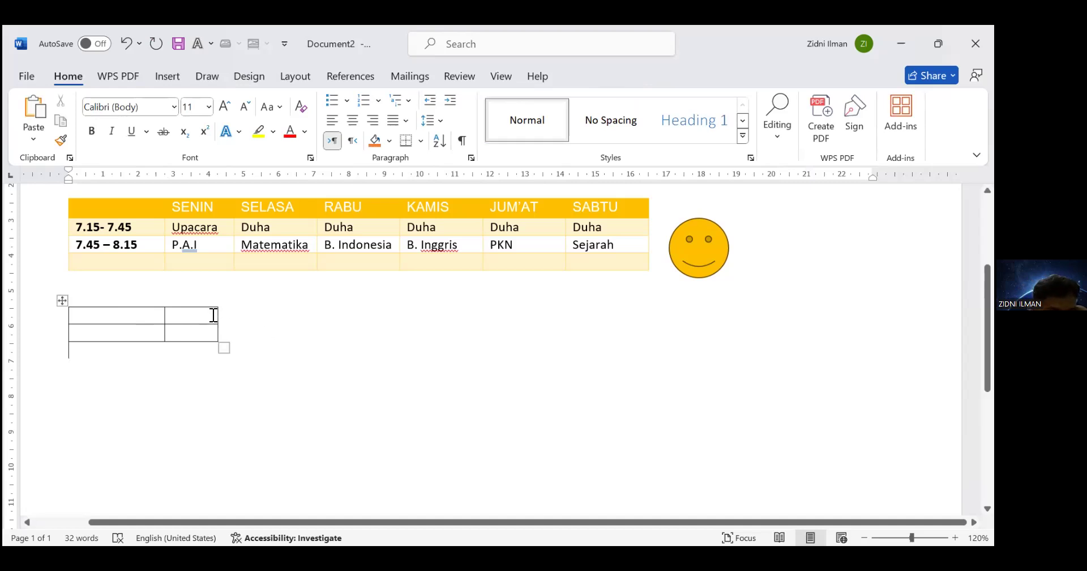
# - Insert one column to the left of the new table's second column
pyautogui.moveTo(213, 315); pyautogui.dragTo(210, 329)
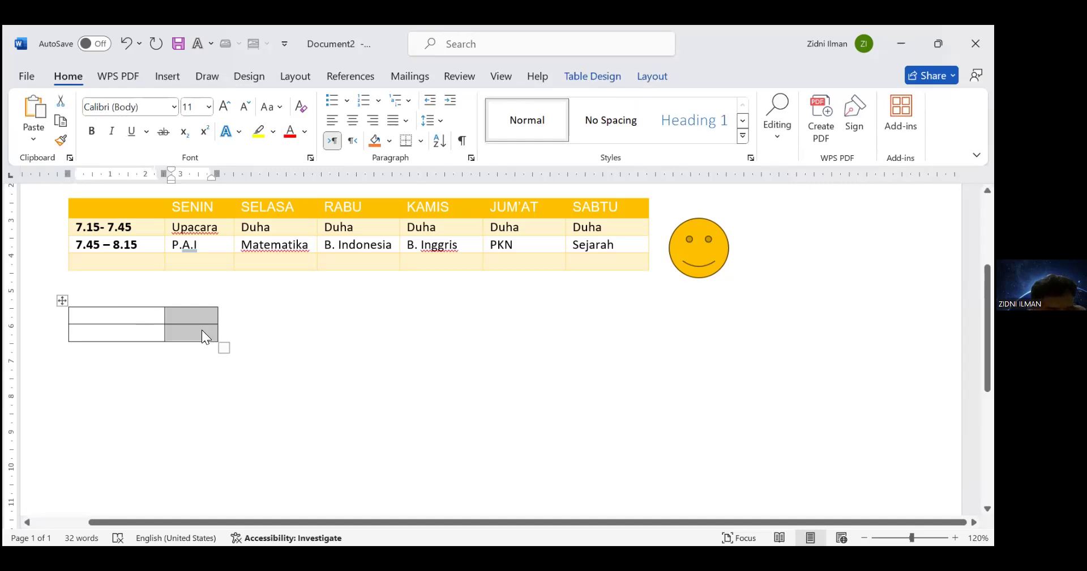
pyautogui.rightClick(201, 329)
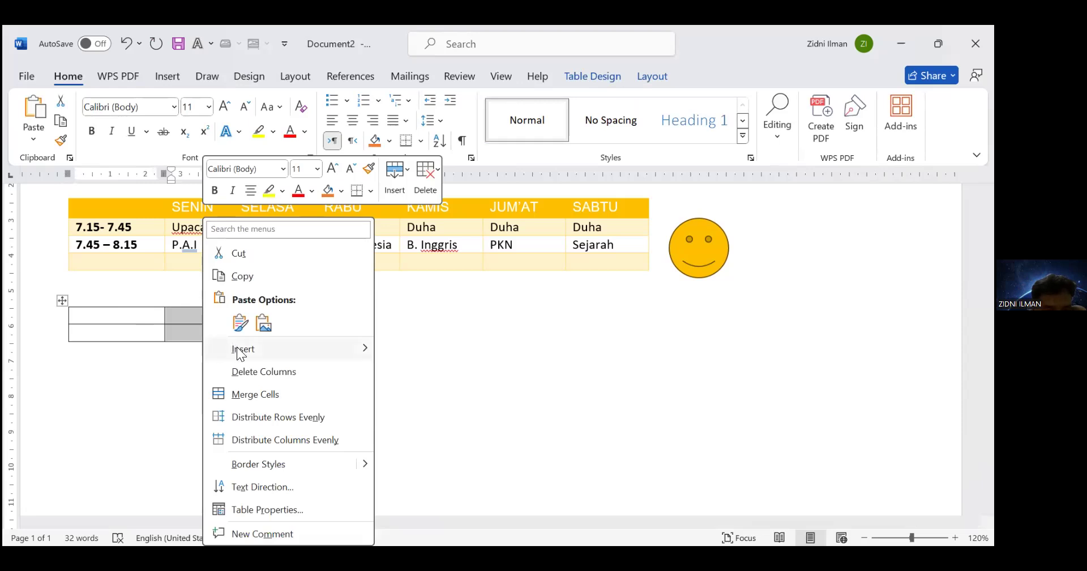
pyautogui.moveTo(239, 353)
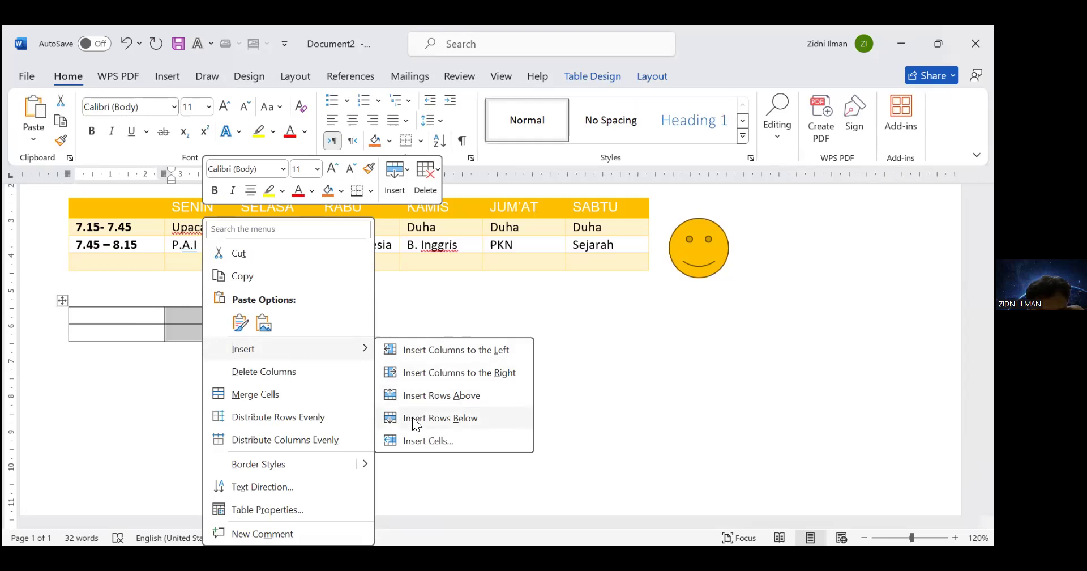
pyautogui.click(411, 351)
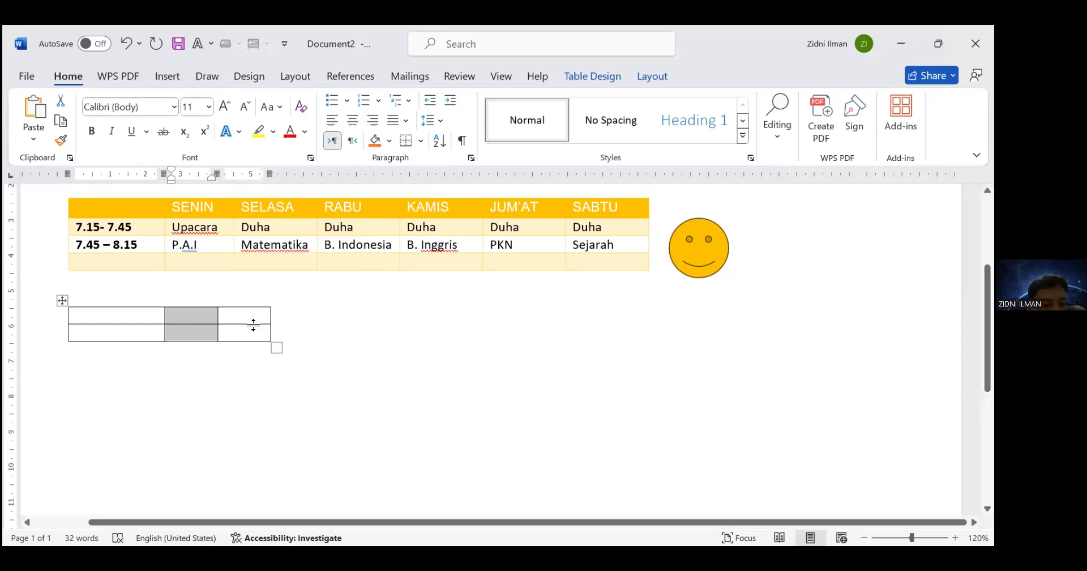
pyautogui.click(310, 321)
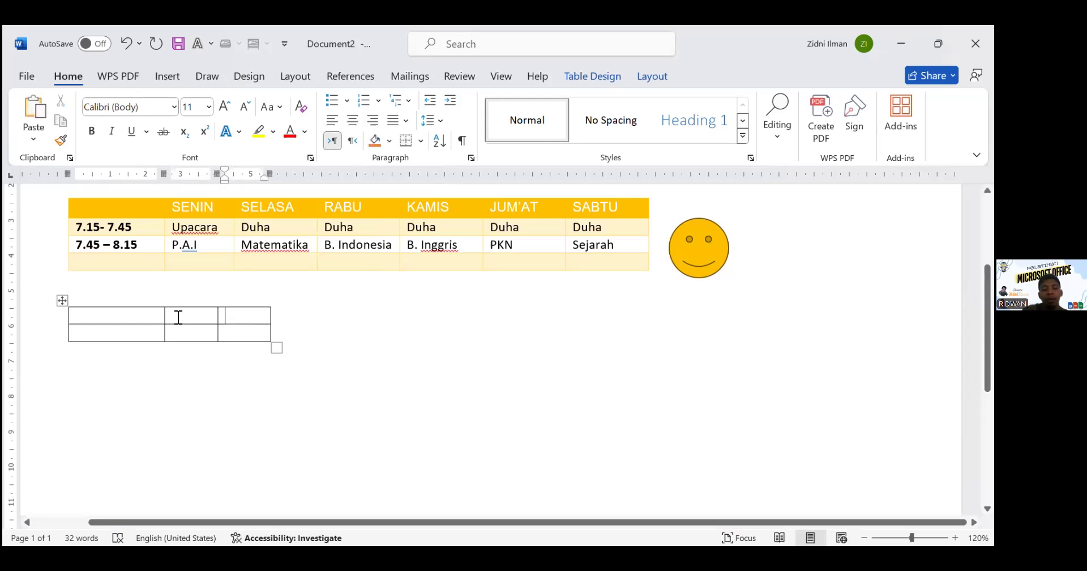
# - Select both rows of the new table and insert two more rows below them
pyautogui.moveTo(144, 315); pyautogui.dragTo(235, 324)
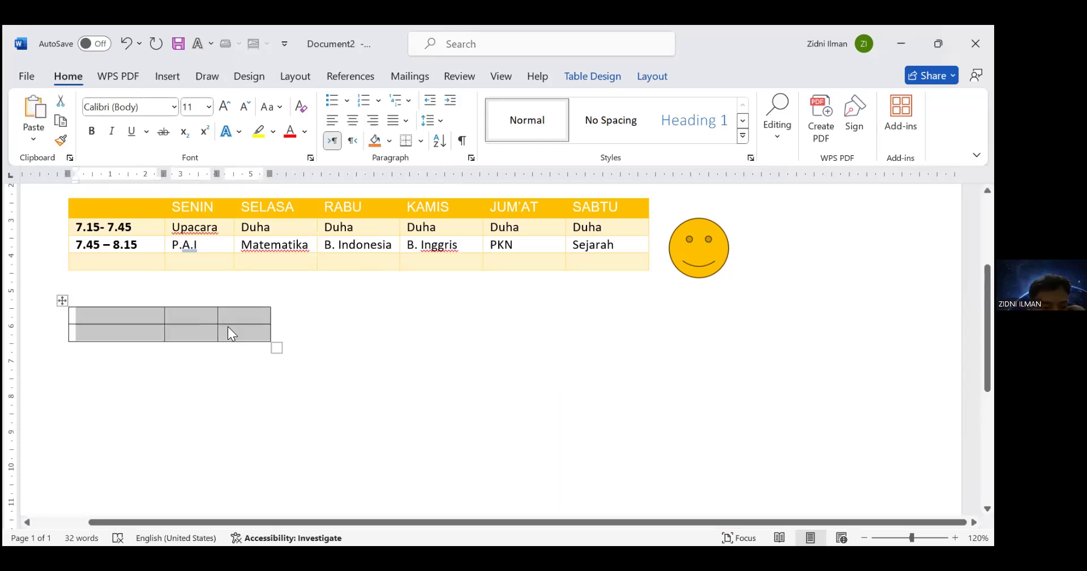
pyautogui.rightClick(227, 326)
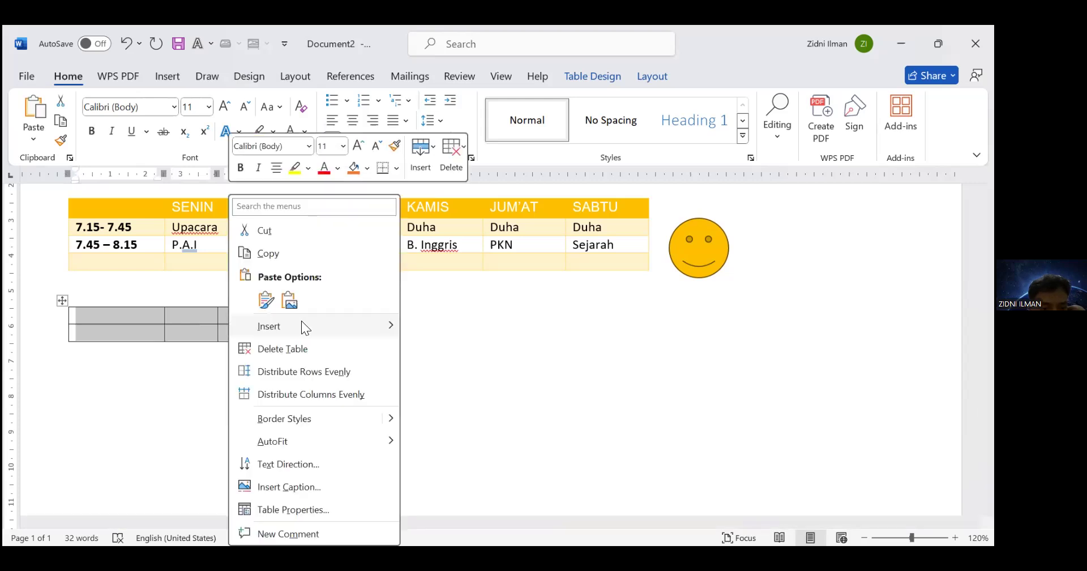
pyautogui.moveTo(301, 320)
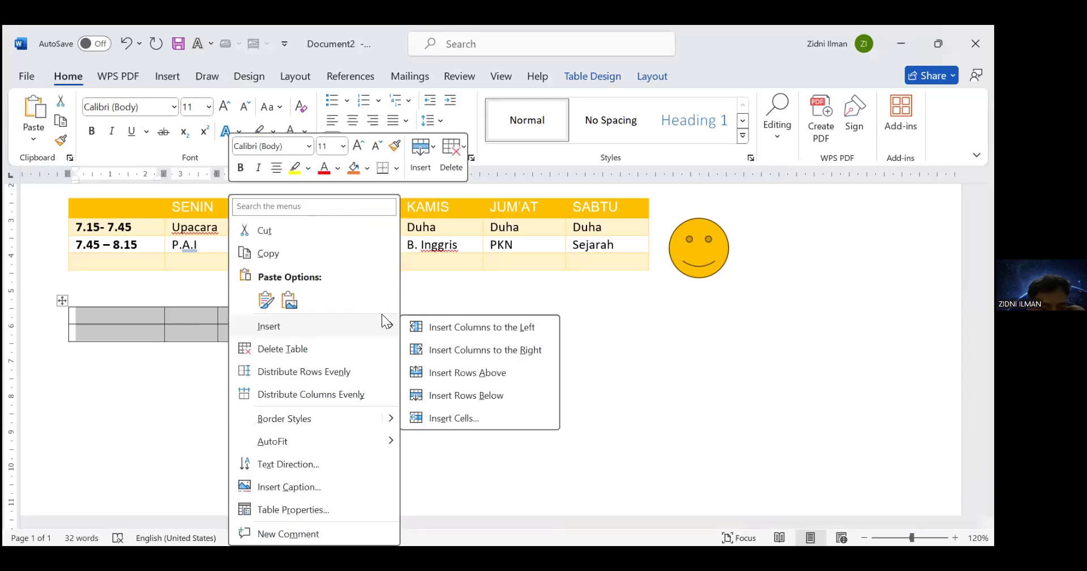
pyautogui.click(434, 394)
pyautogui.click(429, 371)
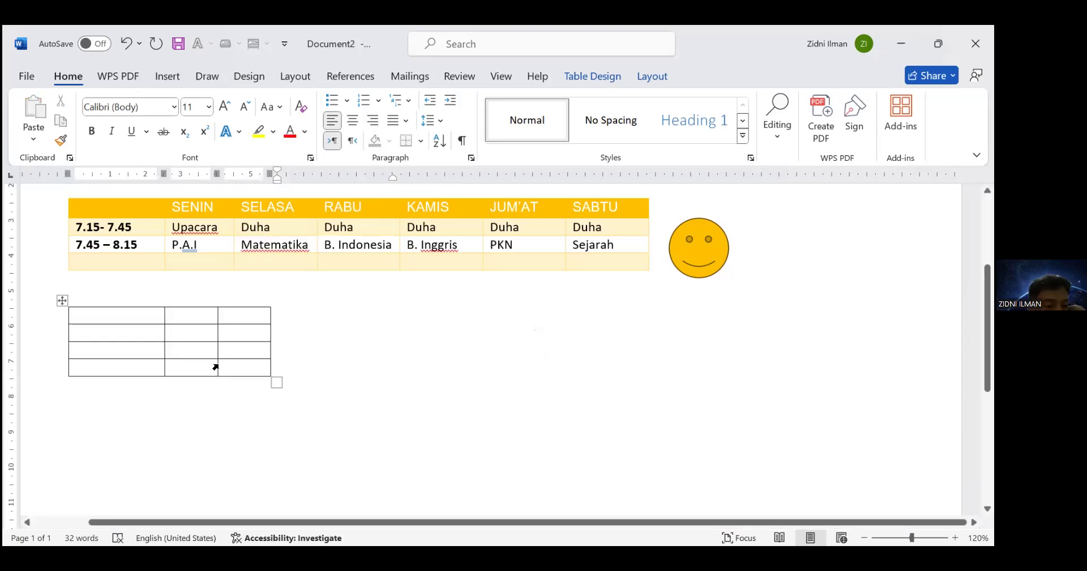
# - Insert one row below the last row of the new table
pyautogui.moveTo(80, 370); pyautogui.dragTo(221, 371)
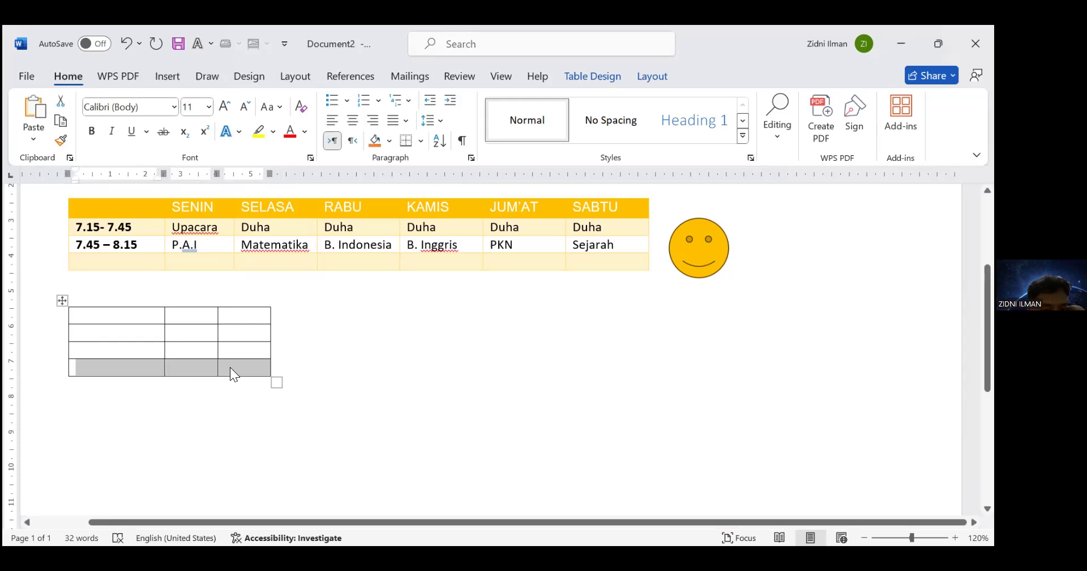
pyautogui.rightClick(230, 367)
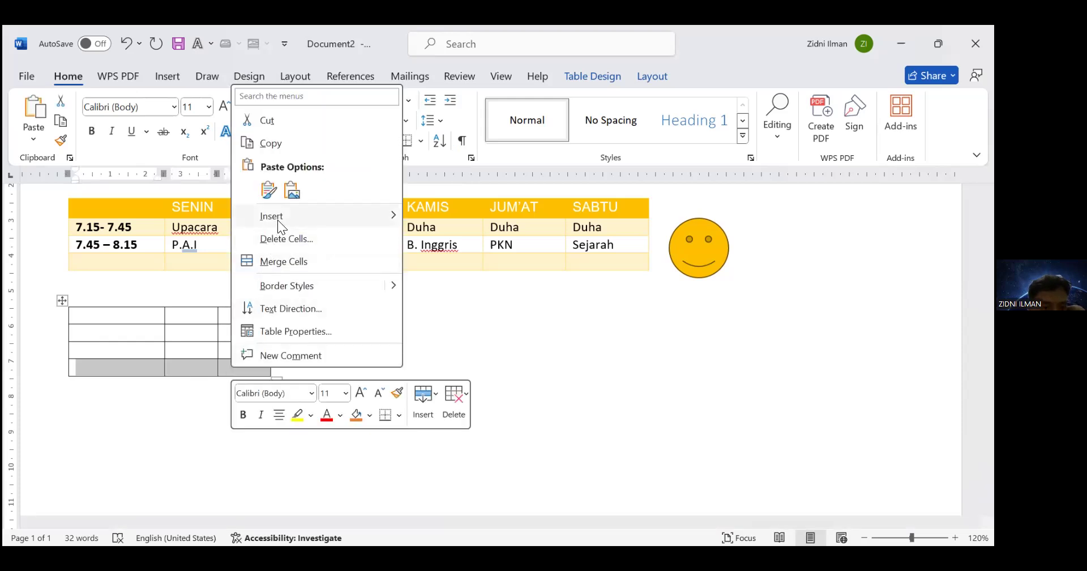
pyautogui.moveTo(306, 216)
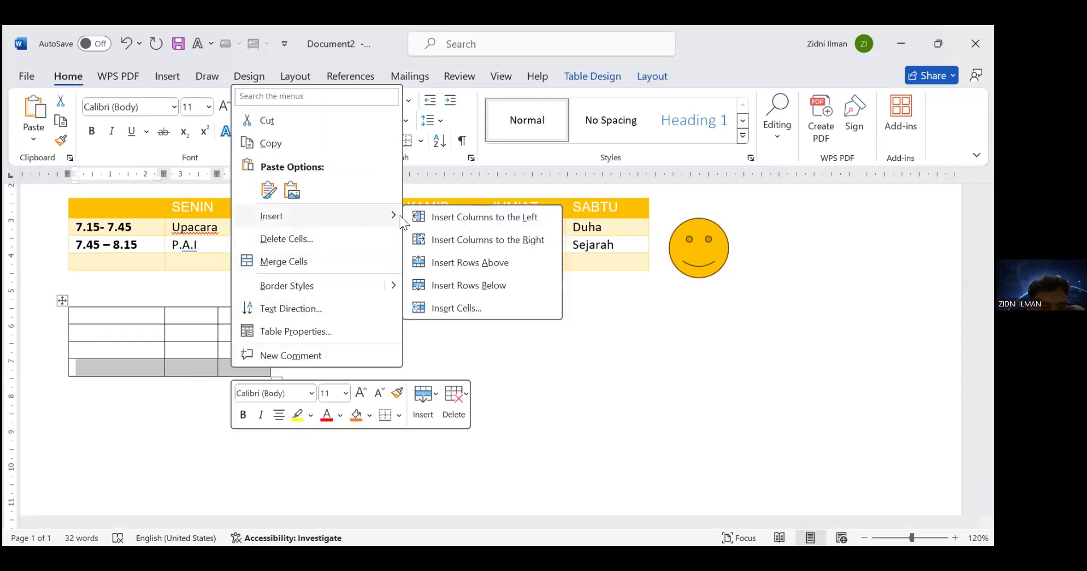
pyautogui.click(431, 286)
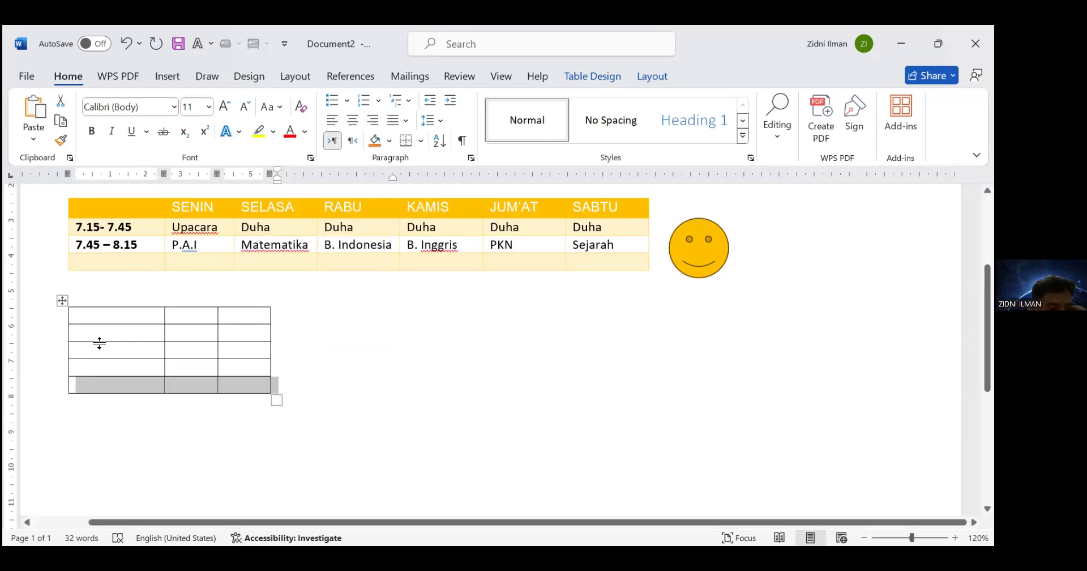
# - Select the last four rows of the new table and insert four more rows below them
pyautogui.moveTo(136, 333); pyautogui.dragTo(235, 385)
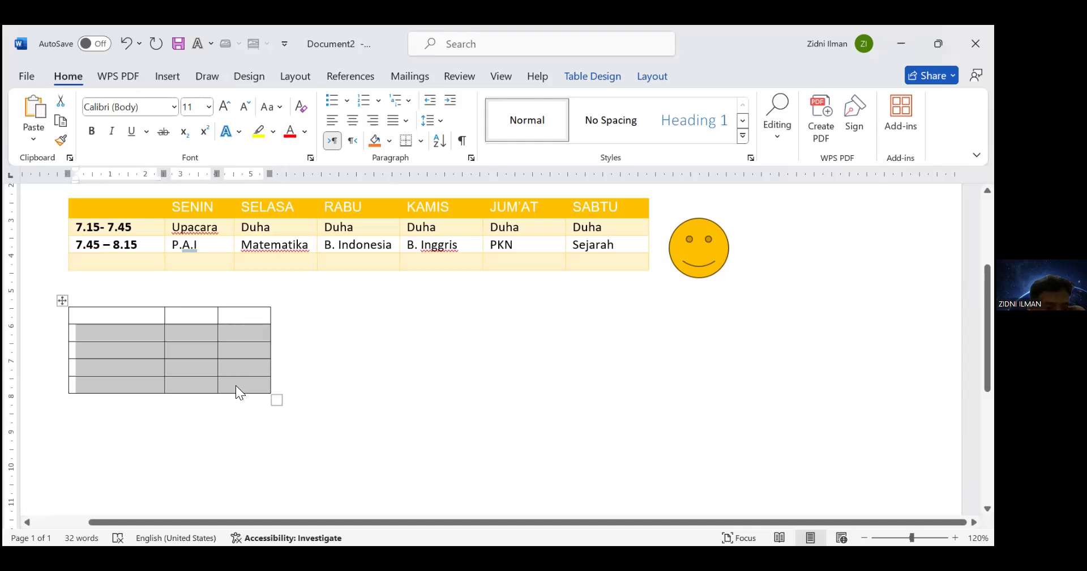
pyautogui.rightClick(236, 385)
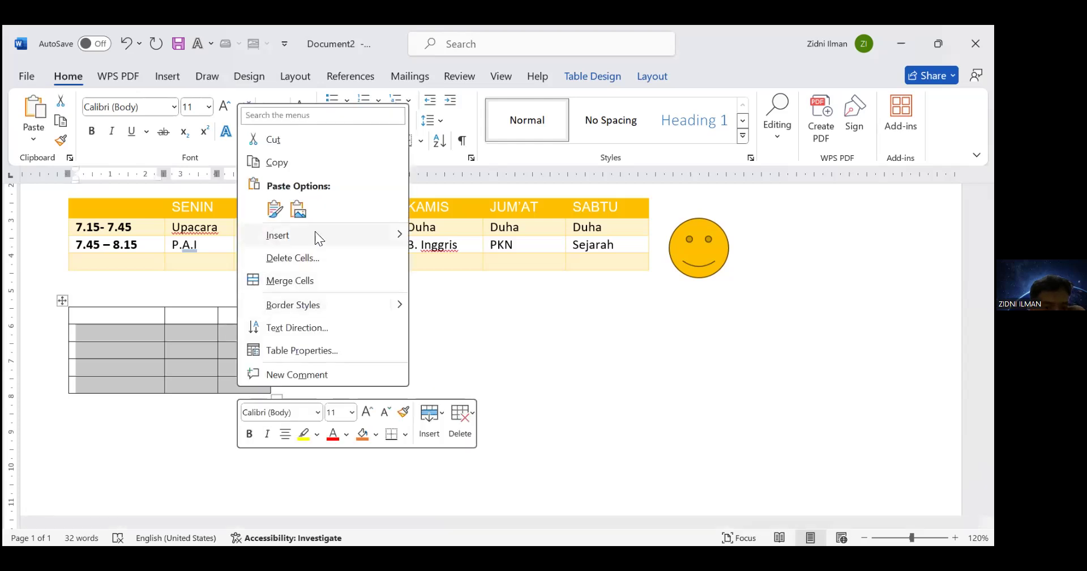
pyautogui.moveTo(400, 235)
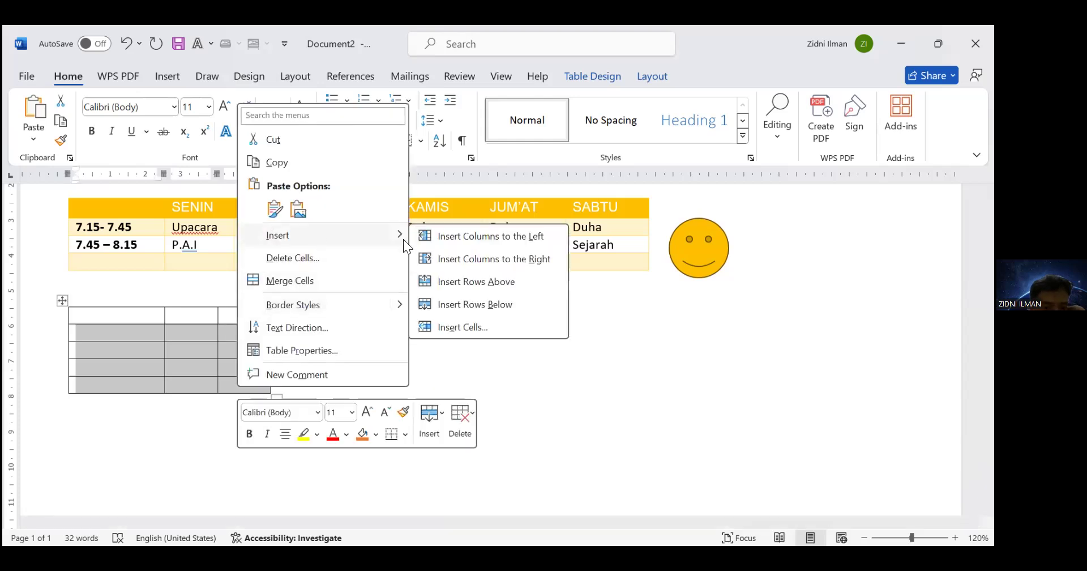
pyautogui.click(438, 306)
pyautogui.click(394, 370)
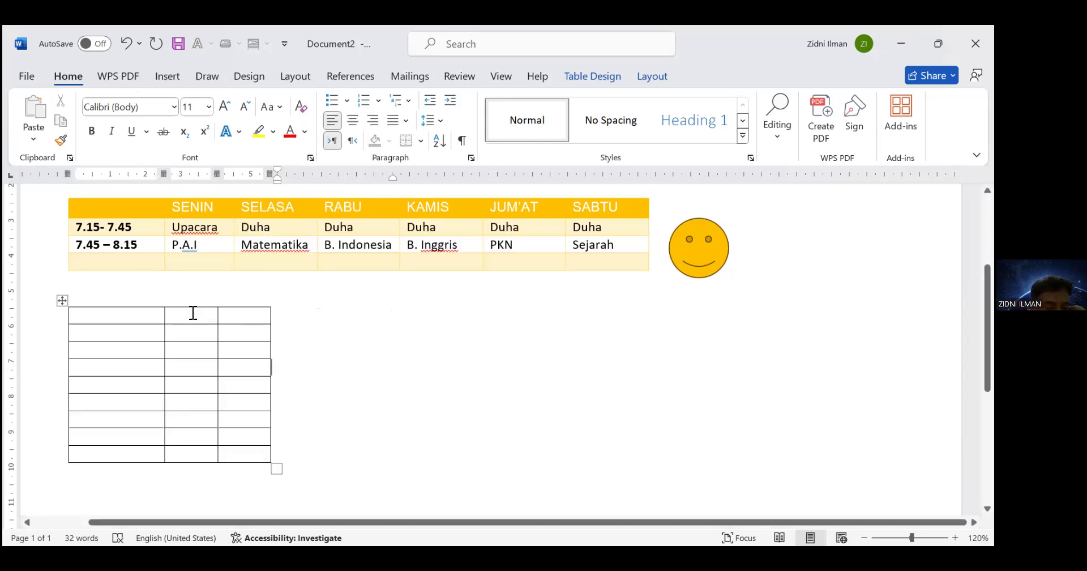
# - Select the second and third columns of the new table and insert two columns to their right
pyautogui.moveTo(193, 312); pyautogui.dragTo(236, 455)
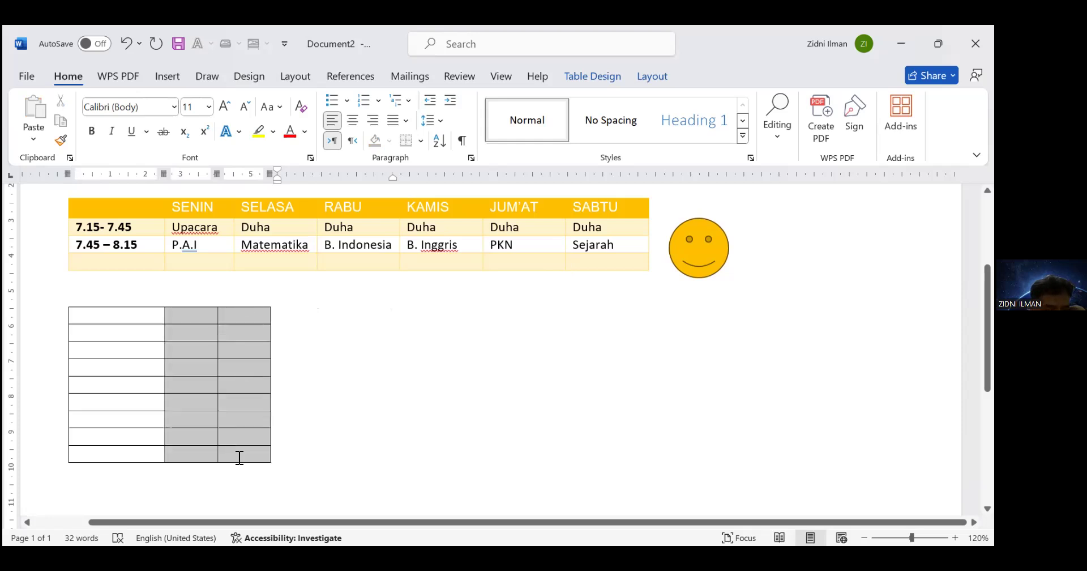
pyautogui.rightClick(246, 321)
pyautogui.moveTo(398, 347)
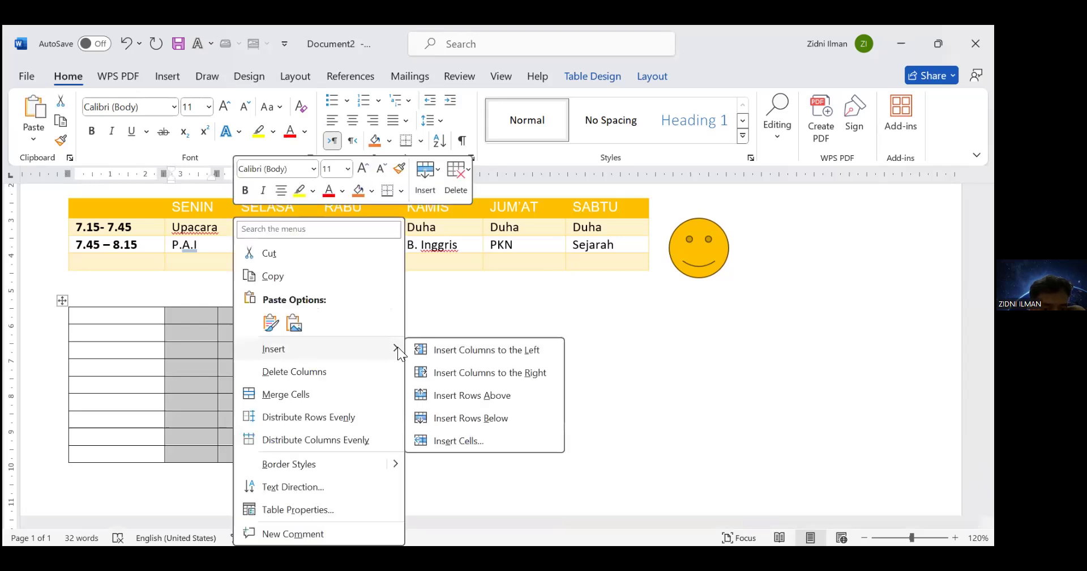
pyautogui.click(453, 369)
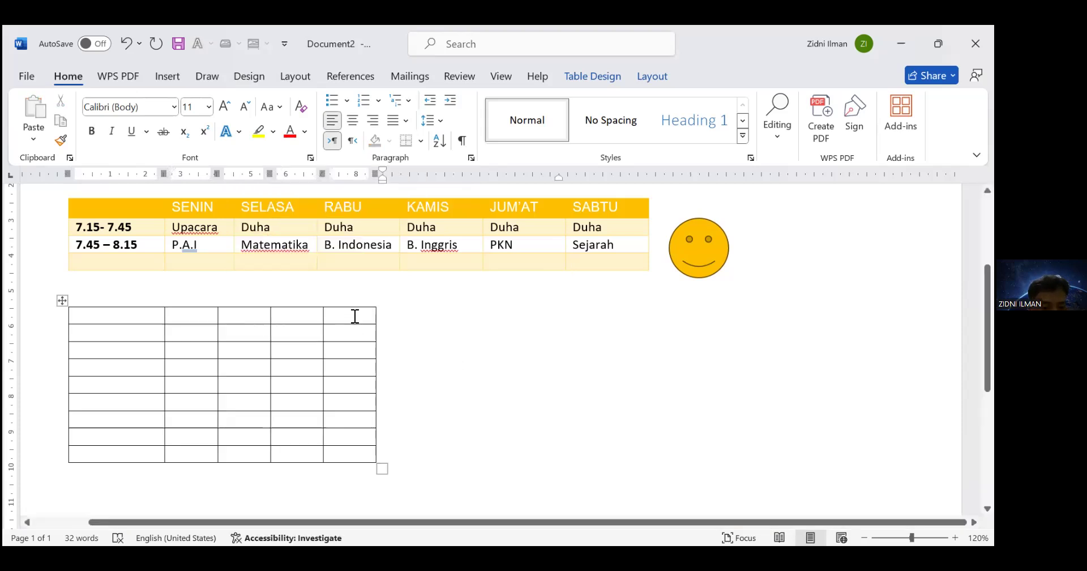
# - Insert one column to the right of the new table's fifth and last column
pyautogui.moveTo(355, 315); pyautogui.dragTo(357, 455)
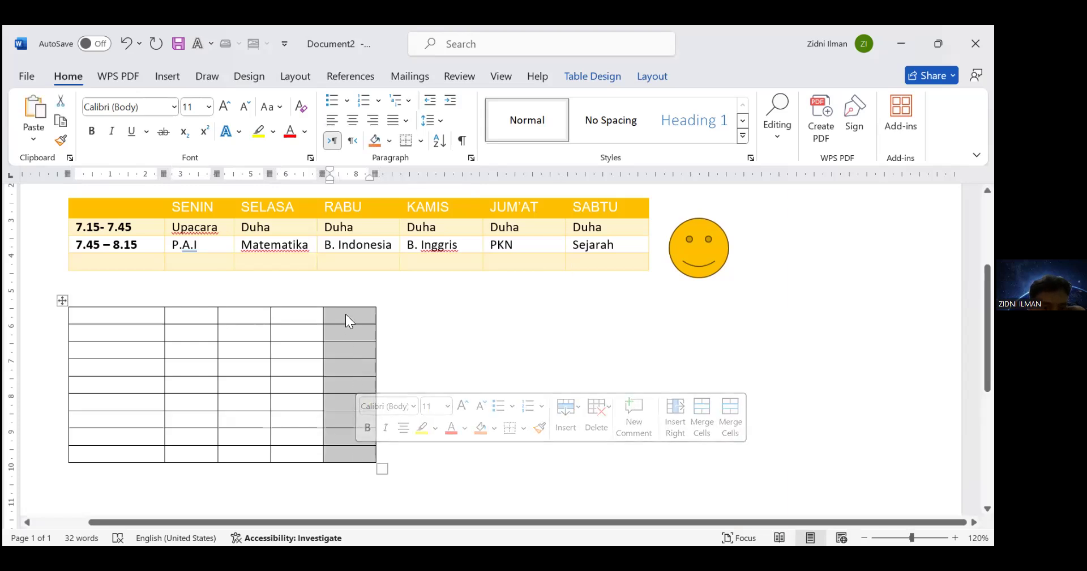
pyautogui.rightClick(346, 319)
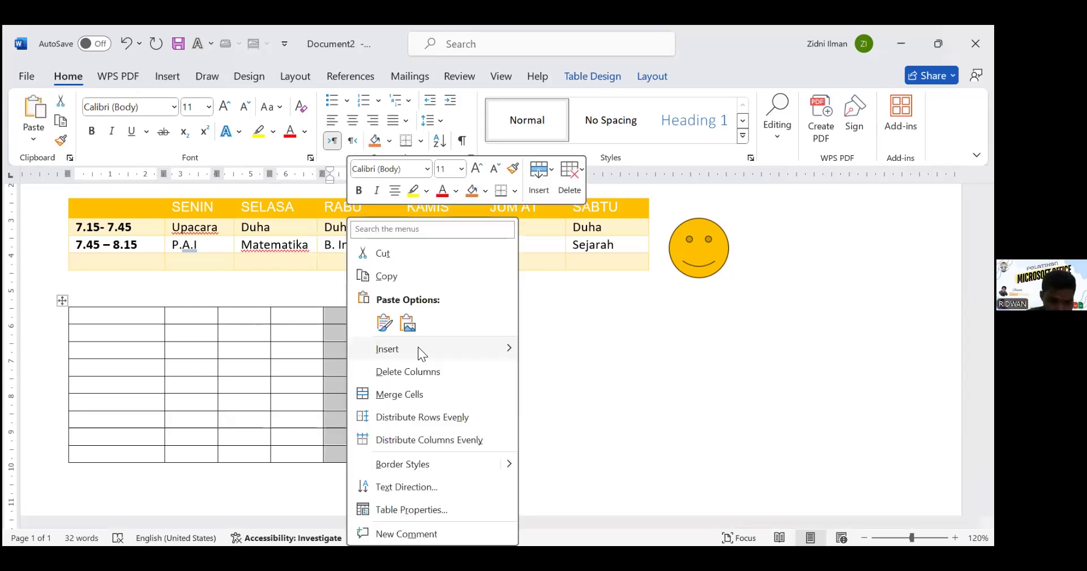
pyautogui.moveTo(457, 350)
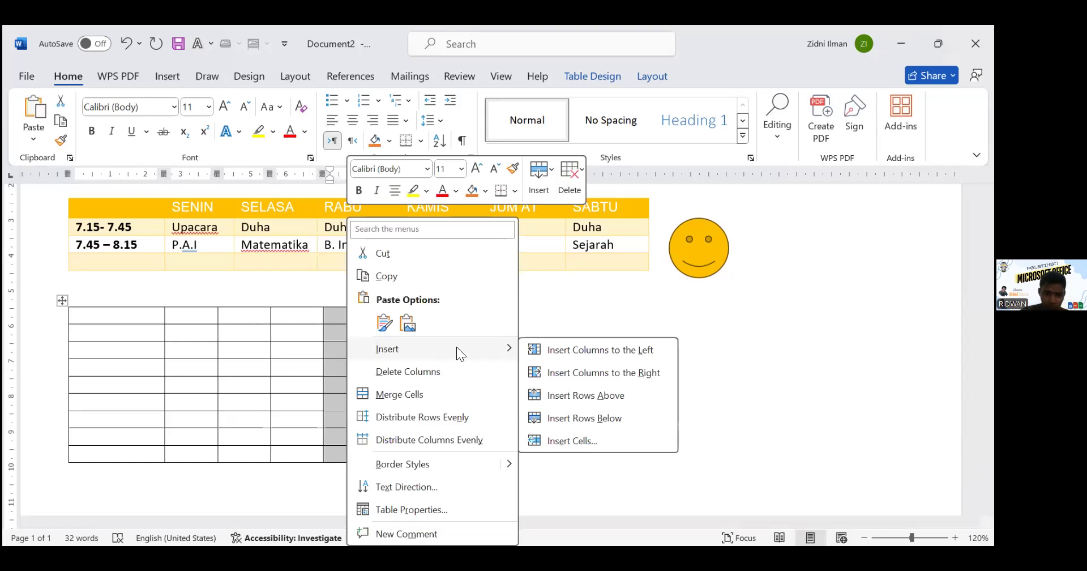
pyautogui.click(557, 377)
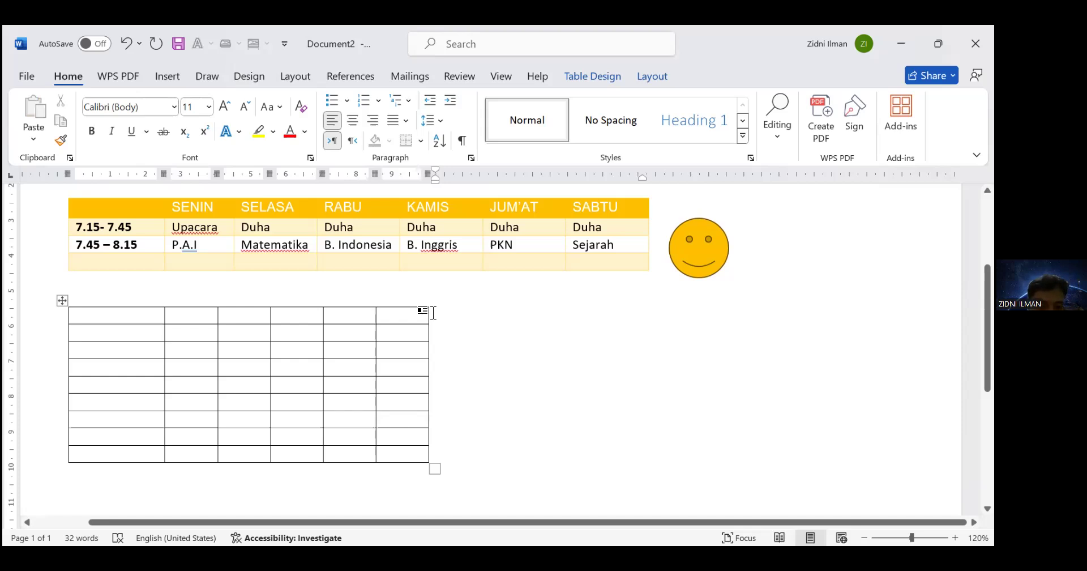
# - Select the last three columns of the new table and insert three more columns to their right
pyautogui.moveTo(416, 316); pyautogui.dragTo(414, 453)
pyautogui.moveTo(371, 322); pyautogui.dragTo(393, 451)
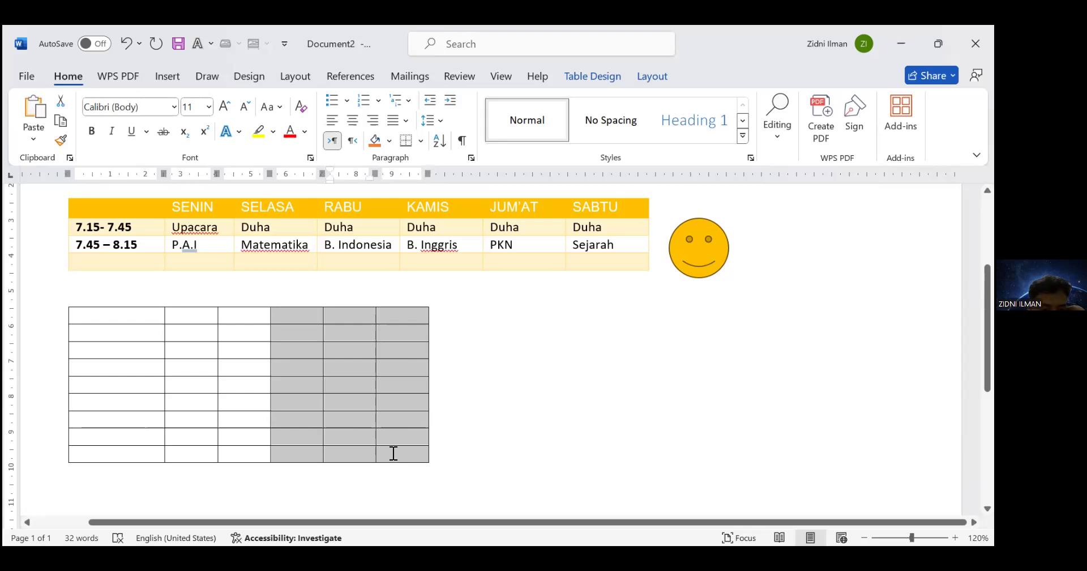
pyautogui.rightClick(393, 331)
pyautogui.moveTo(436, 356)
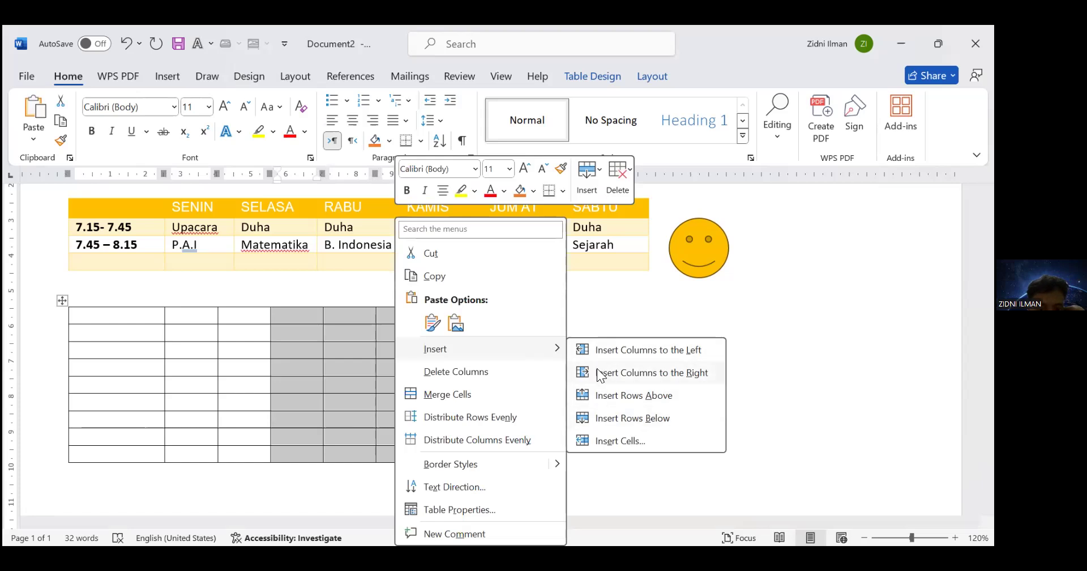
pyautogui.click(670, 372)
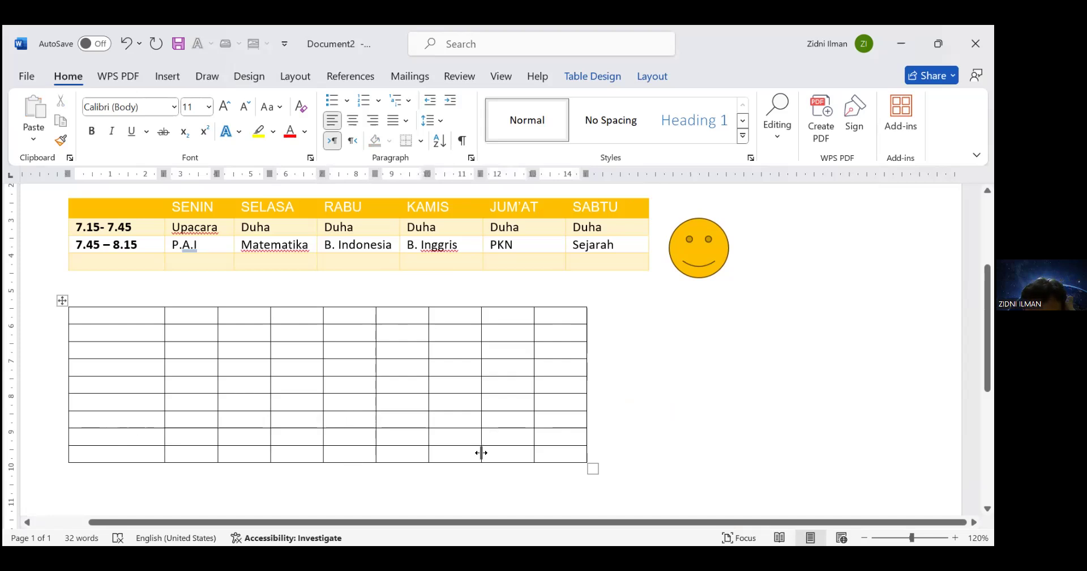
# - Append one row to the end of the new table and insert three more rows below its last three rows
pyautogui.click(552, 454)
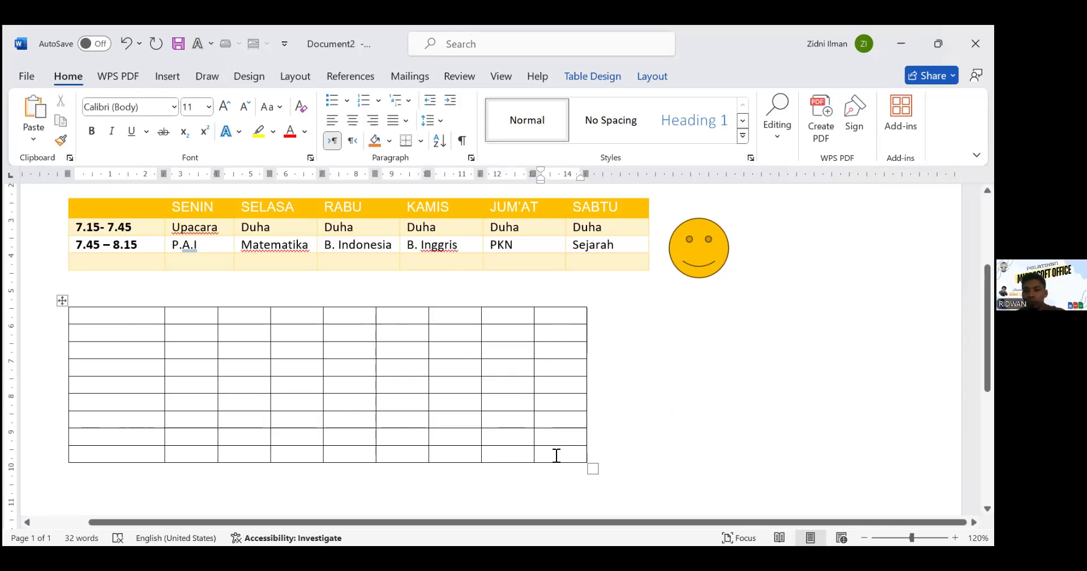
pyautogui.press('Tab')
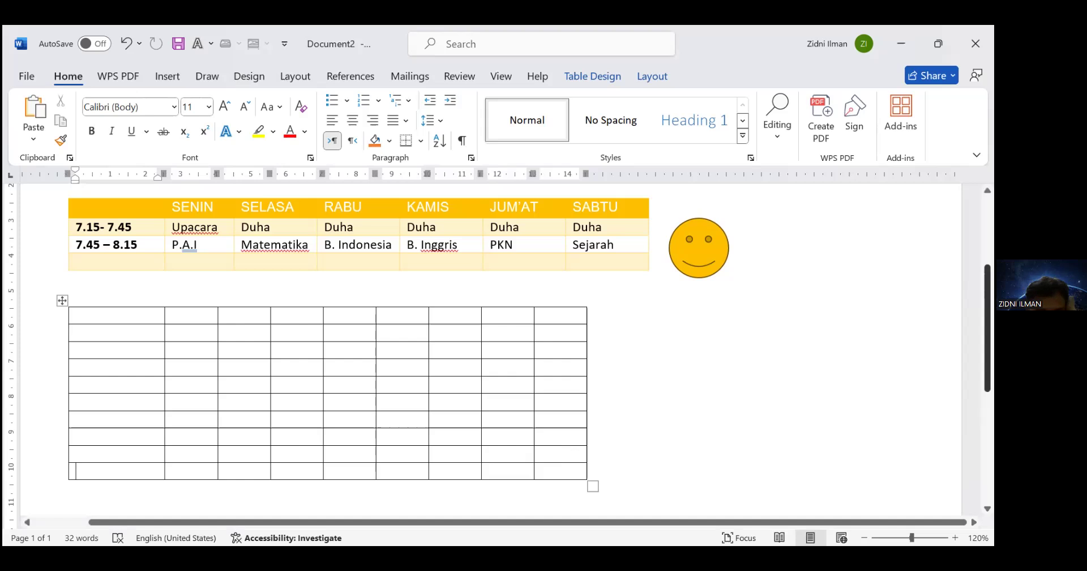
pyautogui.scroll(-2, 510, 445)
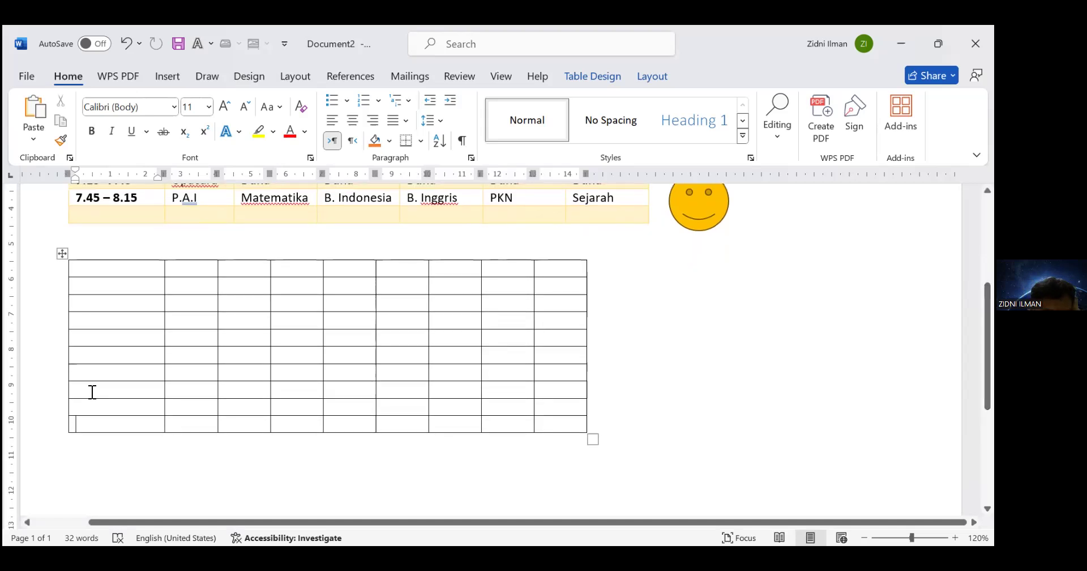
pyautogui.moveTo(91, 388)
pyautogui.mouseDown()
pyautogui.moveTo(120, 413)
pyautogui.moveTo(163, 422)
pyautogui.moveTo(291, 407)
pyautogui.moveTo(551, 430)
pyautogui.mouseUp()
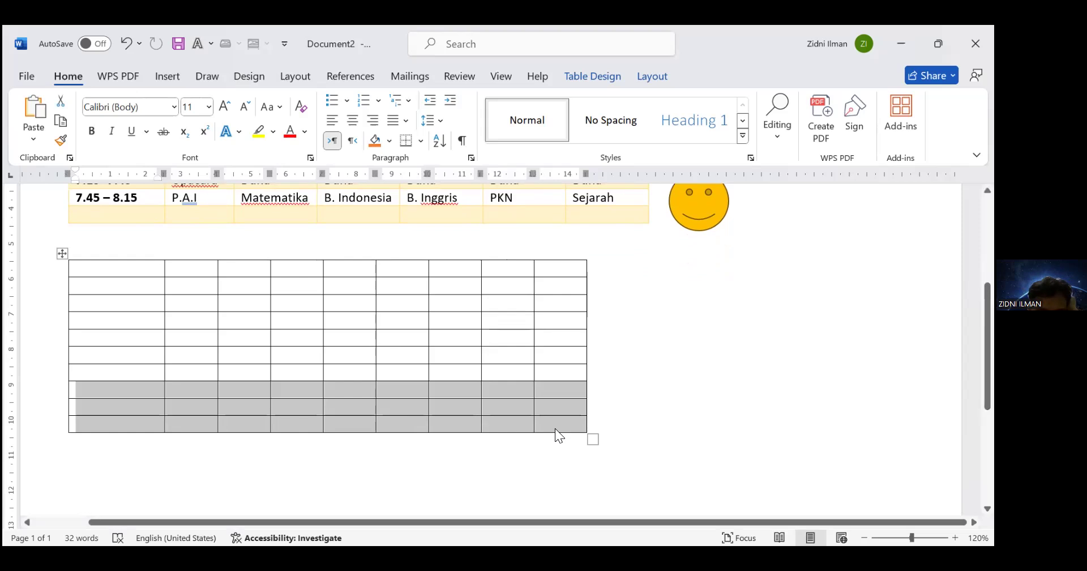
pyautogui.rightClick(555, 429)
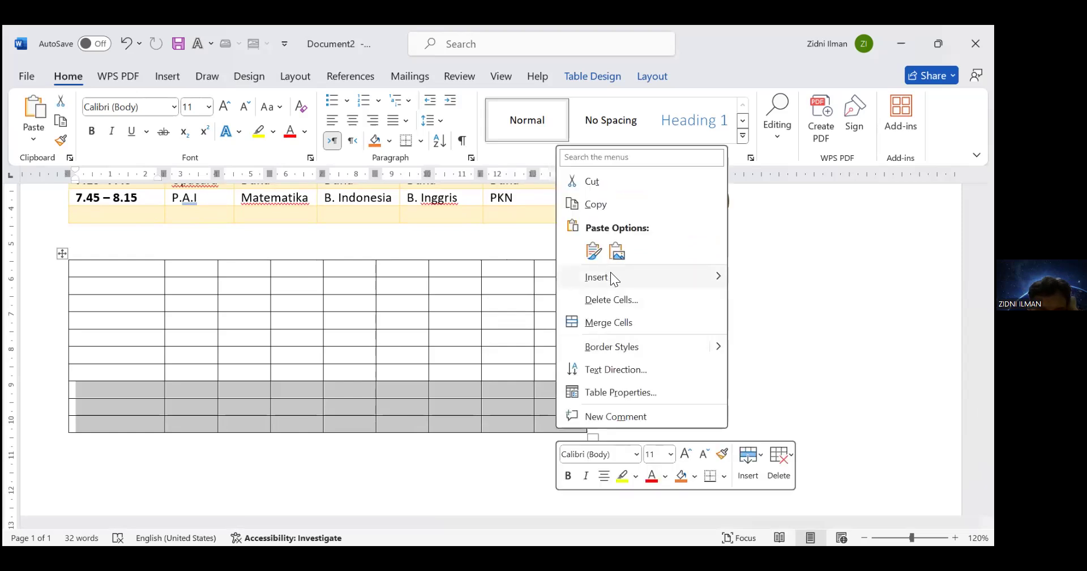
pyautogui.moveTo(687, 270)
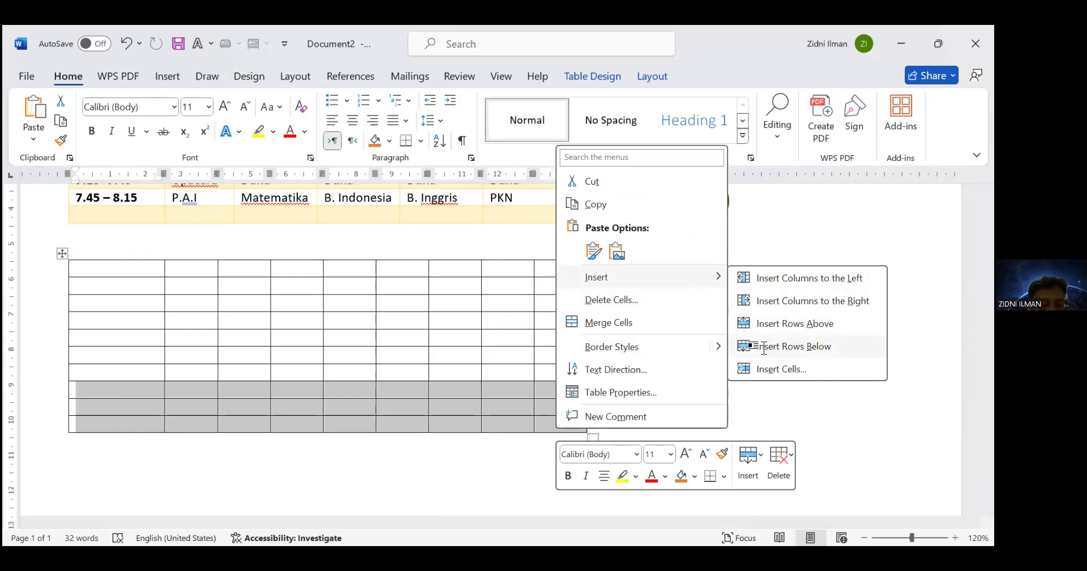
pyautogui.click(763, 346)
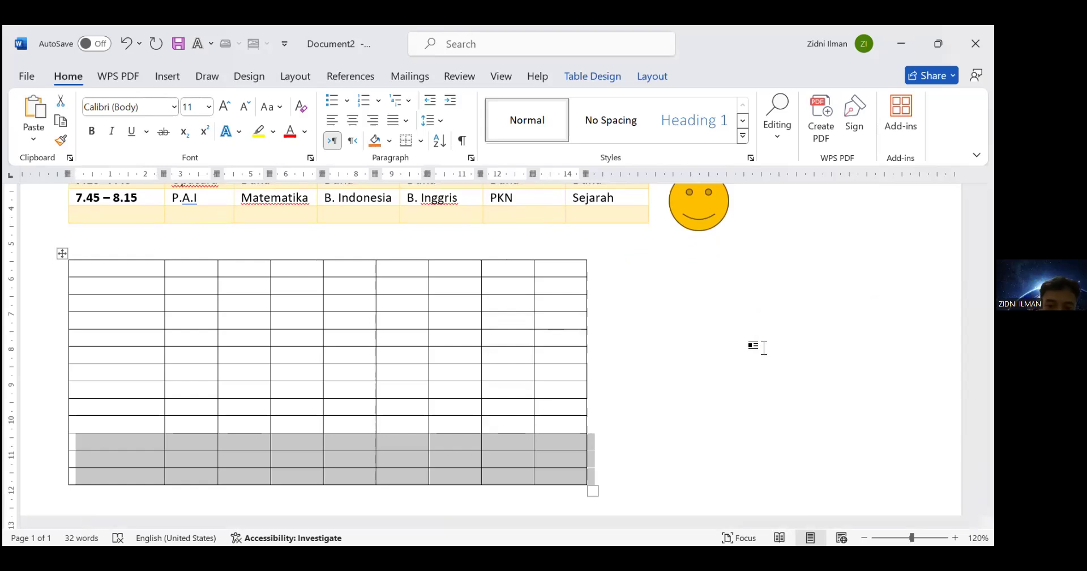
pyautogui.click(682, 341)
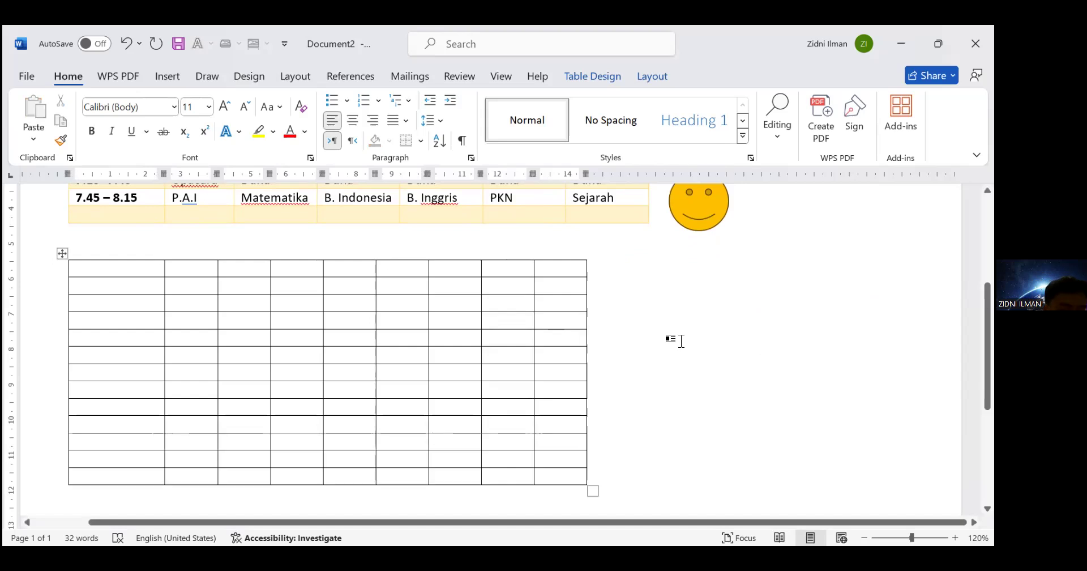
# - Select the new table's entire ninth and last column and insert one column to its right
pyautogui.click(577, 270)
pyautogui.click(638, 260)
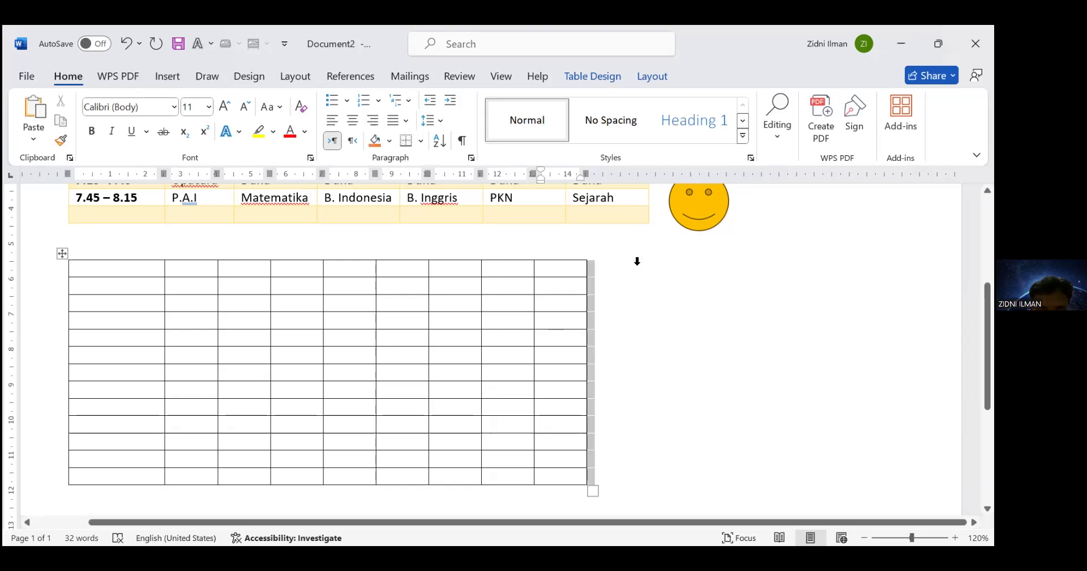
pyautogui.moveTo(559, 266); pyautogui.dragTo(565, 372)
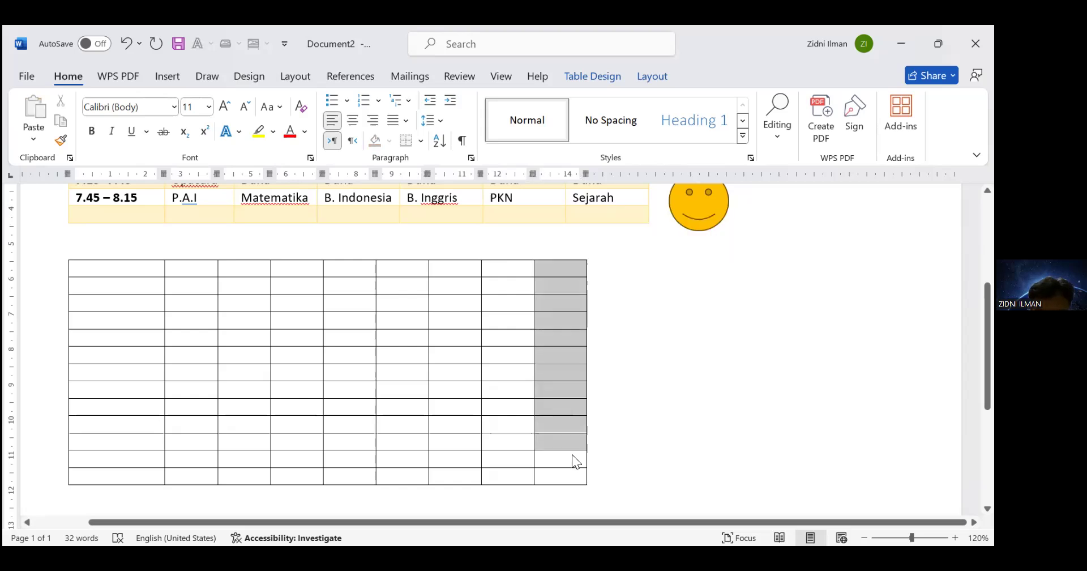
pyautogui.moveTo(572, 455); pyautogui.dragTo(561, 418)
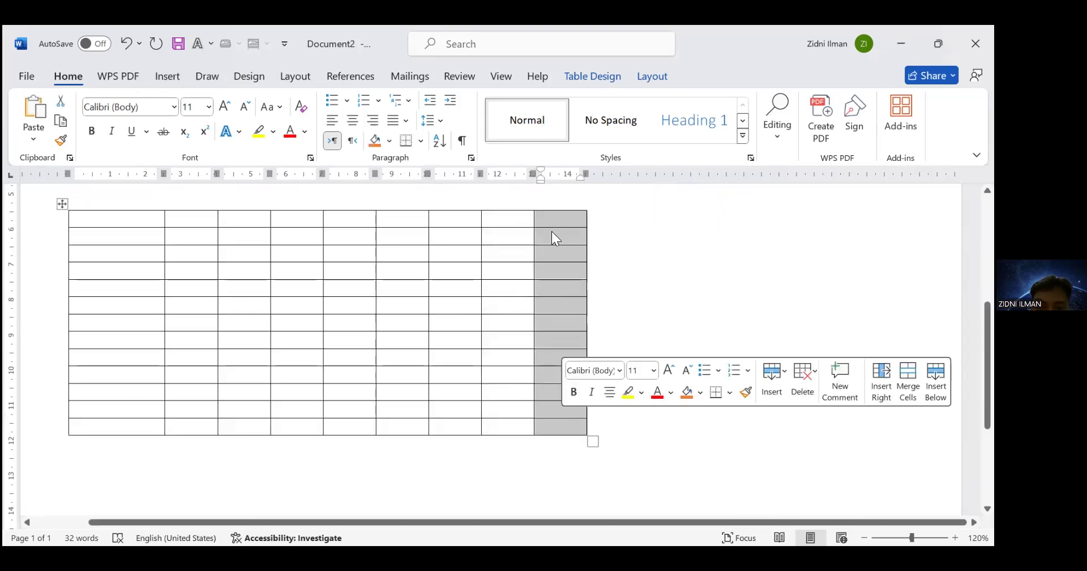
pyautogui.rightClick(554, 234)
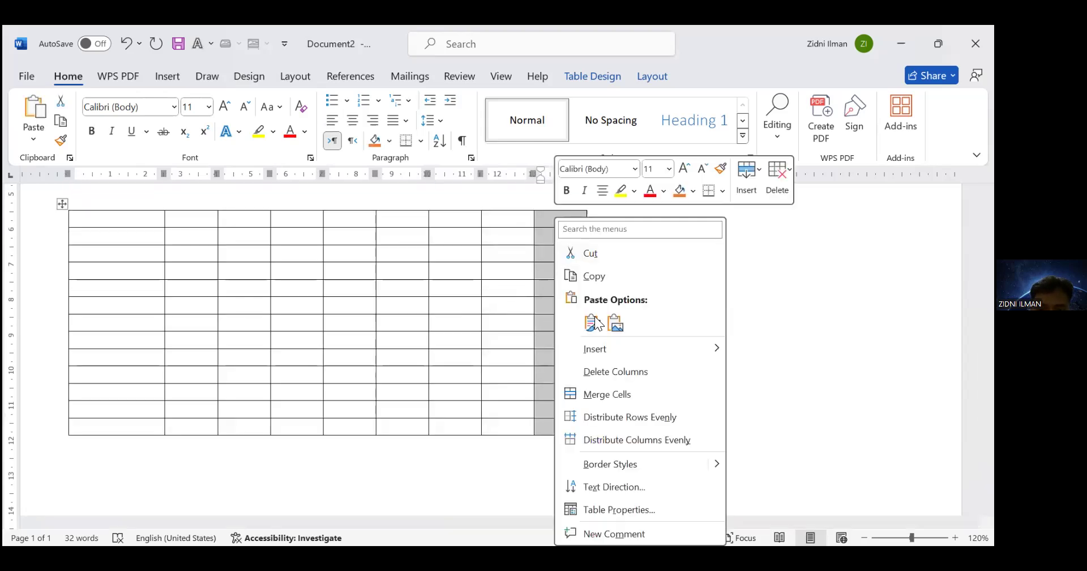
pyautogui.moveTo(695, 347)
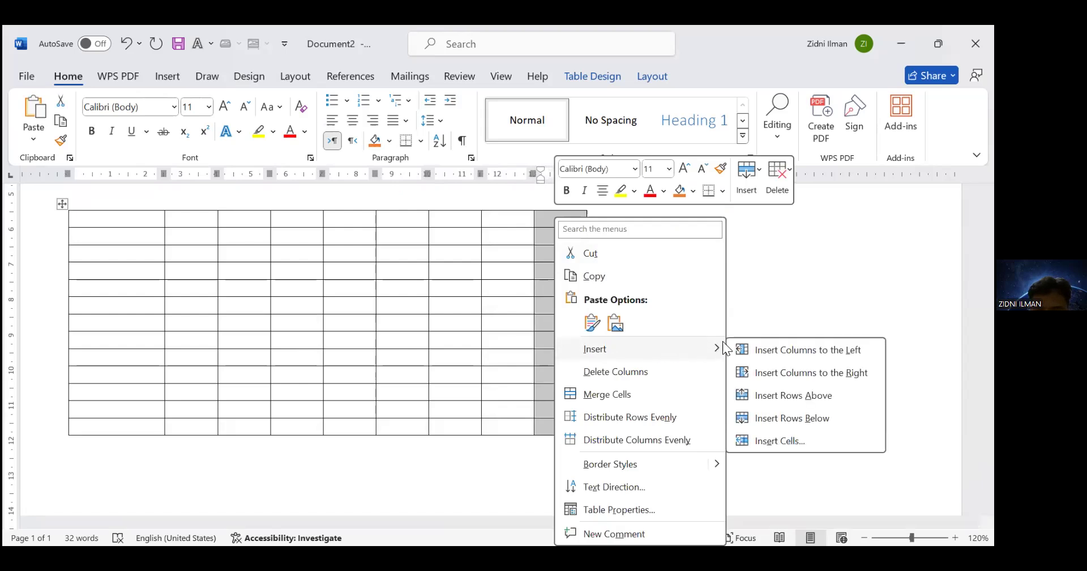
pyautogui.click(765, 376)
pyautogui.click(740, 260)
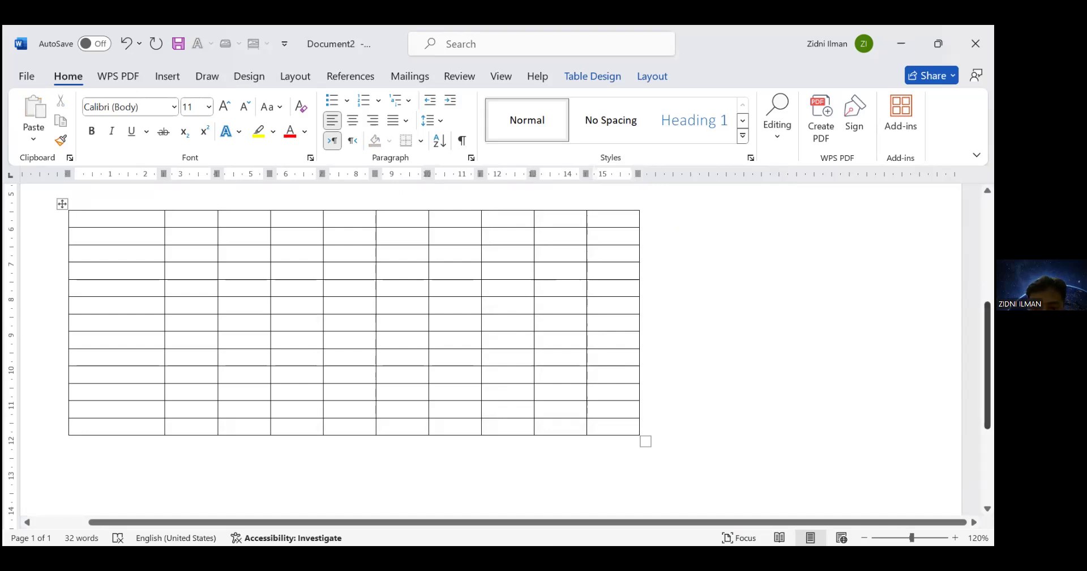
# - Delete the sixth column of the new table
pyautogui.scroll(2, 487, 340)
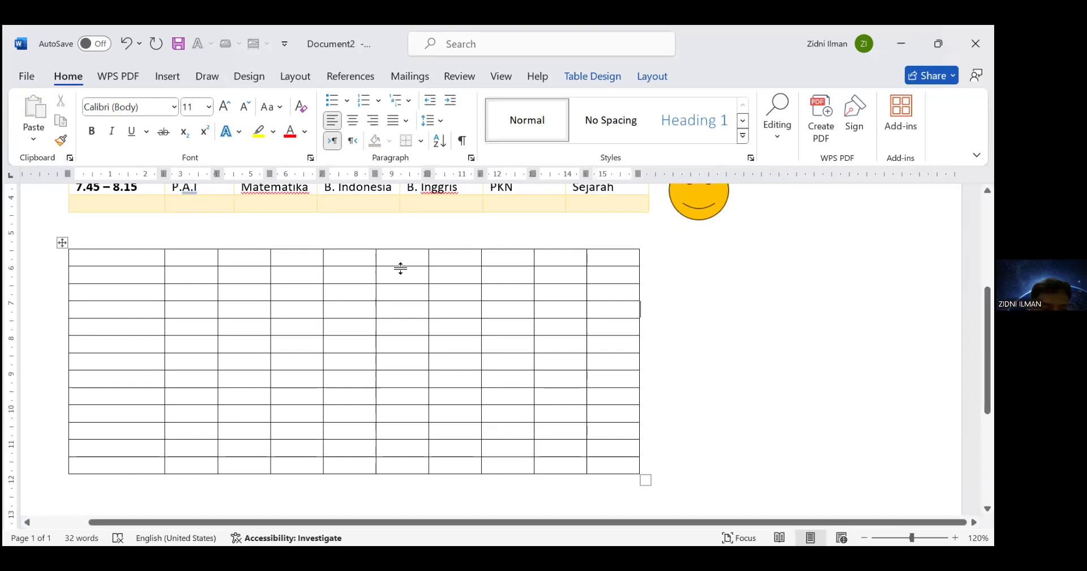
pyautogui.moveTo(403, 261); pyautogui.dragTo(417, 449)
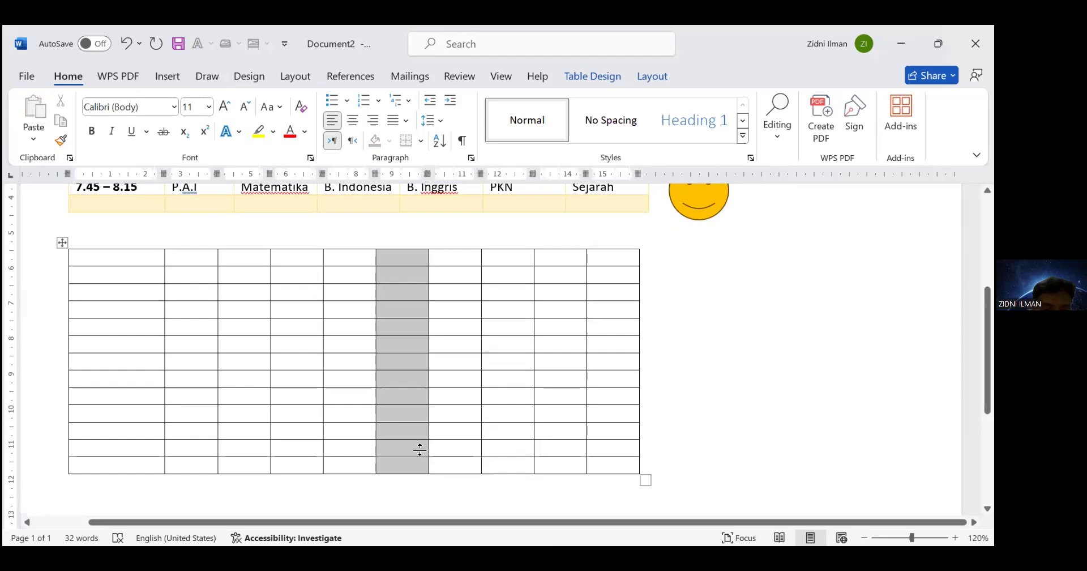
pyautogui.rightClick(400, 375)
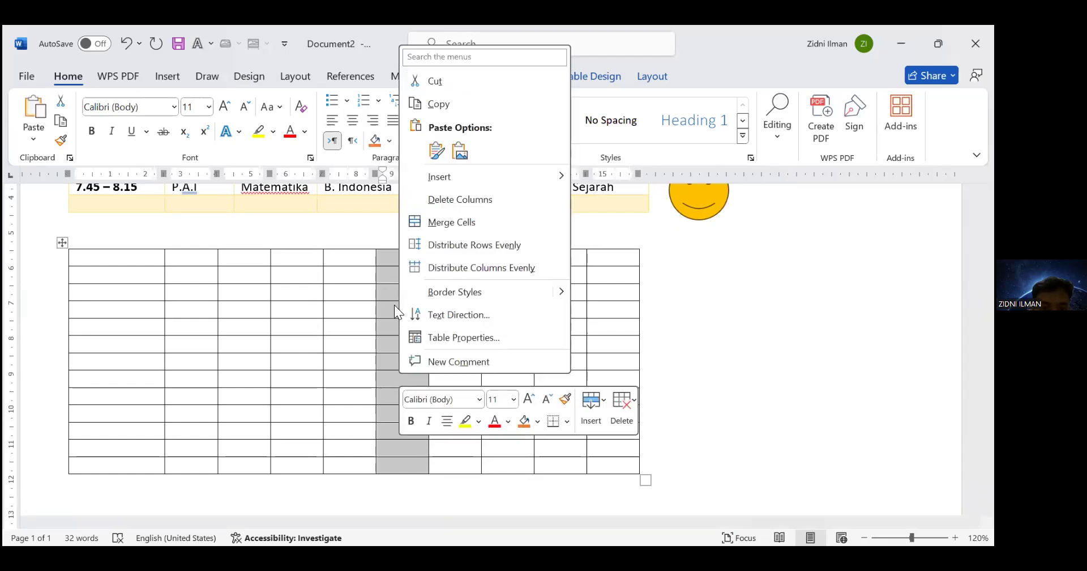
pyautogui.click(445, 204)
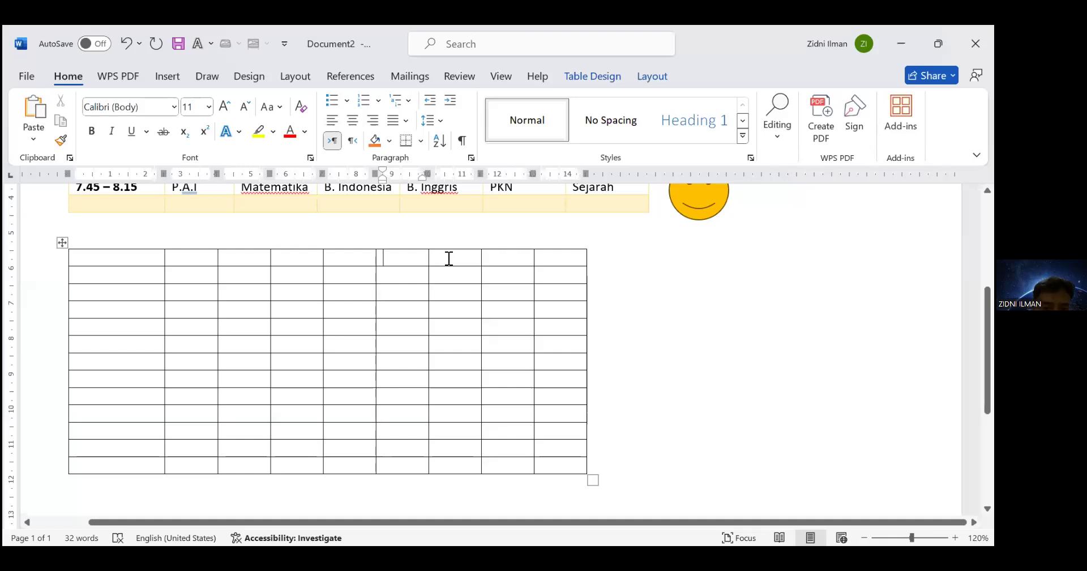
# - Delete the last three columns of the new table
pyautogui.moveTo(449, 258); pyautogui.dragTo(562, 452)
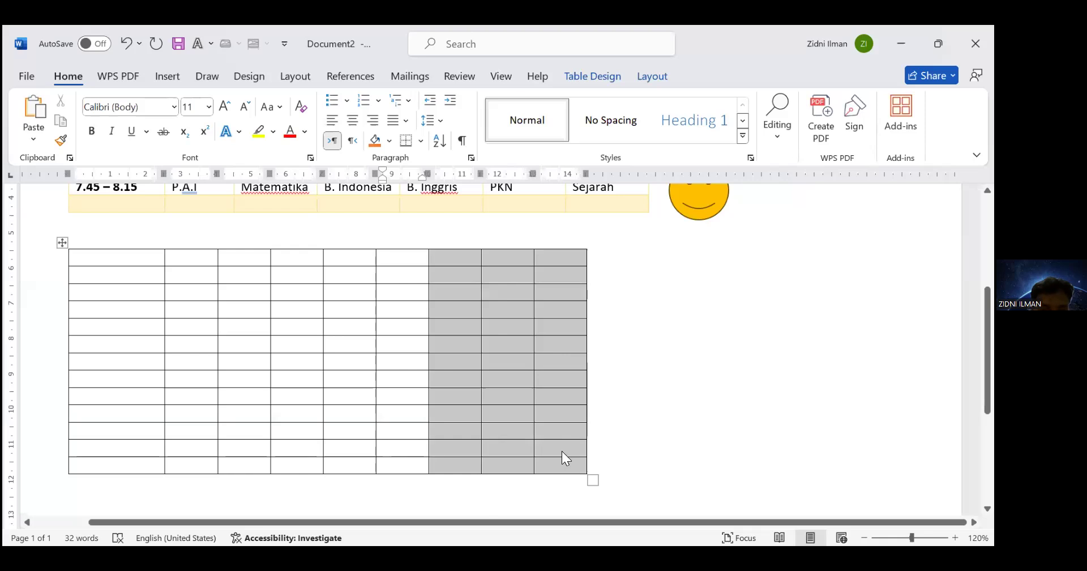
pyautogui.click(490, 316)
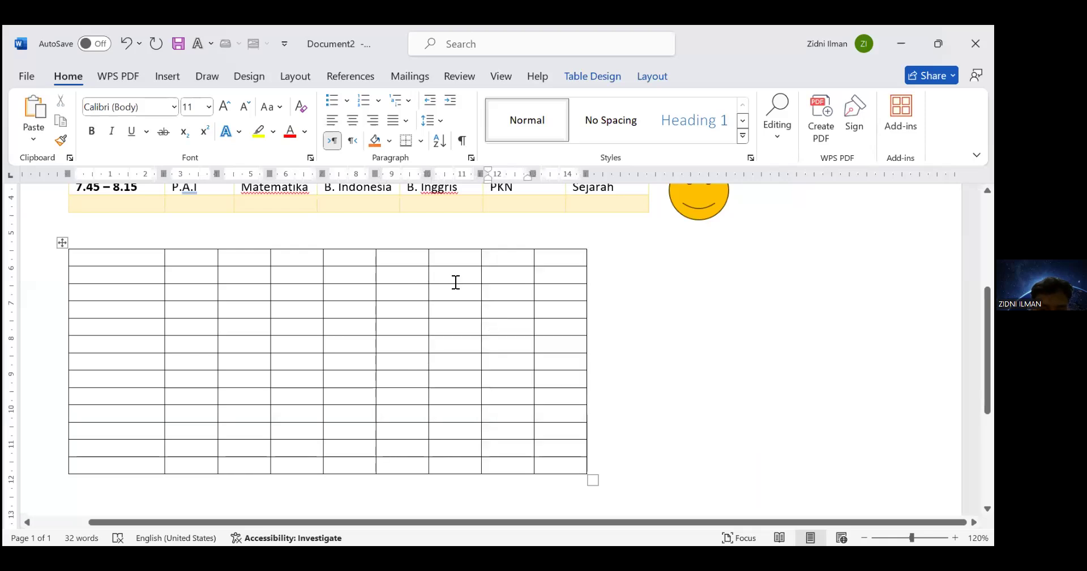
pyautogui.moveTo(459, 263); pyautogui.dragTo(537, 468)
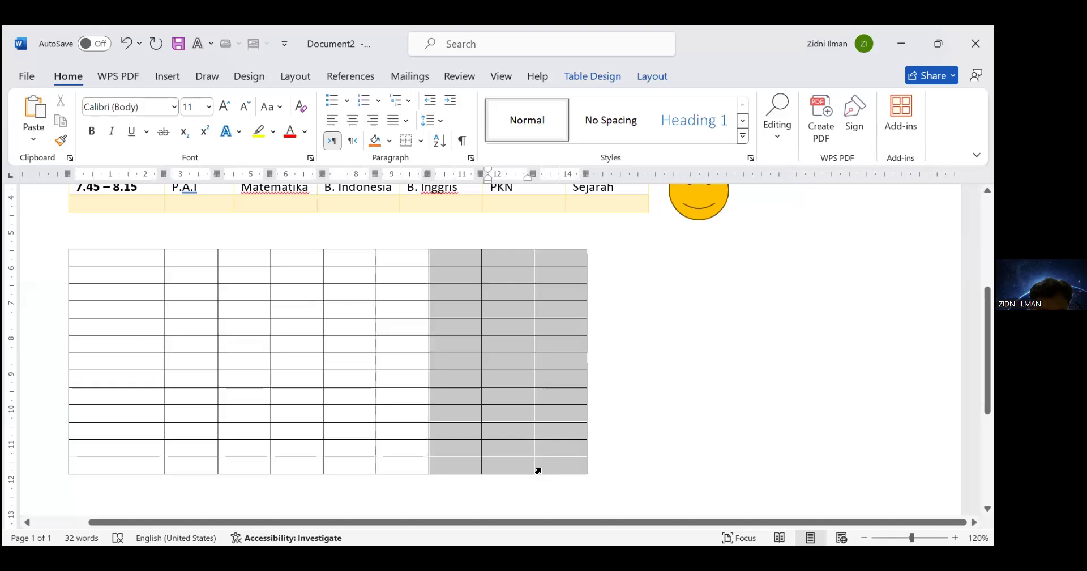
pyautogui.rightClick(500, 297)
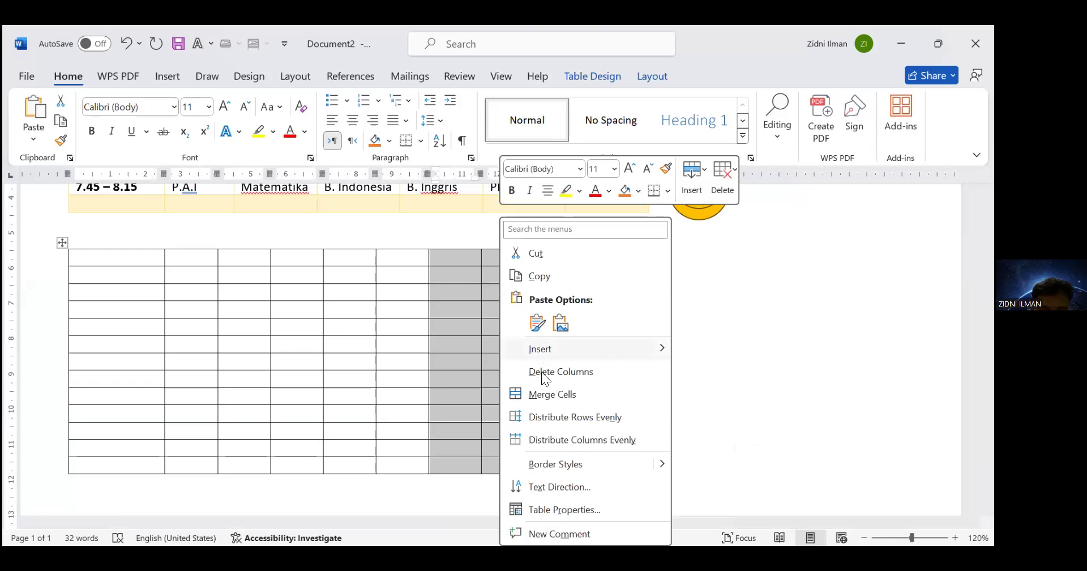
pyautogui.click(542, 371)
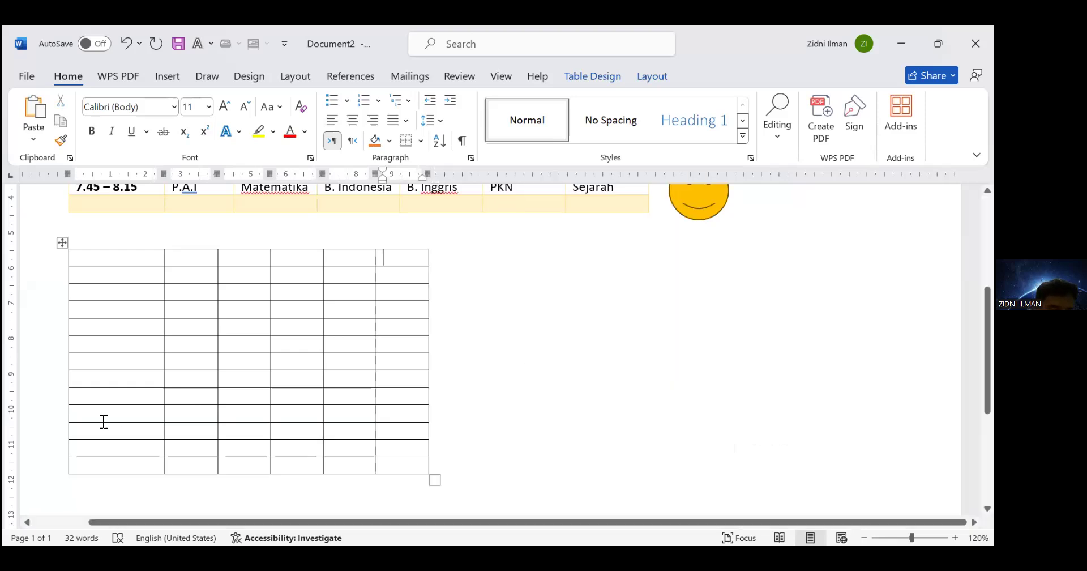
# - Select the last four rows of the new table across all columns and delete them
pyautogui.moveTo(81, 412)
pyautogui.mouseDown()
pyautogui.moveTo(139, 451)
pyautogui.moveTo(199, 471)
pyautogui.mouseUp()
pyautogui.moveTo(271, 470); pyautogui.dragTo(388, 470)
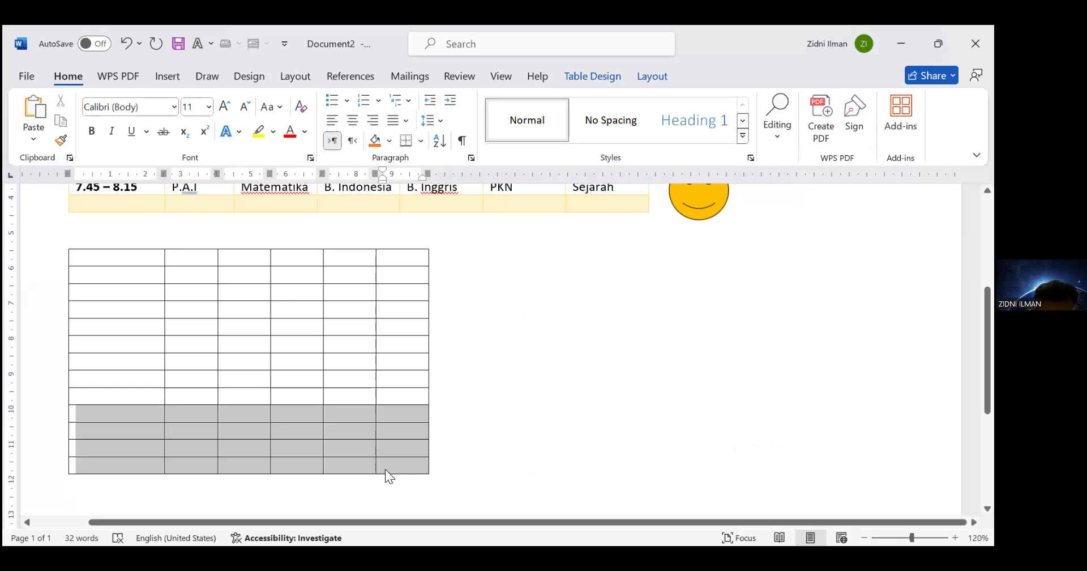
pyautogui.rightClick(385, 469)
pyautogui.click(453, 333)
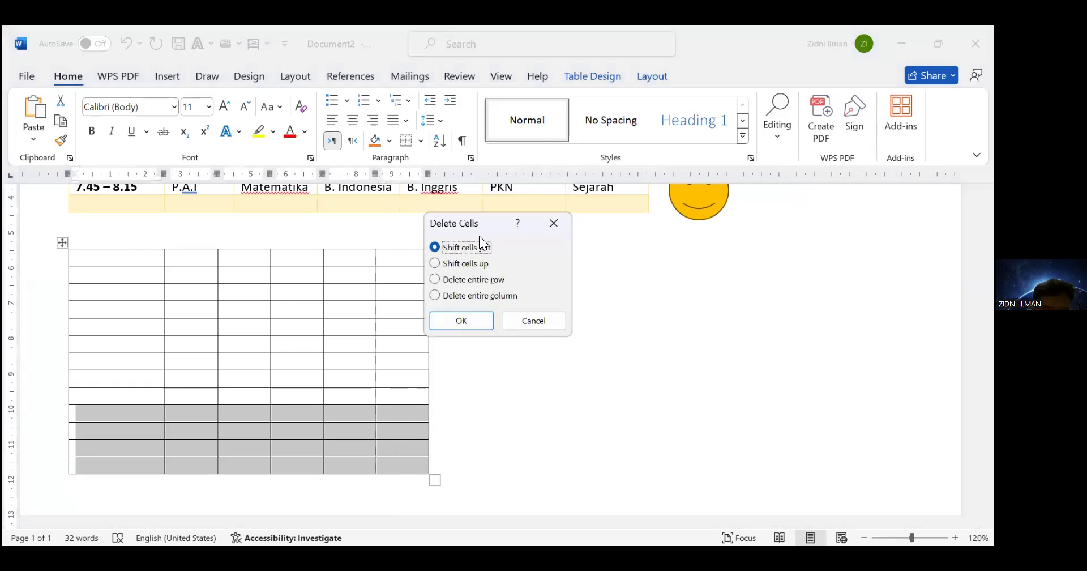
pyautogui.click(467, 321)
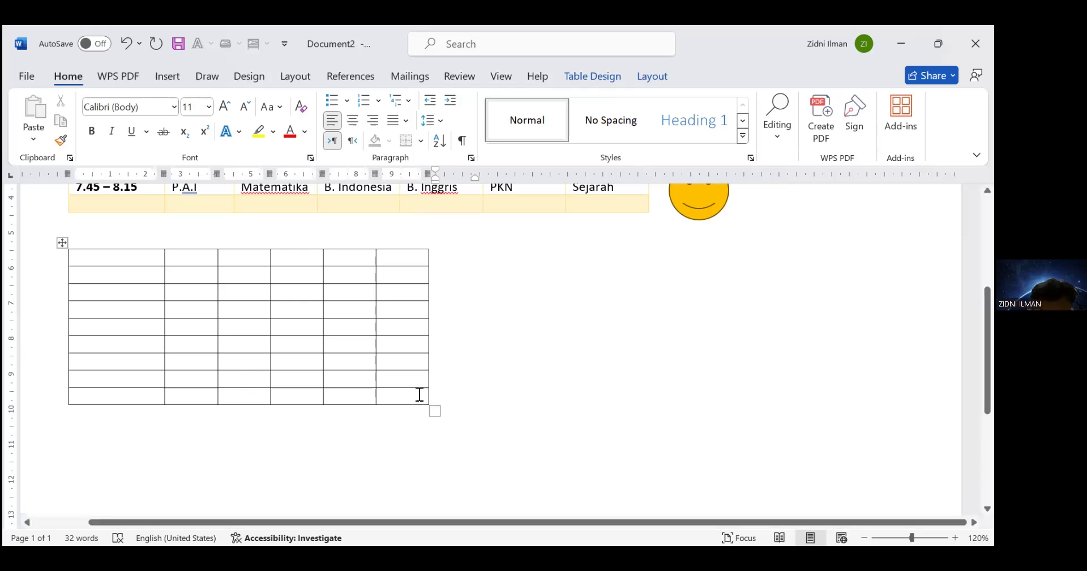
# - Append one row to the end of the new table and insert three rows below its bottom three rows
pyautogui.click(400, 395)
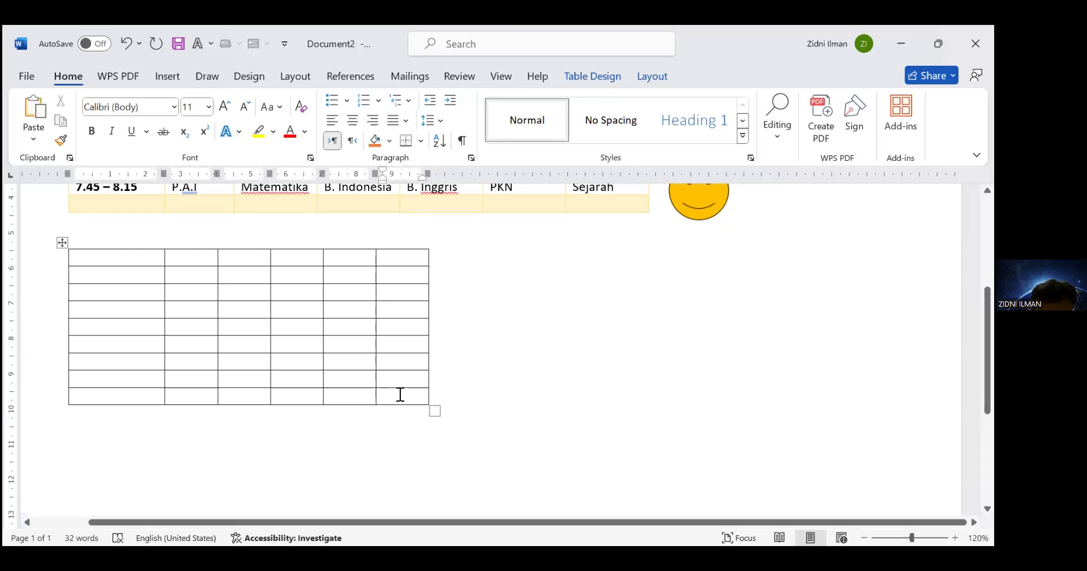
pyautogui.press('Tab')
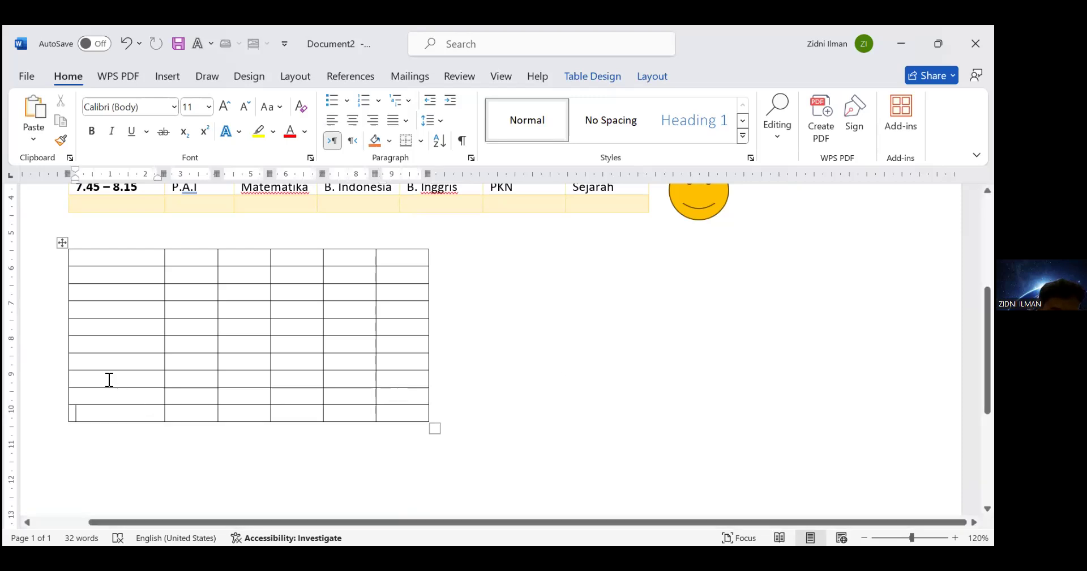
pyautogui.moveTo(111, 381); pyautogui.dragTo(393, 412)
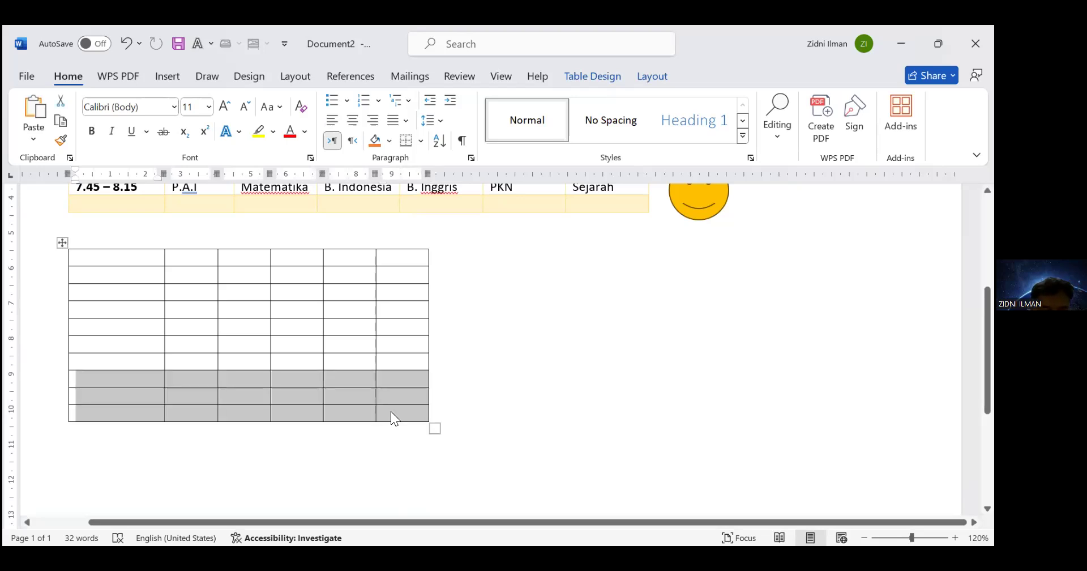
pyautogui.rightClick(391, 411)
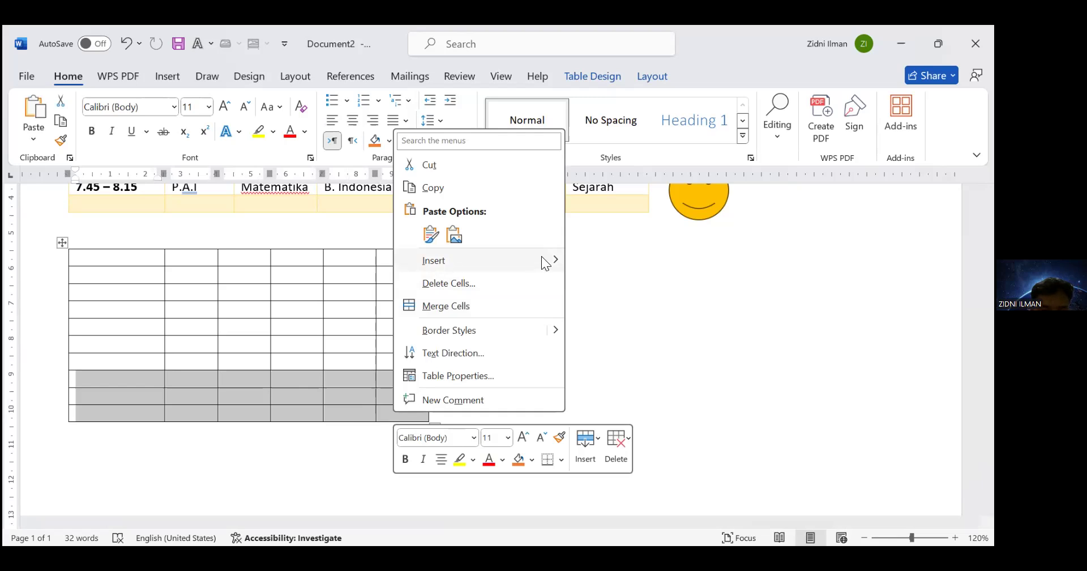
pyautogui.moveTo(541, 256)
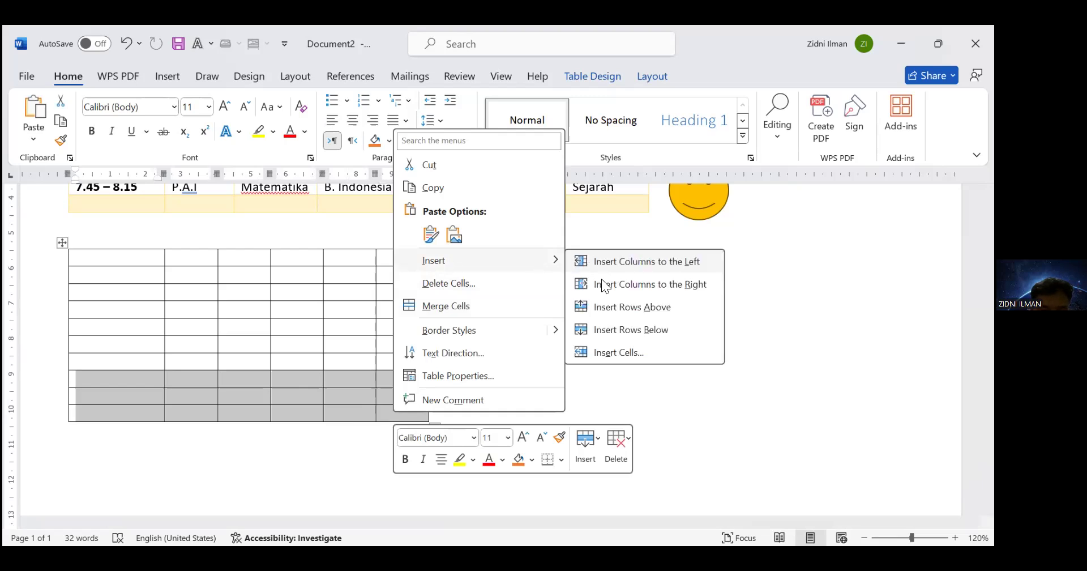
pyautogui.click(615, 324)
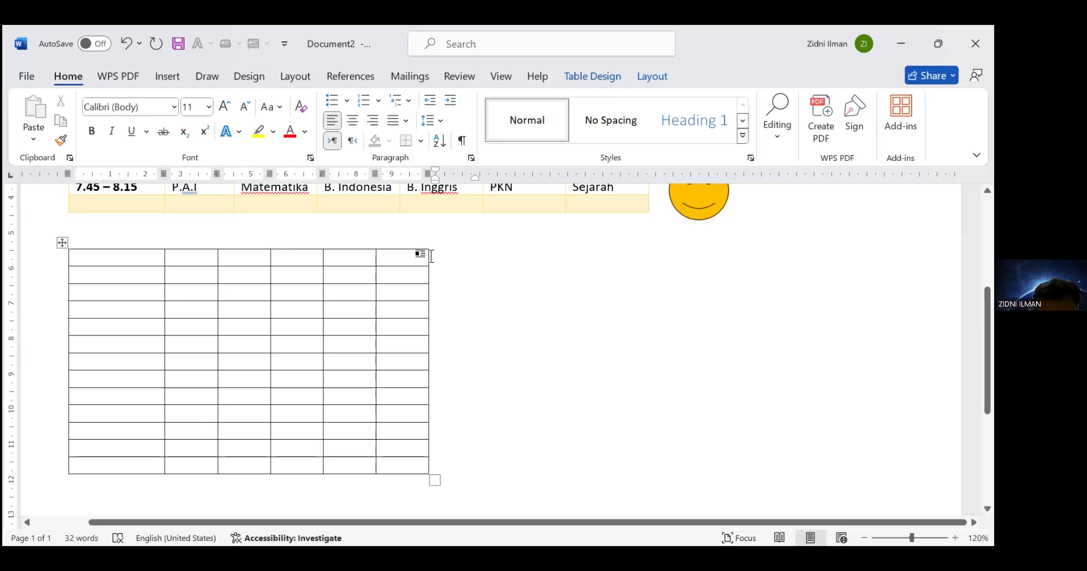
# - Move the border between the new table's last two columns so that the final column becomes very narrow
pyautogui.click(429, 259)
pyautogui.moveTo(419, 249)
pyautogui.mouseDown()
pyautogui.moveTo(451, 245)
pyautogui.moveTo(411, 252)
pyautogui.mouseUp()
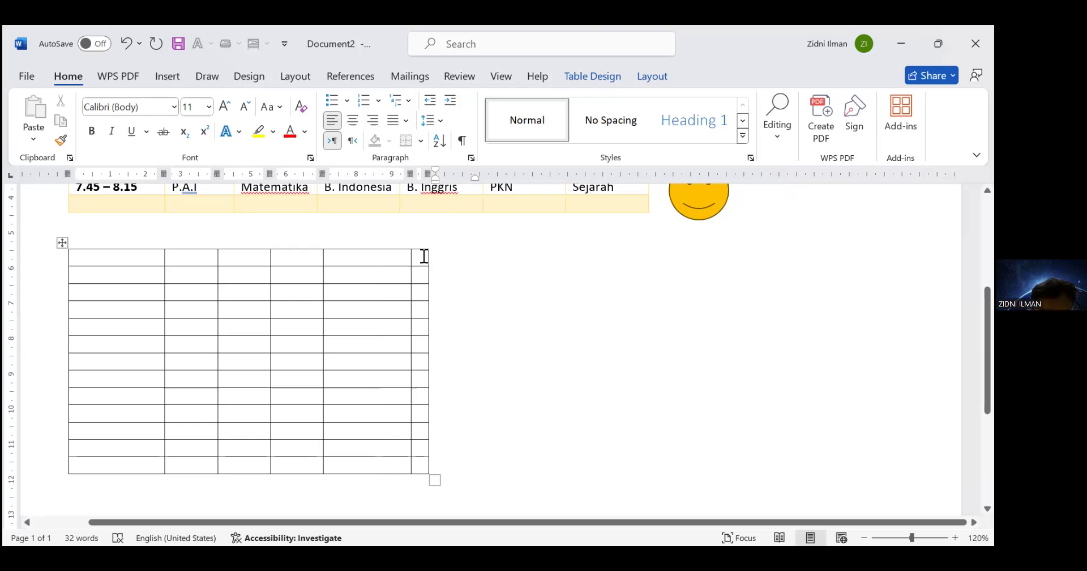
# - Try widening only the last cells of the new table's first two rows, and undo the change
pyautogui.moveTo(424, 257); pyautogui.dragTo(425, 282)
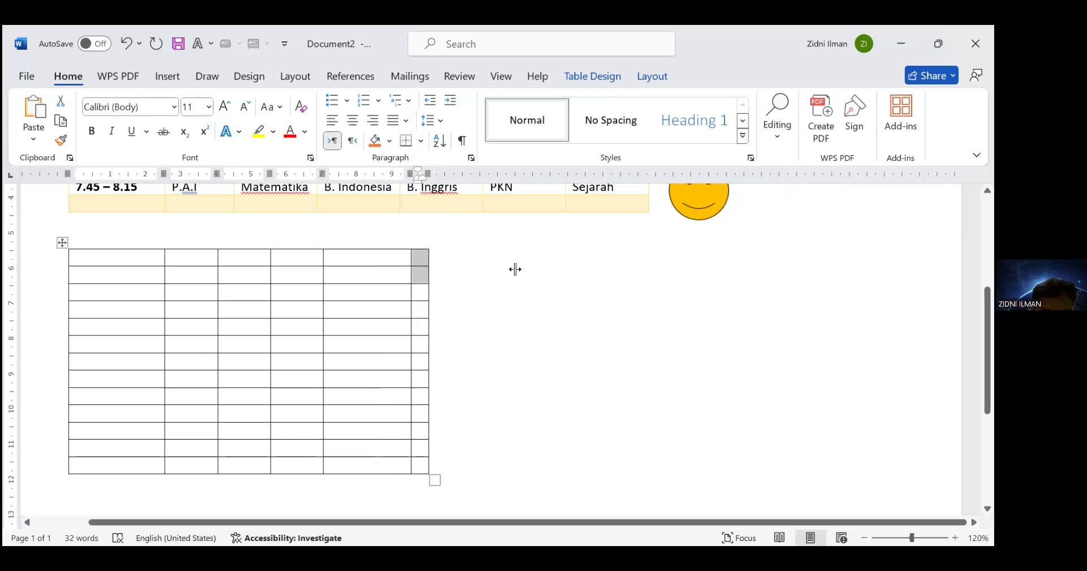
pyautogui.moveTo(516, 269); pyautogui.dragTo(675, 275)
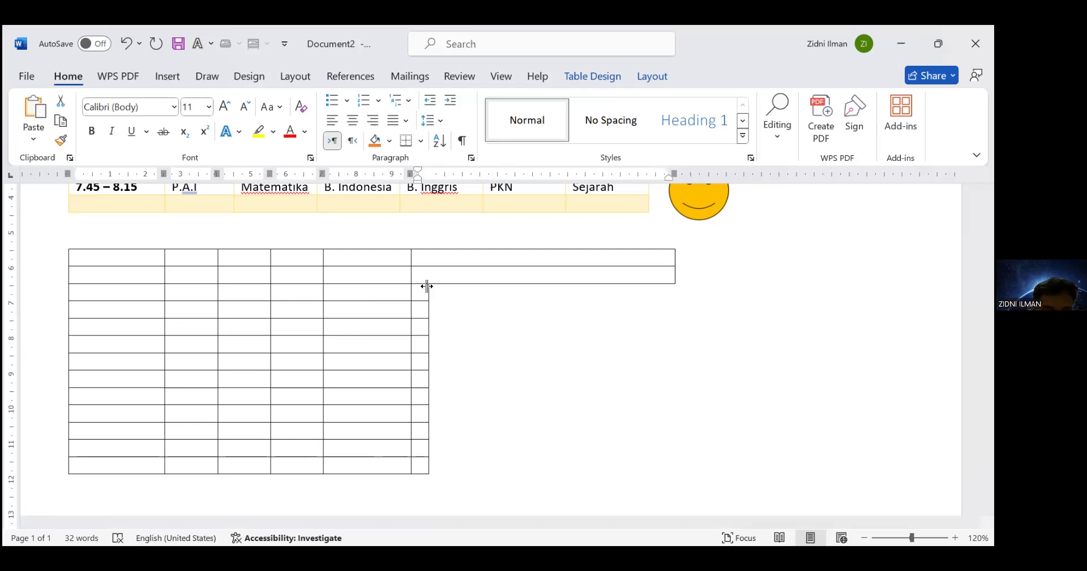
pyautogui.hotkey('ctrl', 'z')
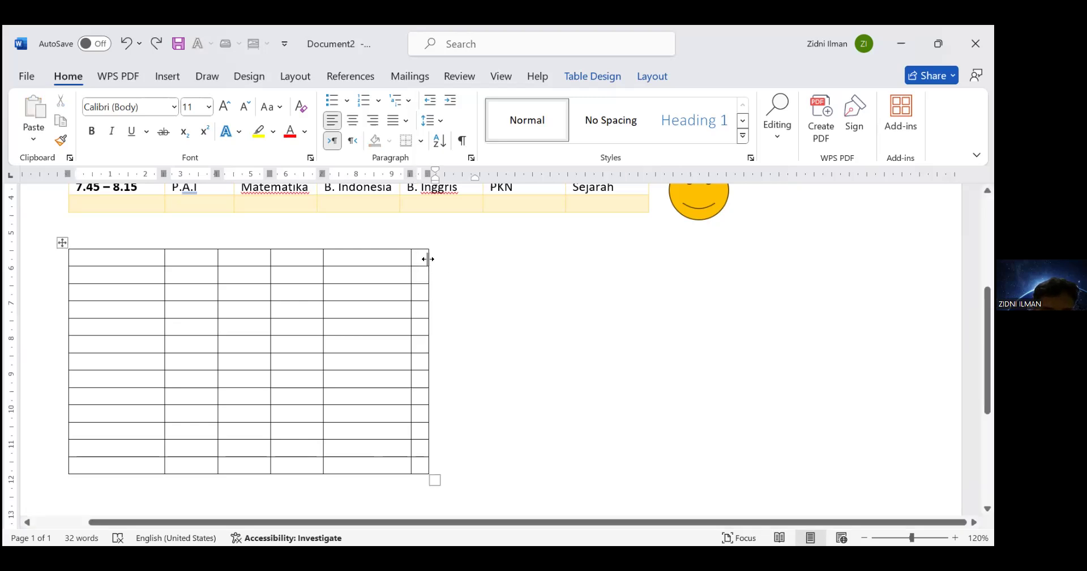
# - Widen the new table's entire last column past the timetable's edge, and shorten only its first three cells to about the 11 cm ruler mark
pyautogui.moveTo(428, 259); pyautogui.dragTo(705, 287)
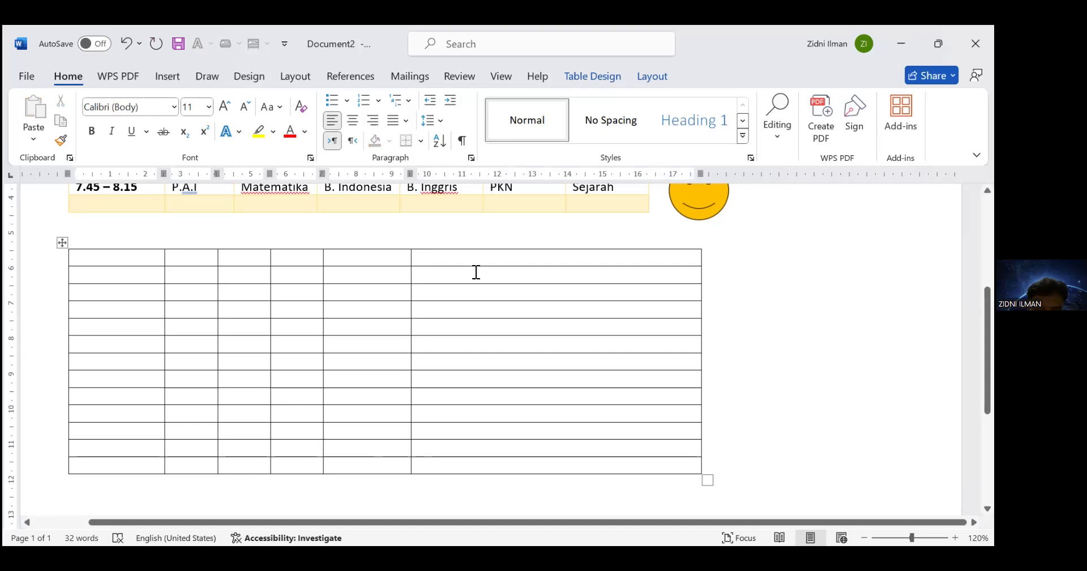
pyautogui.moveTo(474, 258); pyautogui.dragTo(478, 291)
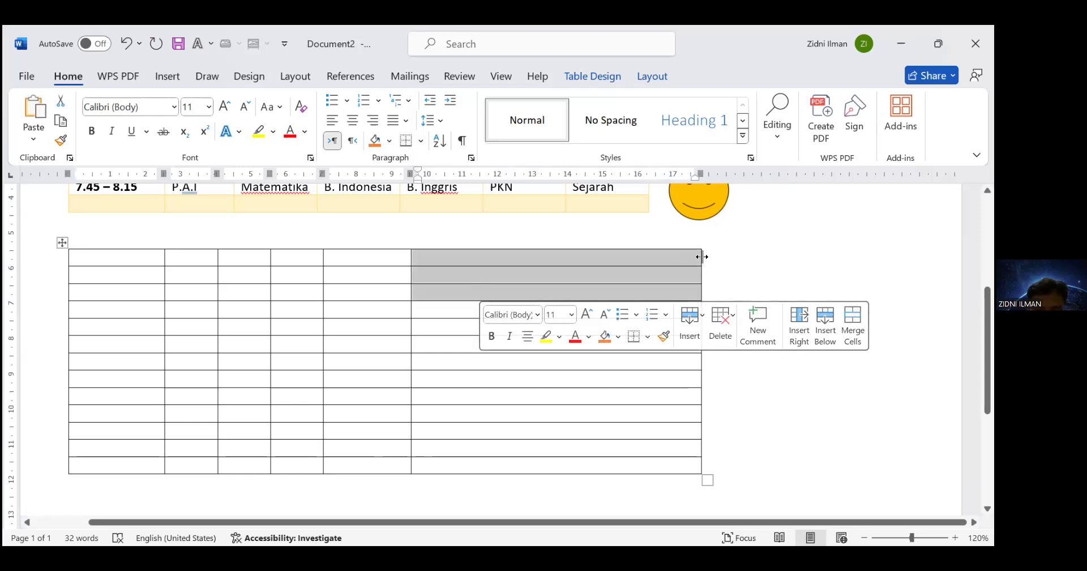
pyautogui.moveTo(701, 256); pyautogui.dragTo(455, 281)
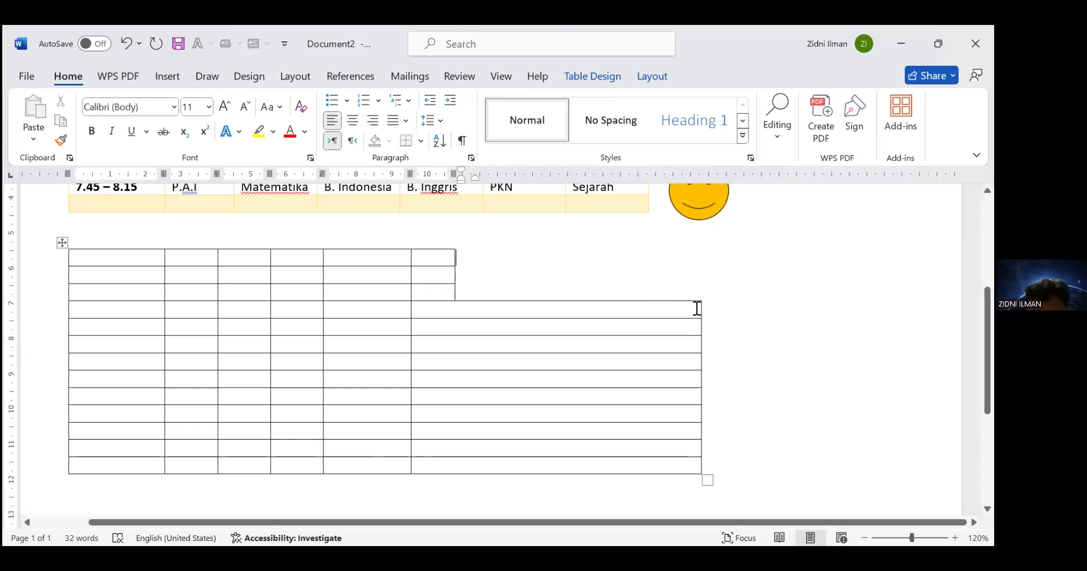
# - Pull the outer edge of the longer rows slightly inward, and shorten the last cells of rows seven to nine to about the 12 cm ruler mark
pyautogui.moveTo(701, 308); pyautogui.dragTo(684, 335)
pyautogui.moveTo(554, 360); pyautogui.dragTo(558, 401)
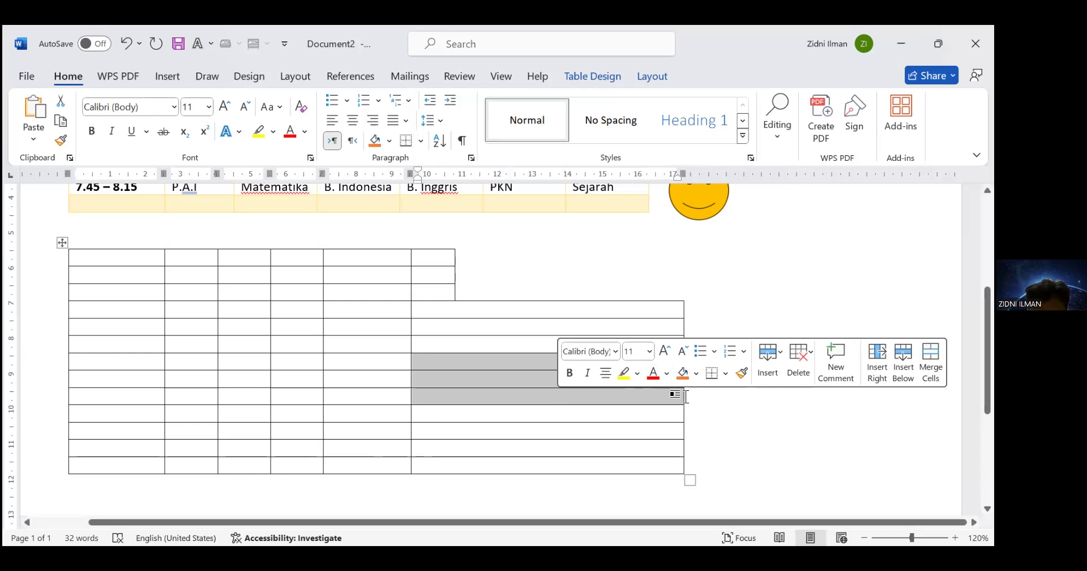
pyautogui.click(771, 231)
pyautogui.moveTo(570, 356); pyautogui.dragTo(572, 396)
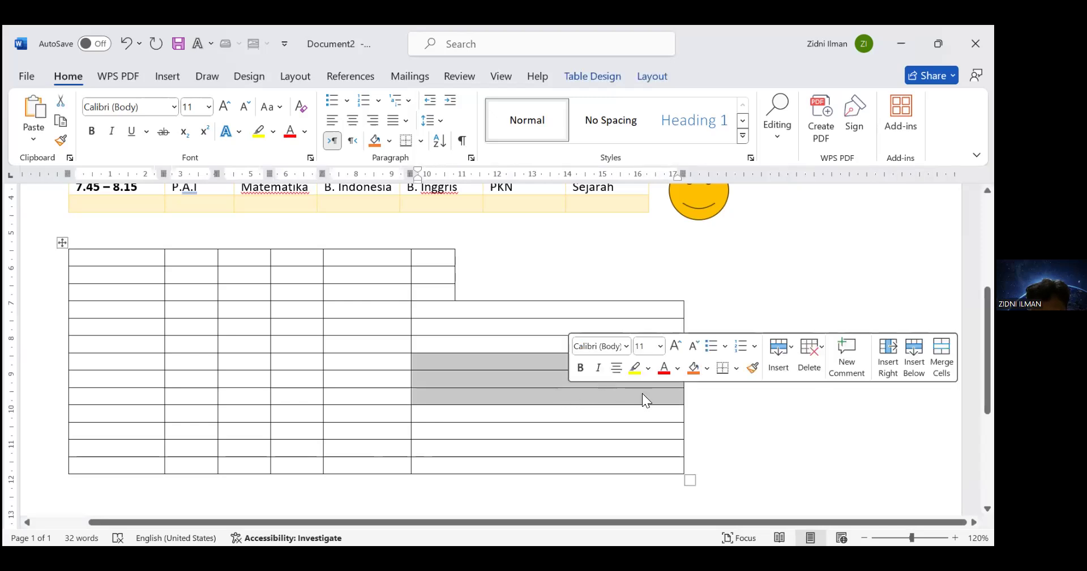
pyautogui.moveTo(684, 392); pyautogui.dragTo(603, 392)
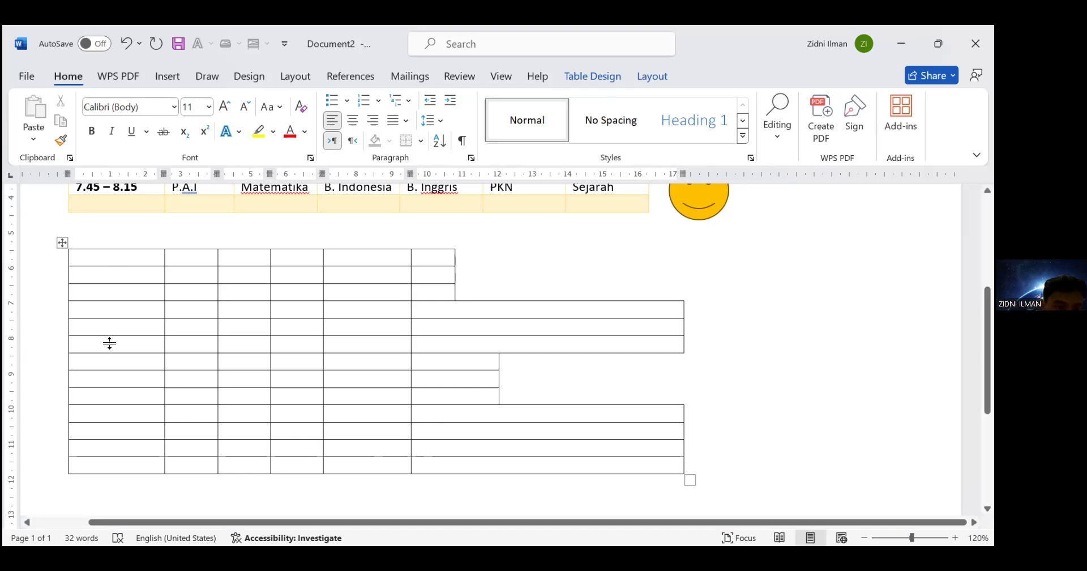
# - Increase the new table's first row height to about 2.3 cm and shade the whole row with a light gold theme color
pyautogui.moveTo(104, 338); pyautogui.dragTo(105, 331)
pyautogui.click(514, 314)
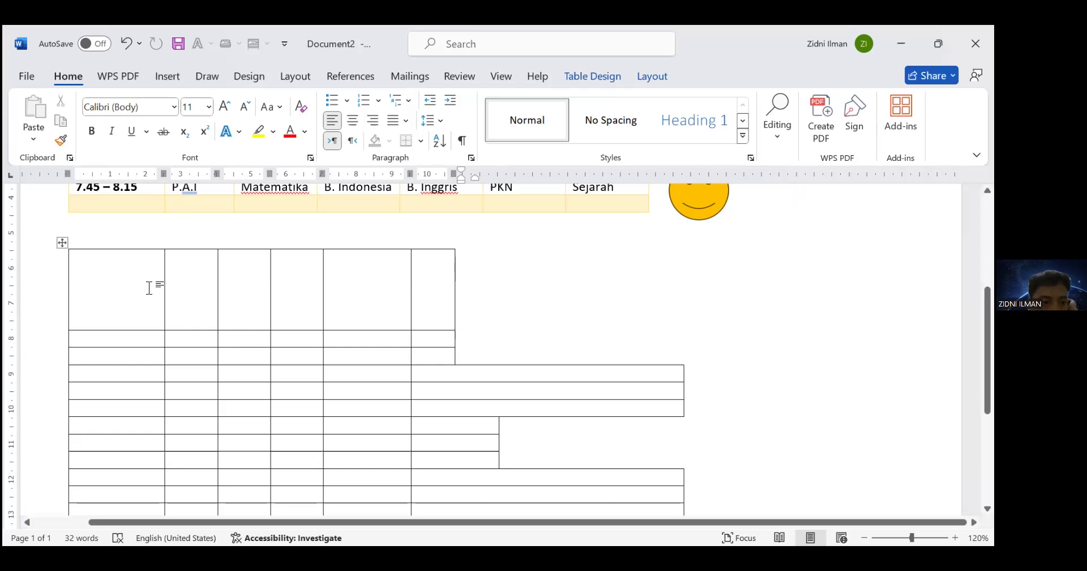
pyautogui.moveTo(111, 284); pyautogui.dragTo(419, 288)
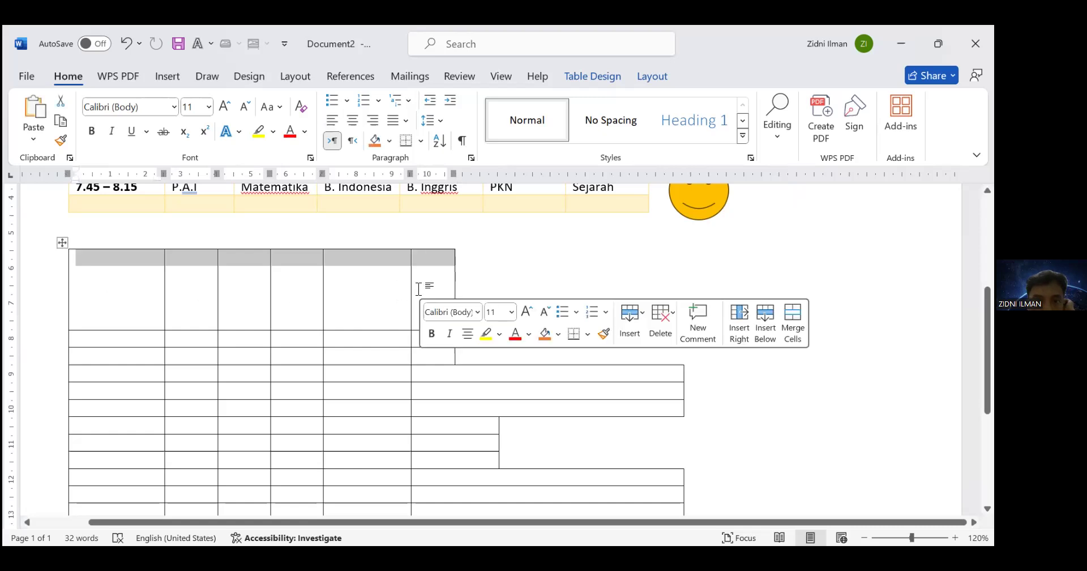
pyautogui.click(594, 81)
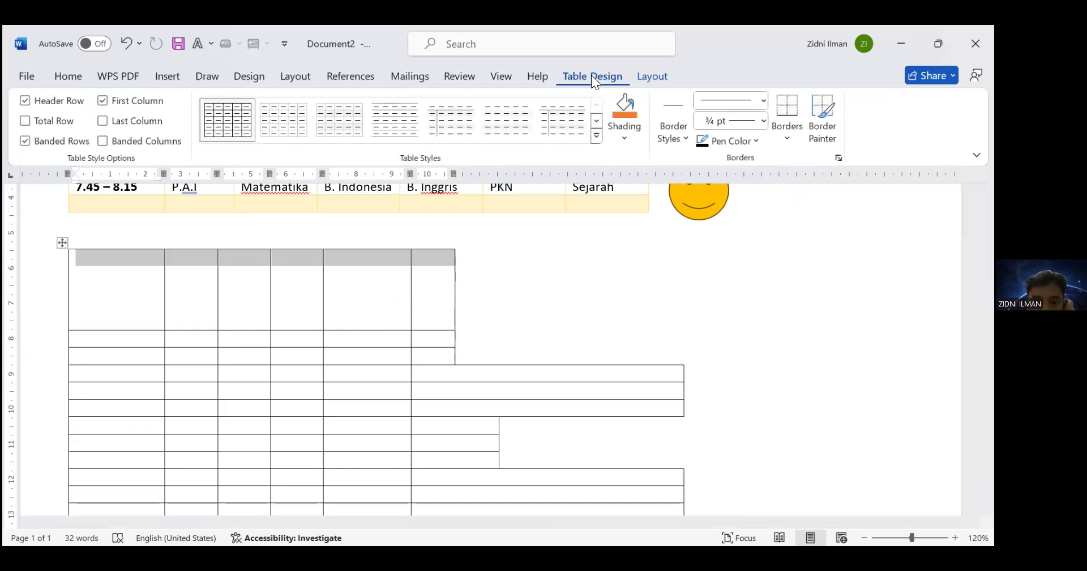
pyautogui.click(629, 133)
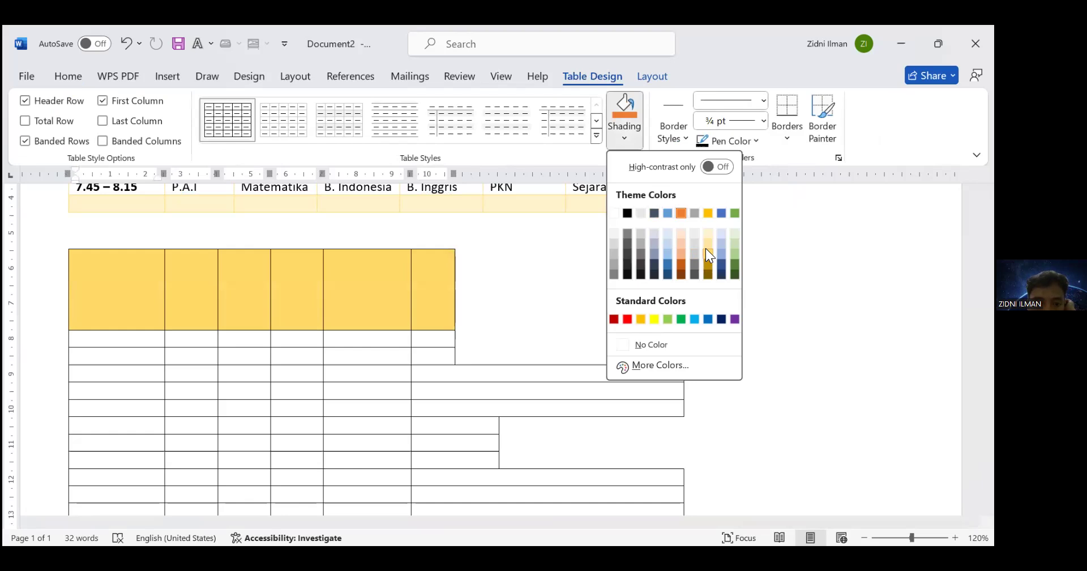
pyautogui.click(707, 249)
pyautogui.click(606, 287)
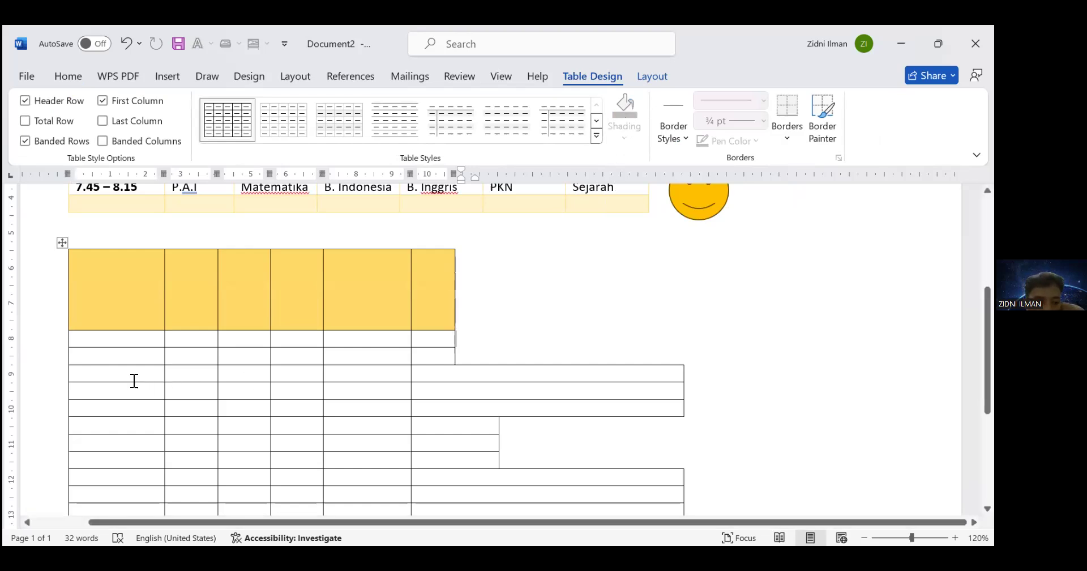
# - Shade the entire fourth row of the new table with a dark blue theme color
pyautogui.moveTo(138, 371); pyautogui.dragTo(454, 374)
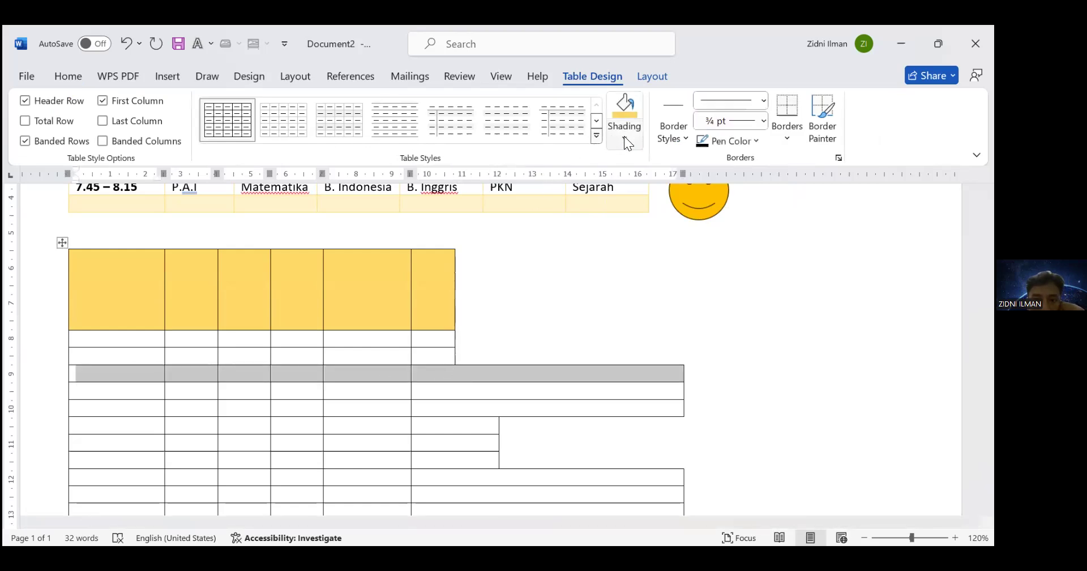
pyautogui.click(624, 136)
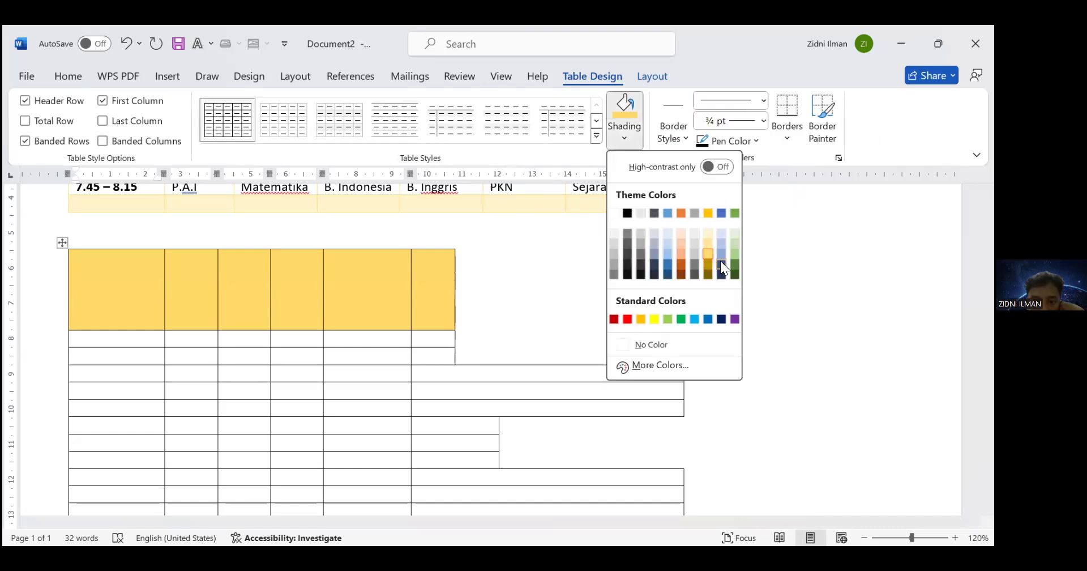
pyautogui.click(721, 264)
pyautogui.click(778, 315)
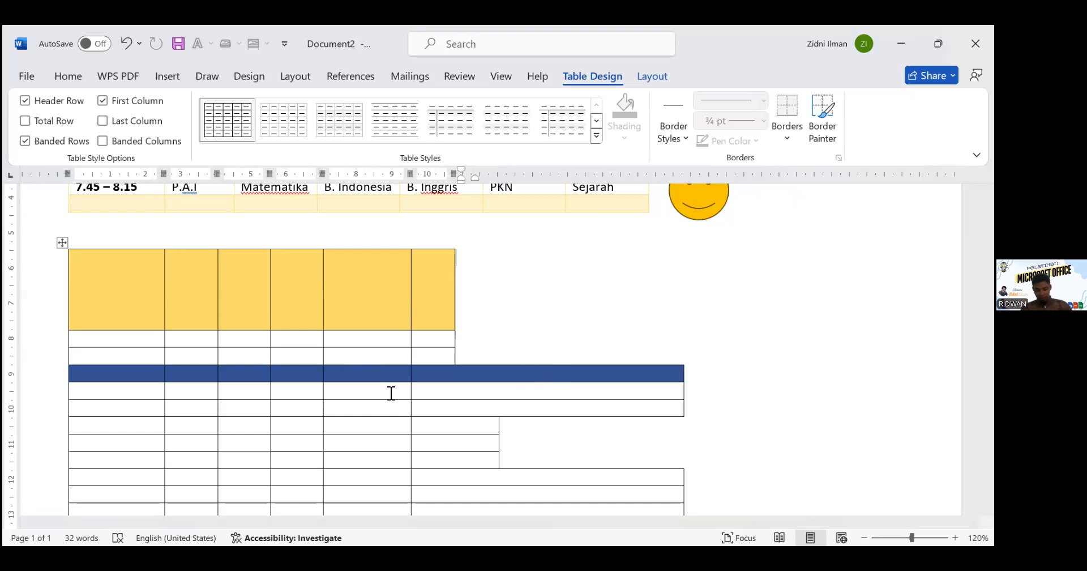
# - Place the insertion point in the empty paragraph below the new table
pyautogui.click(582, 389)
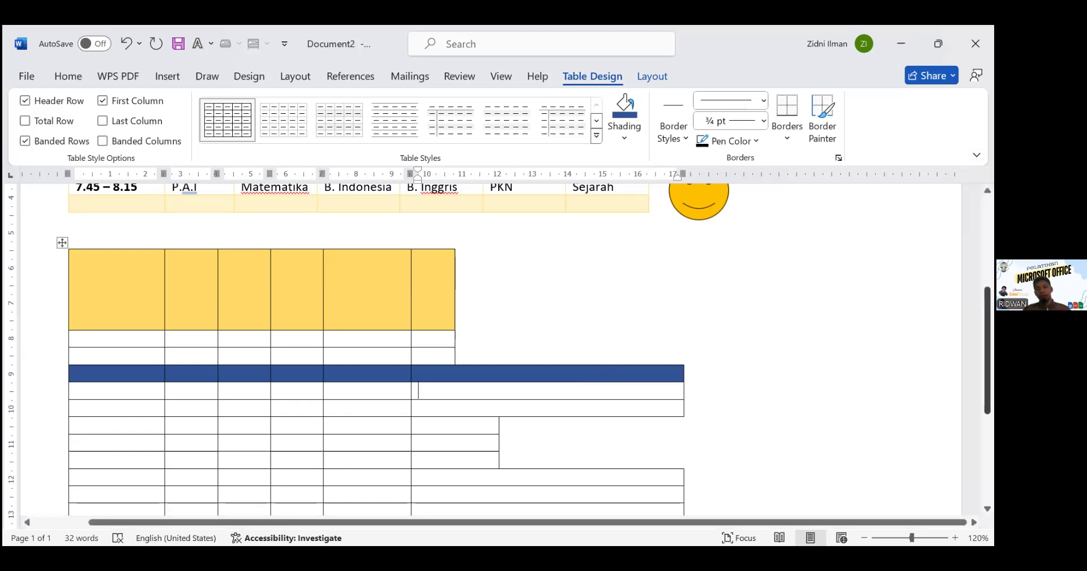
pyautogui.scroll(-5, 490, 339)
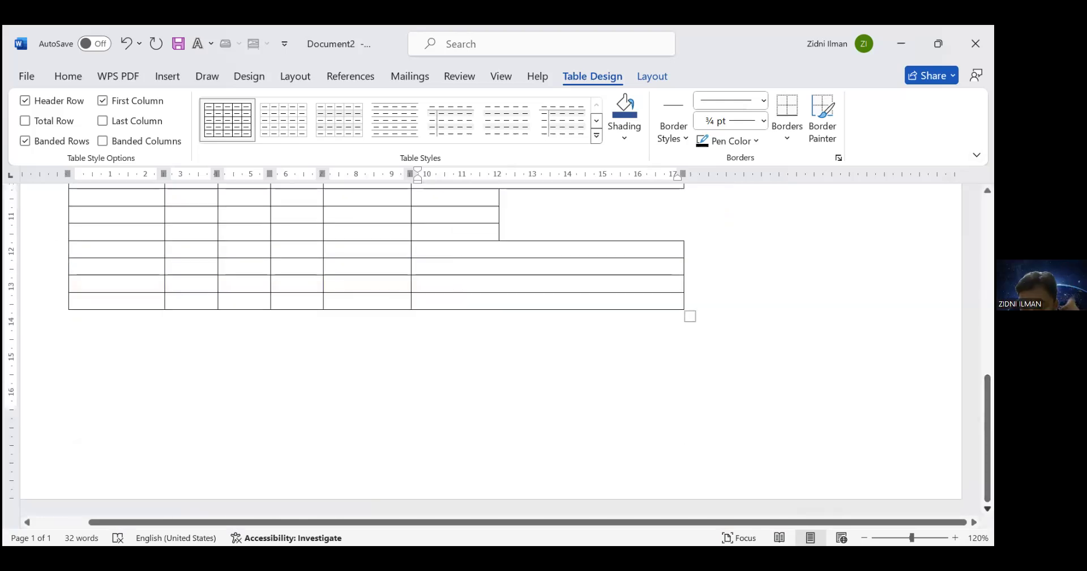
pyautogui.click(413, 339)
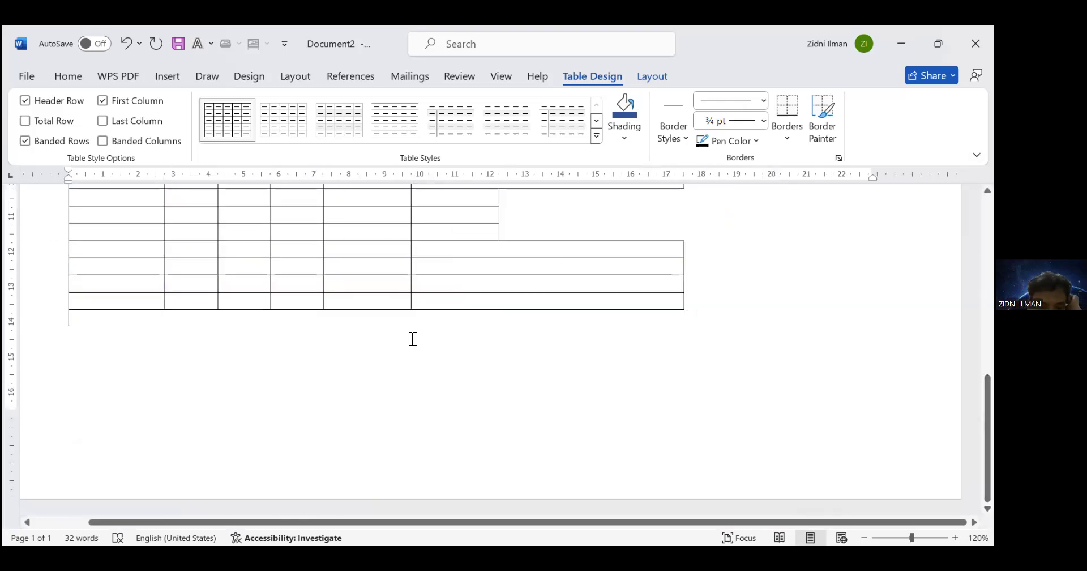
# - Add empty paragraphs below the second table until the insertion point is on a new second page
pyautogui.press('Return')
pyautogui.press('Return')
pyautogui.press('Return')
pyautogui.press('Return')
pyautogui.press('Return')
pyautogui.press('Return')
pyautogui.press('Return')
pyautogui.press('Return')
pyautogui.press('Return')
pyautogui.press('Return')
pyautogui.press('Return')
pyautogui.press('Return')
pyautogui.press('Return')
pyautogui.press('Return')
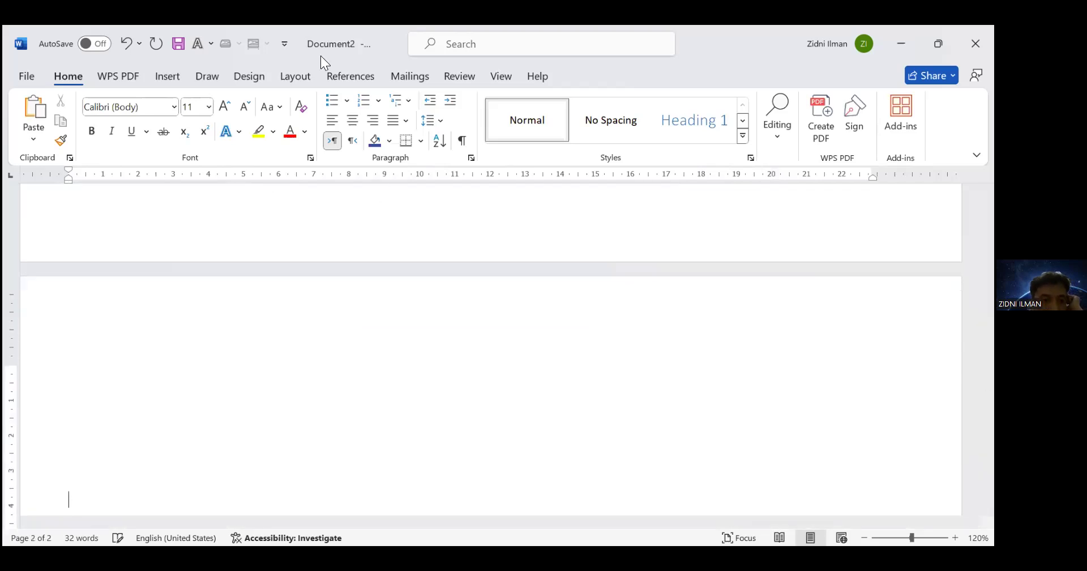
# - Draw a flowchart Document shape about 14.9 cm wide on the second page and stretch its height to about 15.8 cm
pyautogui.click(174, 77)
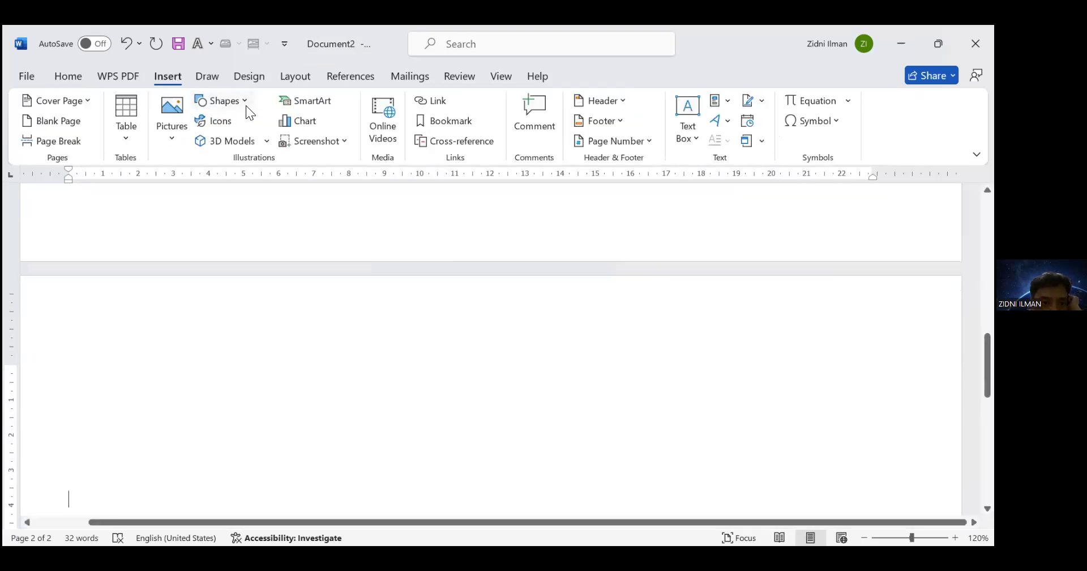
pyautogui.click(247, 106)
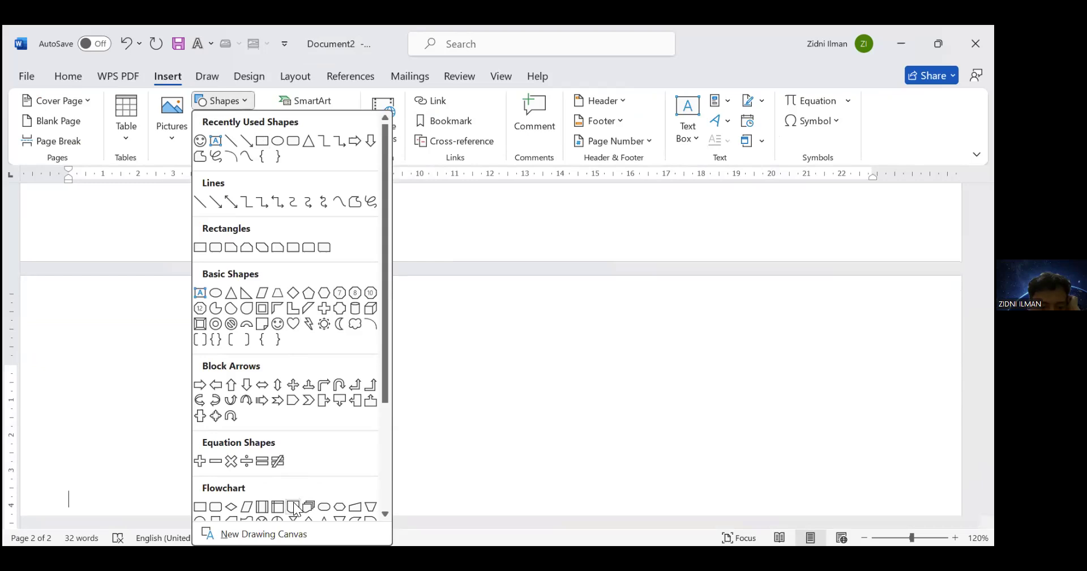
pyautogui.click(295, 510)
pyautogui.moveTo(210, 348); pyautogui.dragTo(736, 515)
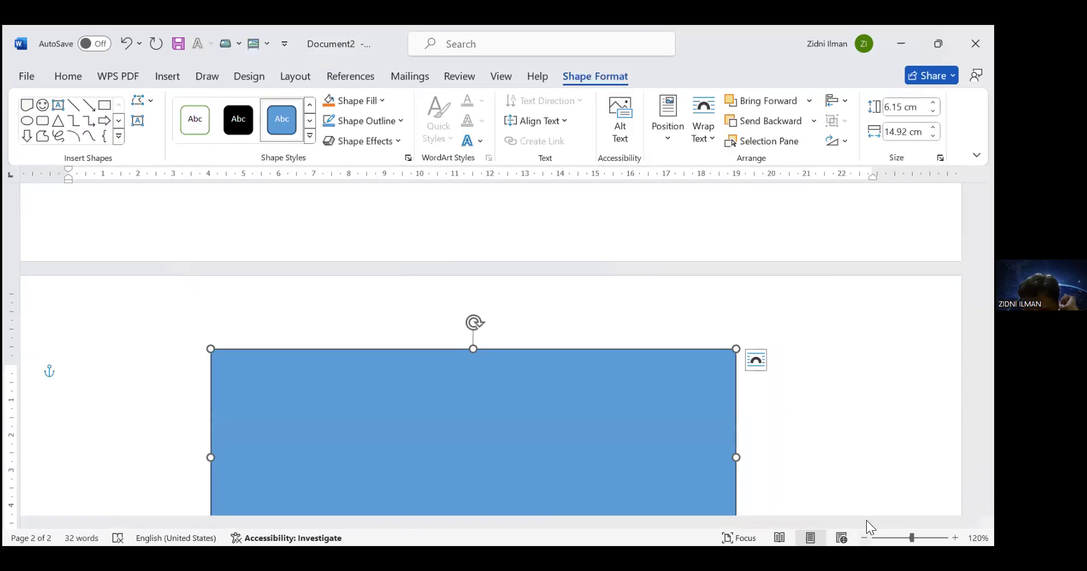
pyautogui.scroll(-2, 866, 520)
pyautogui.scroll(-7, 866, 520)
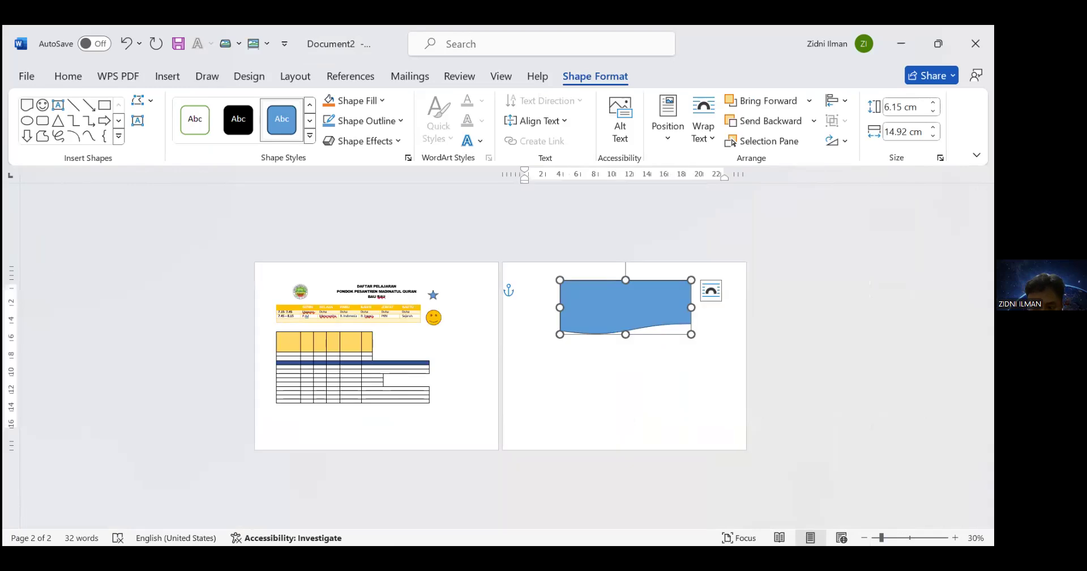
pyautogui.moveTo(626, 334); pyautogui.dragTo(628, 418)
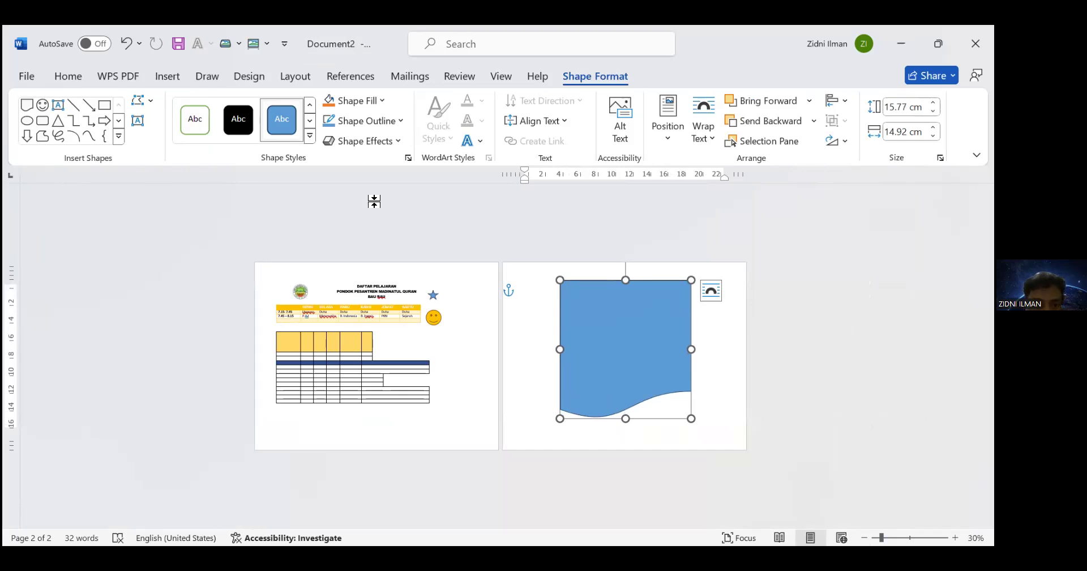
# - Enable text entry inside the Document shape with Add Text, leaving its blue style in place
pyautogui.click(310, 138)
pyautogui.rightClick(365, 210)
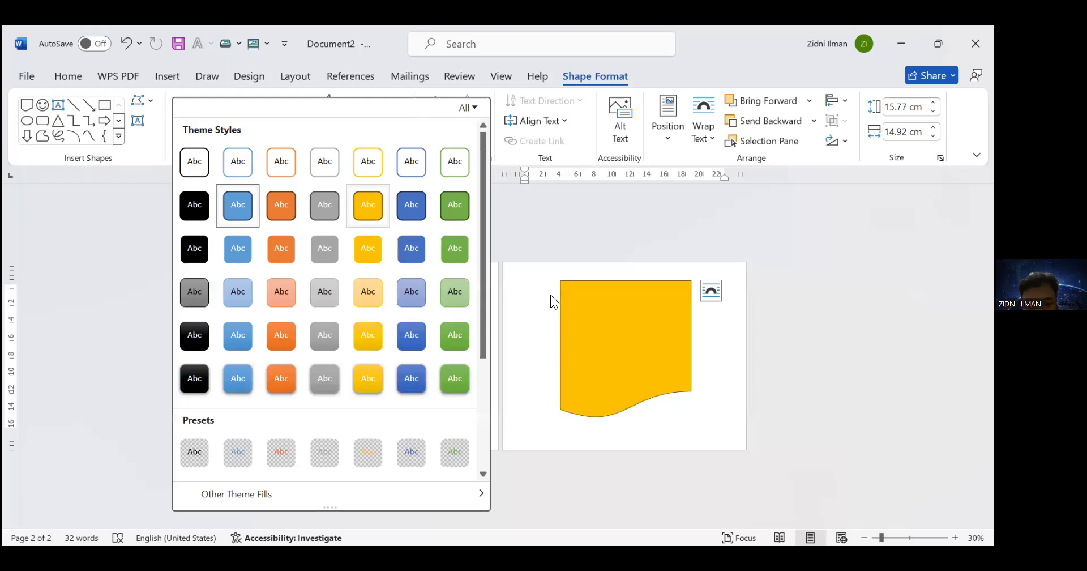
pyautogui.rightClick(600, 321)
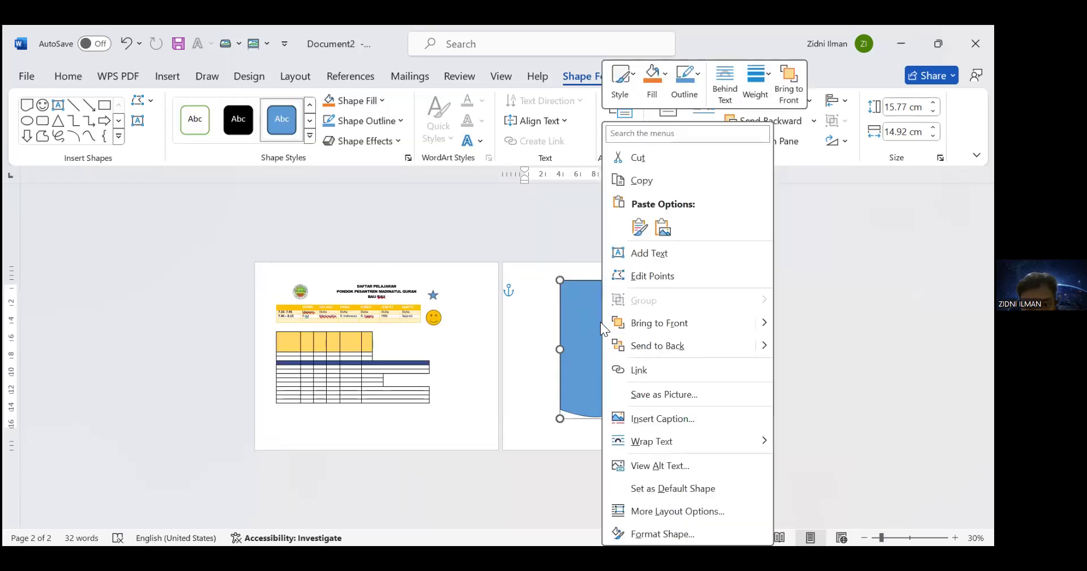
pyautogui.click(647, 256)
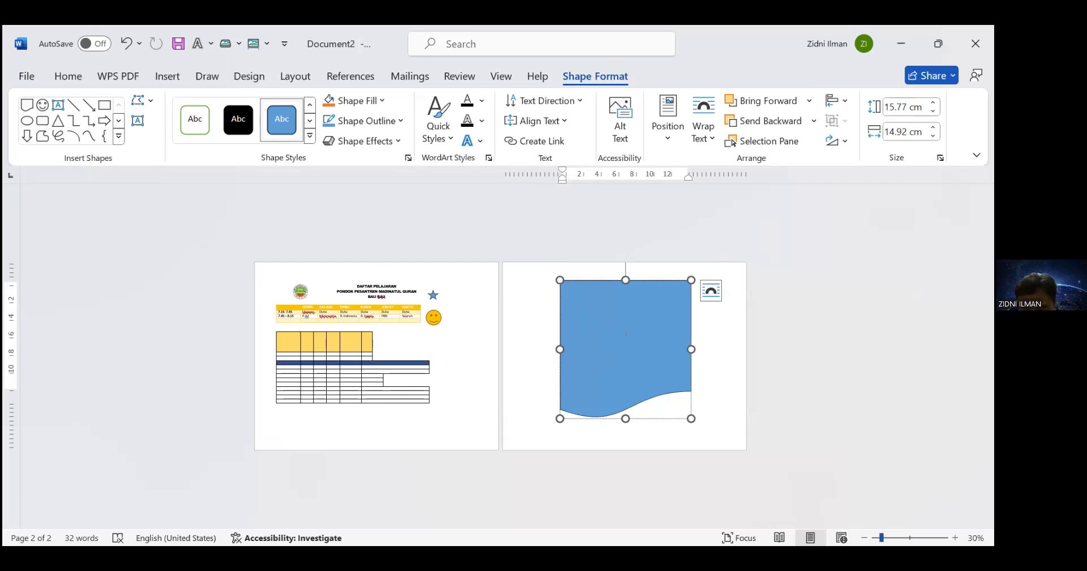
# - Place the insertion point inside the blue Document shape on the second page
pyautogui.scroll(10, 626, 334)
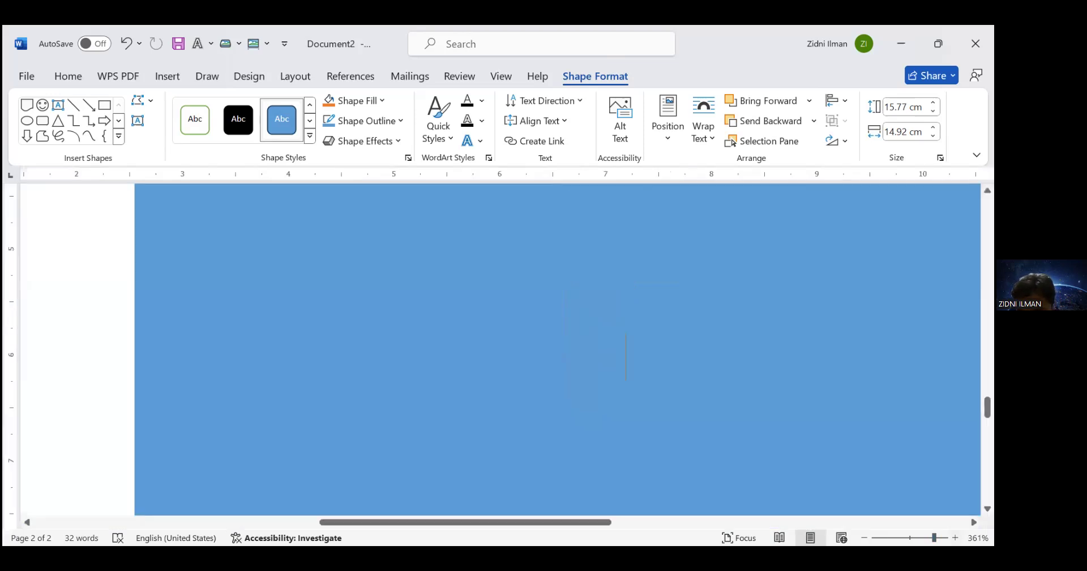
pyautogui.scroll(-15, 626, 334)
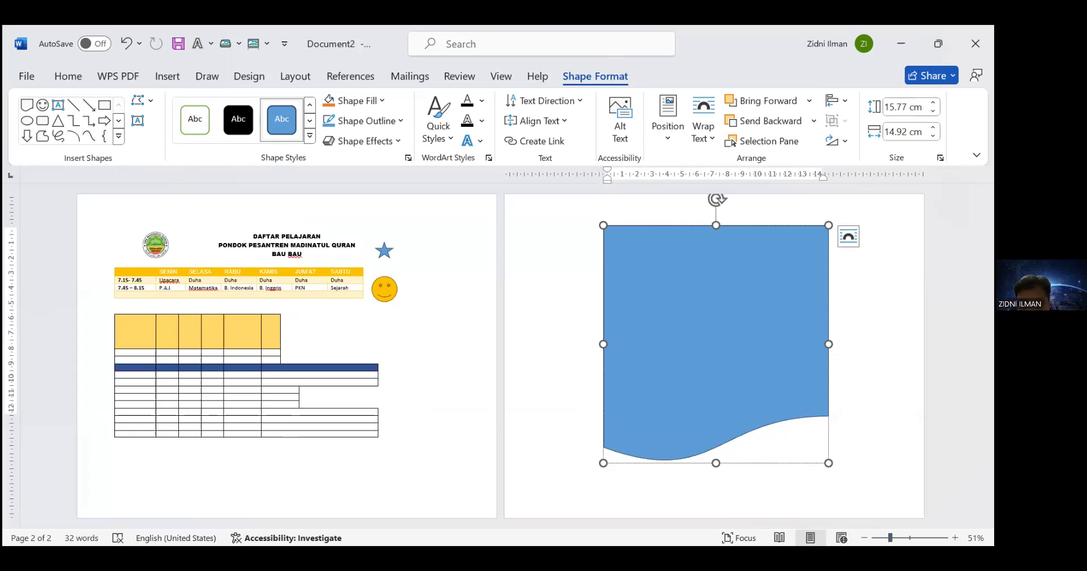
pyautogui.rightClick(958, 348)
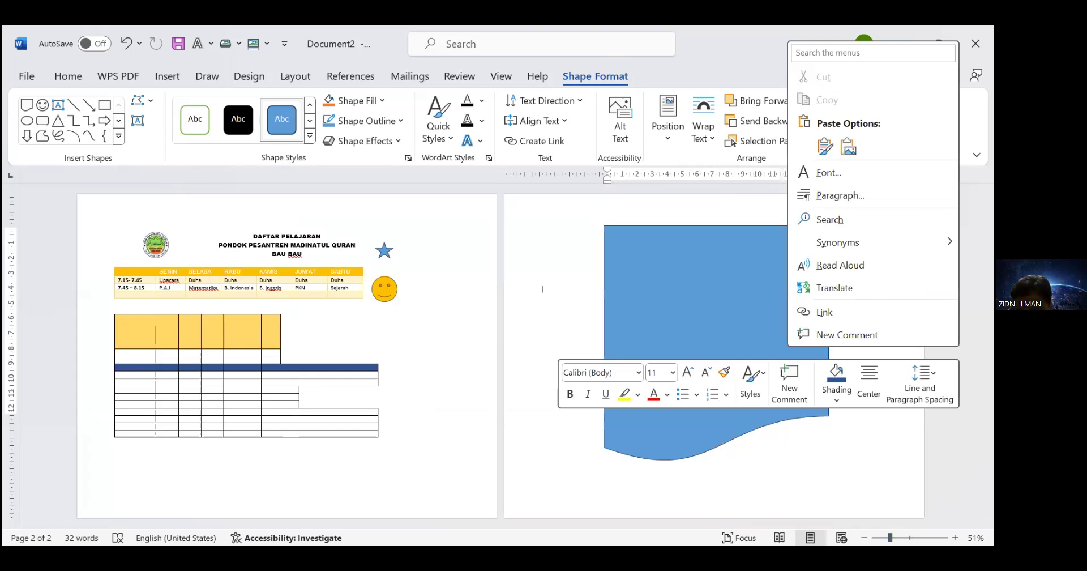
pyautogui.scroll(3, 542, 289)
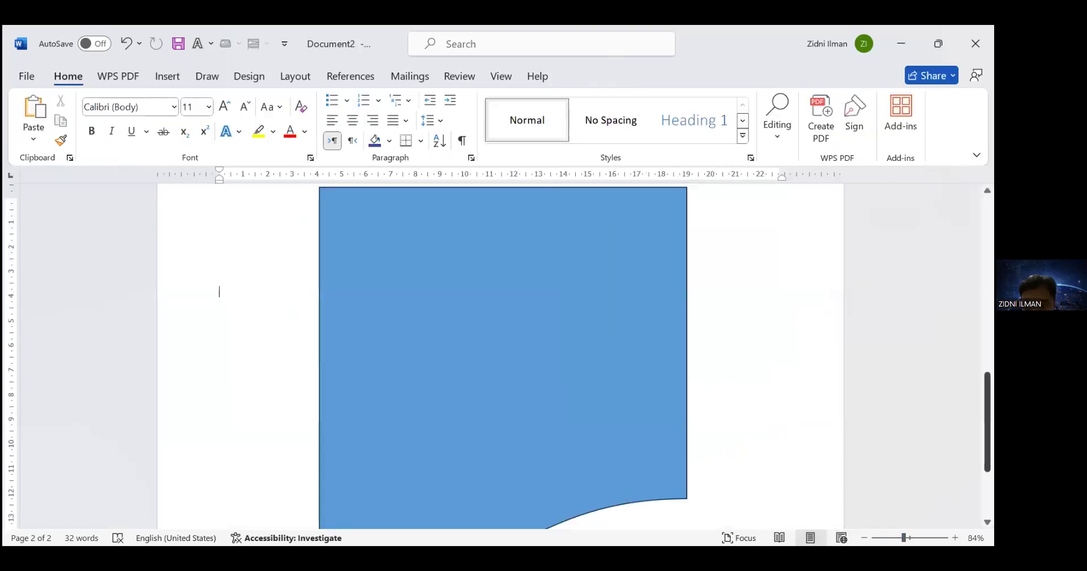
pyautogui.moveTo(987, 422)
pyautogui.mouseDown()
pyautogui.moveTo(988, 411)
pyautogui.moveTo(987, 454)
pyautogui.moveTo(987, 408)
pyautogui.moveTo(988, 418)
pyautogui.mouseUp()
pyautogui.click(865, 537)
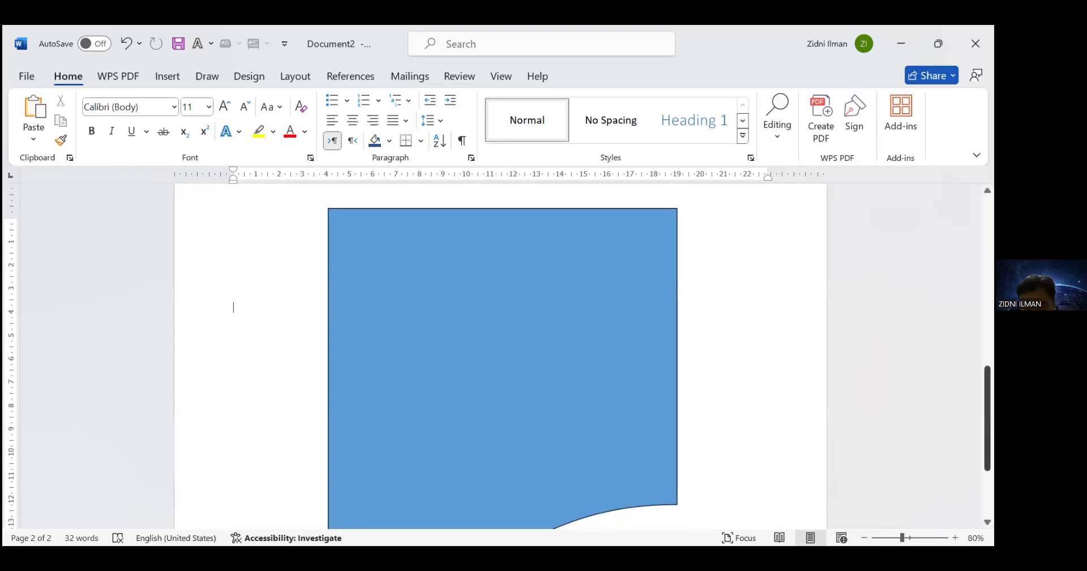
pyautogui.moveTo(987, 418)
pyautogui.mouseDown()
pyautogui.moveTo(987, 437)
pyautogui.moveTo(987, 421)
pyautogui.mouseUp()
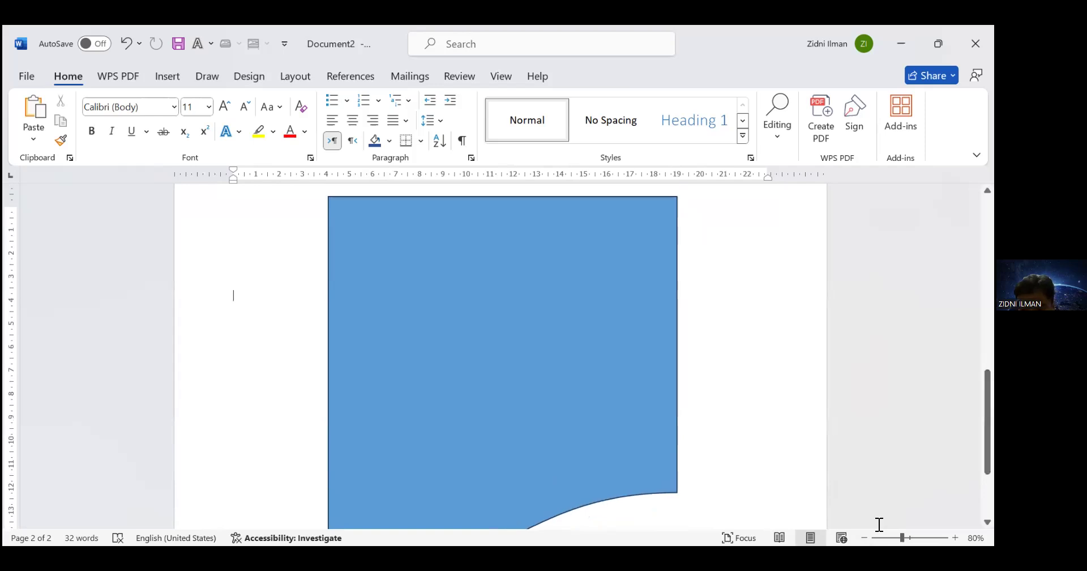
pyautogui.click(865, 537)
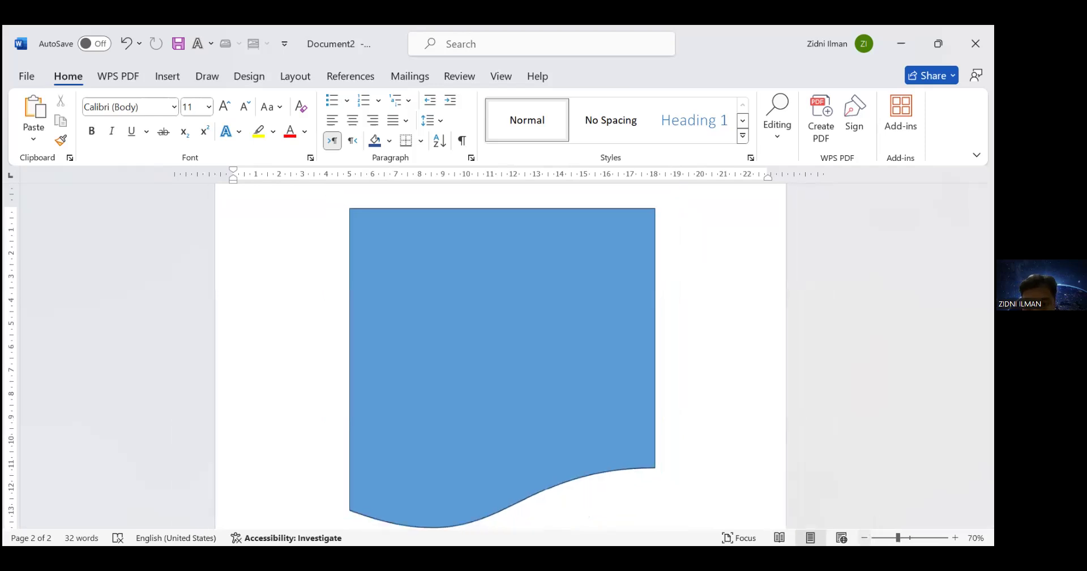
pyautogui.moveTo(987, 423); pyautogui.dragTo(988, 426)
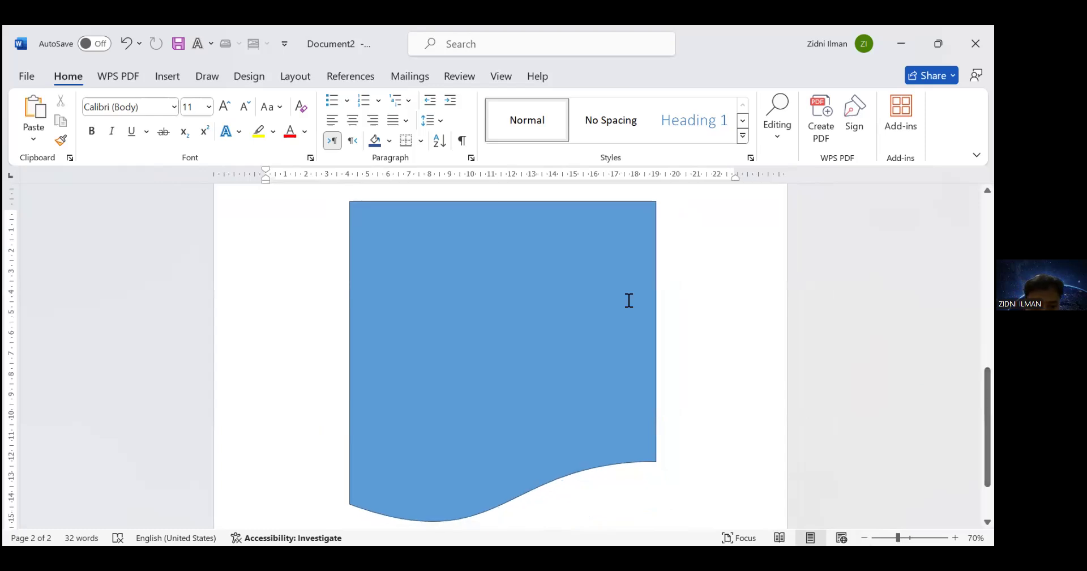
pyautogui.click(451, 264)
pyautogui.rightClick(456, 242)
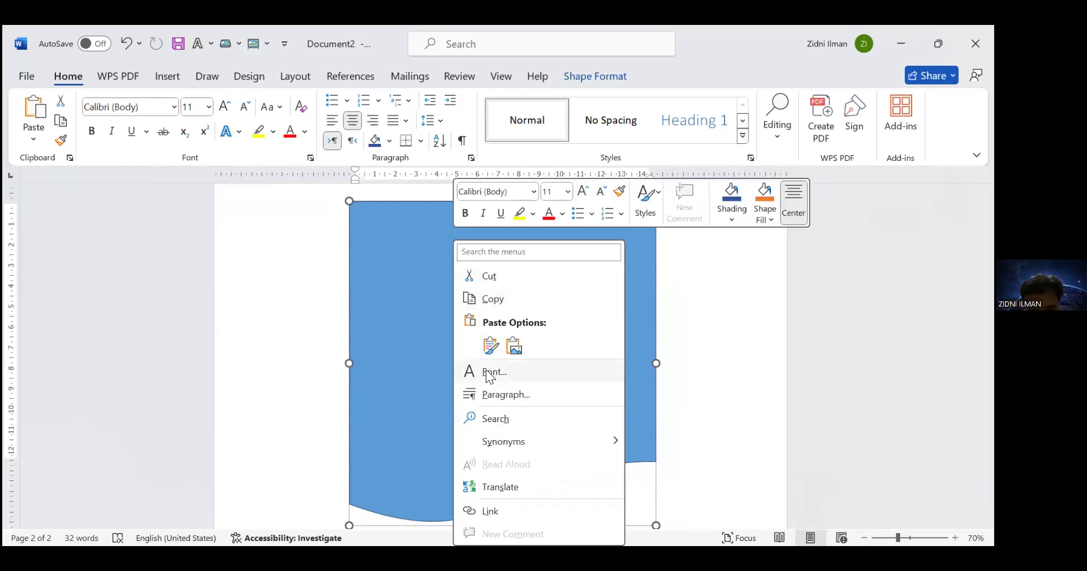
pyautogui.click(486, 369)
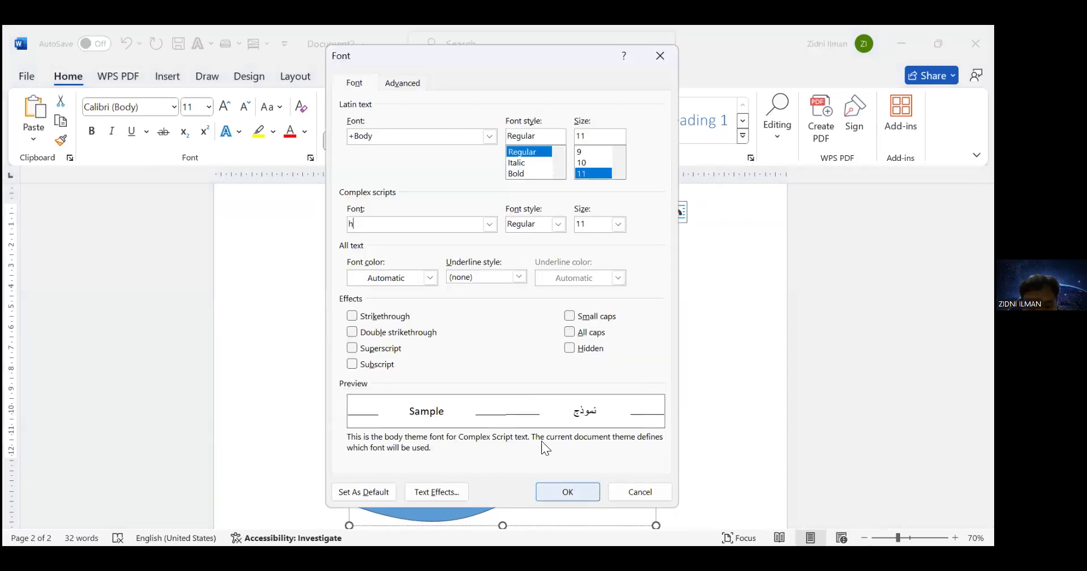
pyautogui.press('Return')
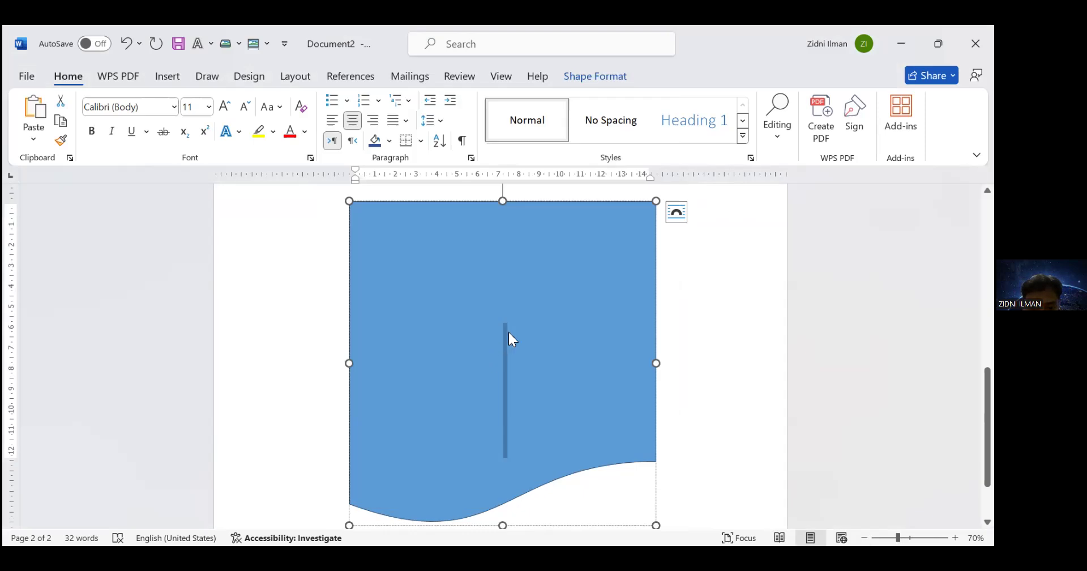
pyautogui.moveTo(508, 332)
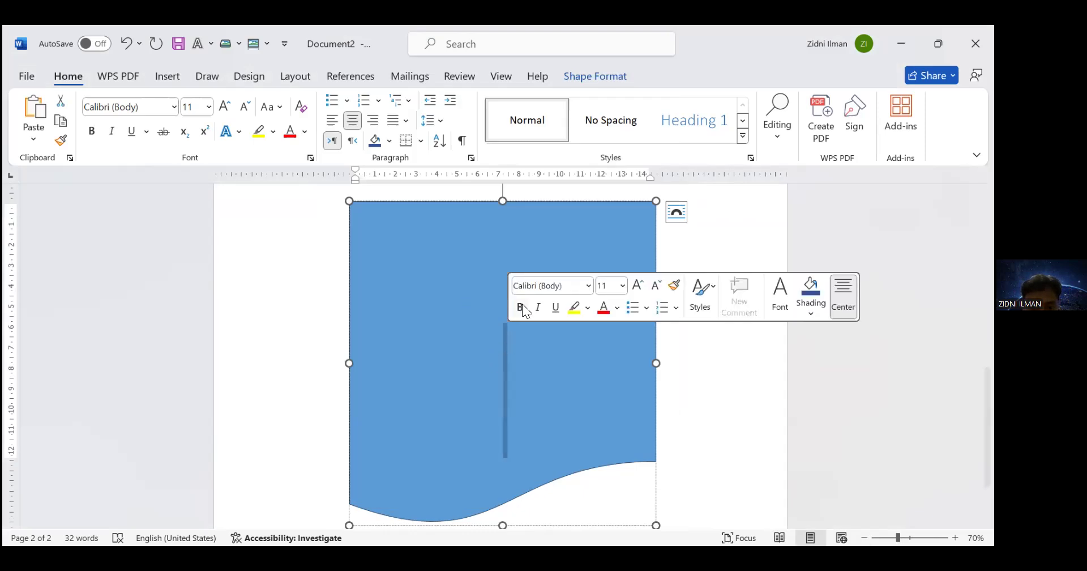
pyautogui.write('h')
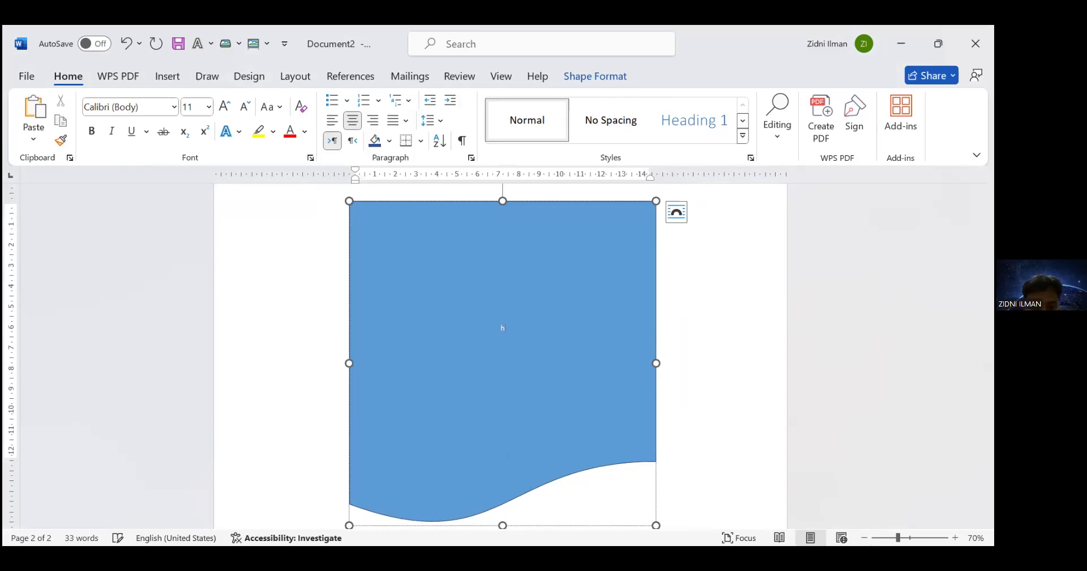
pyautogui.press('BackSpace')
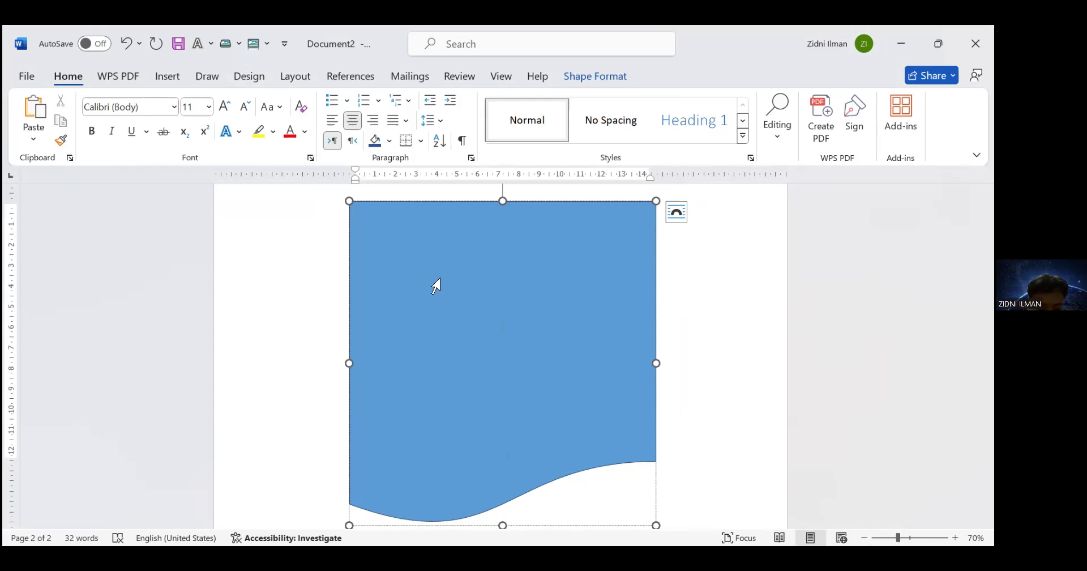
# - Enter the heading "HADITS TENTANG NIAT" in the shape and format it bold at 24 pt
pyautogui.write('HADIT')
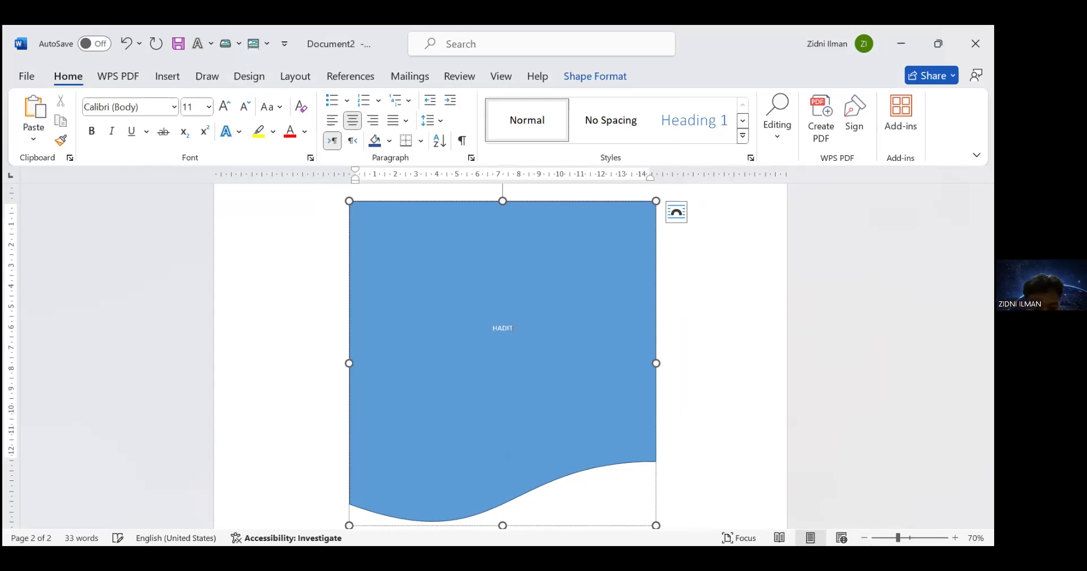
pyautogui.write('S TENTANG')
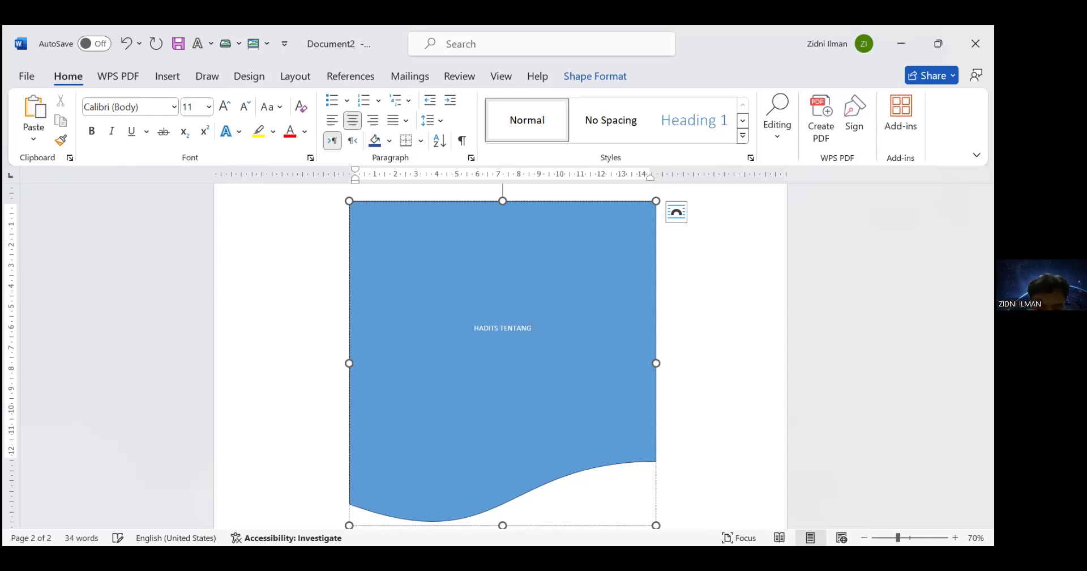
pyautogui.write(' NIAT')
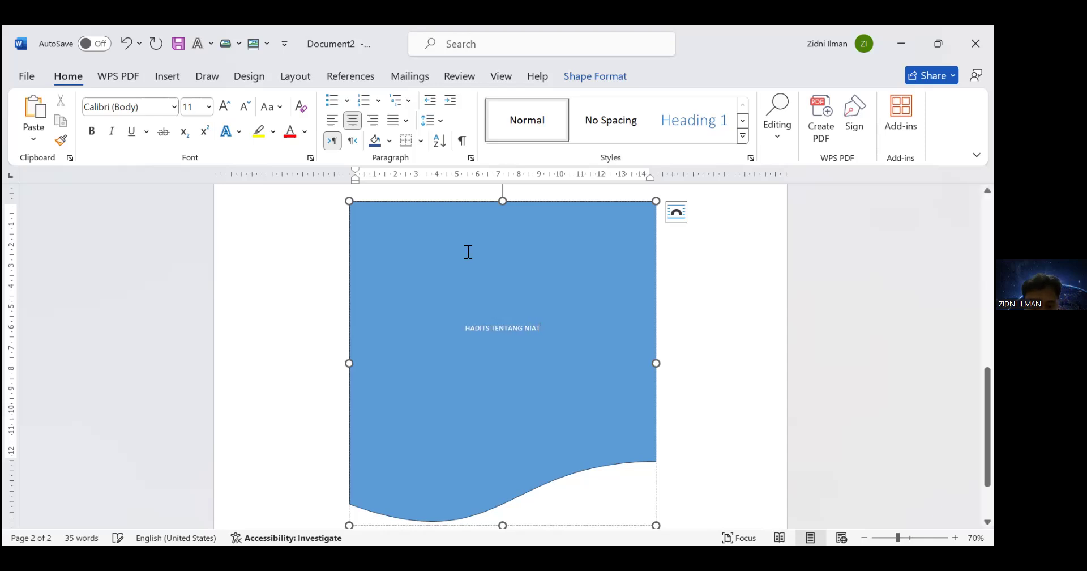
pyautogui.moveTo(524, 326); pyautogui.dragTo(465, 322)
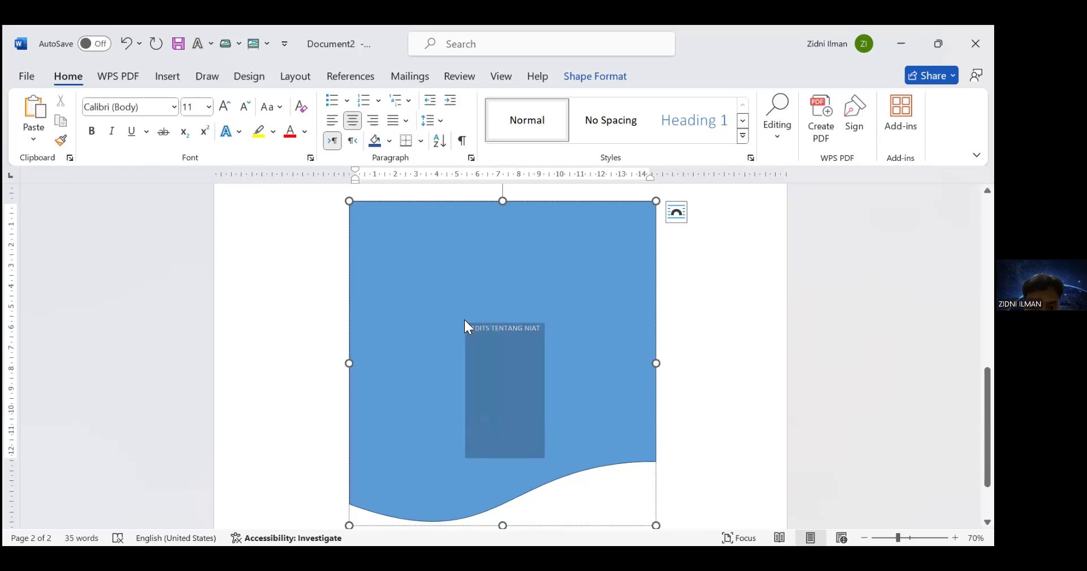
pyautogui.click(97, 127)
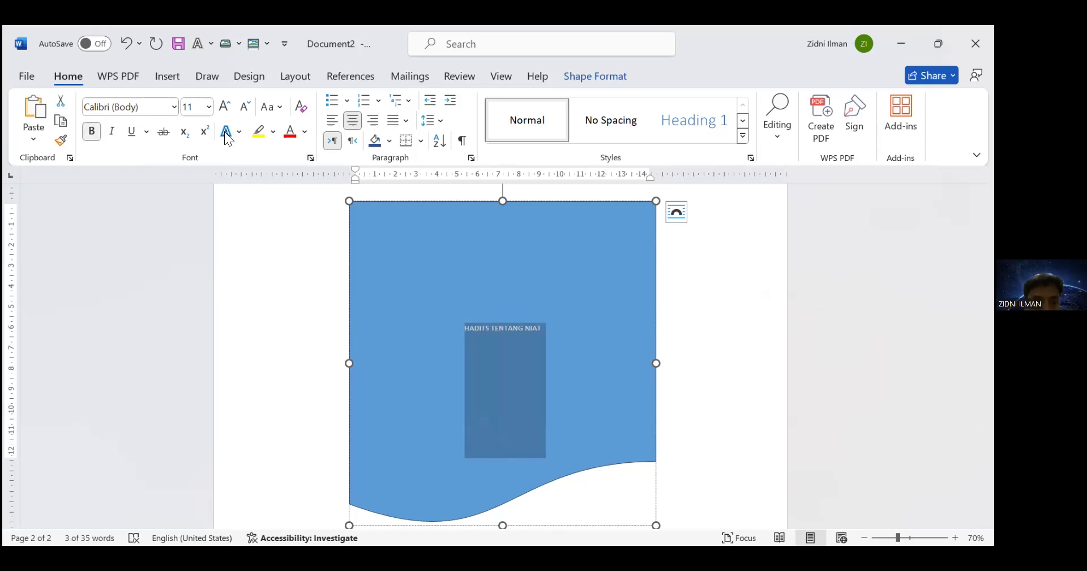
pyautogui.click(210, 106)
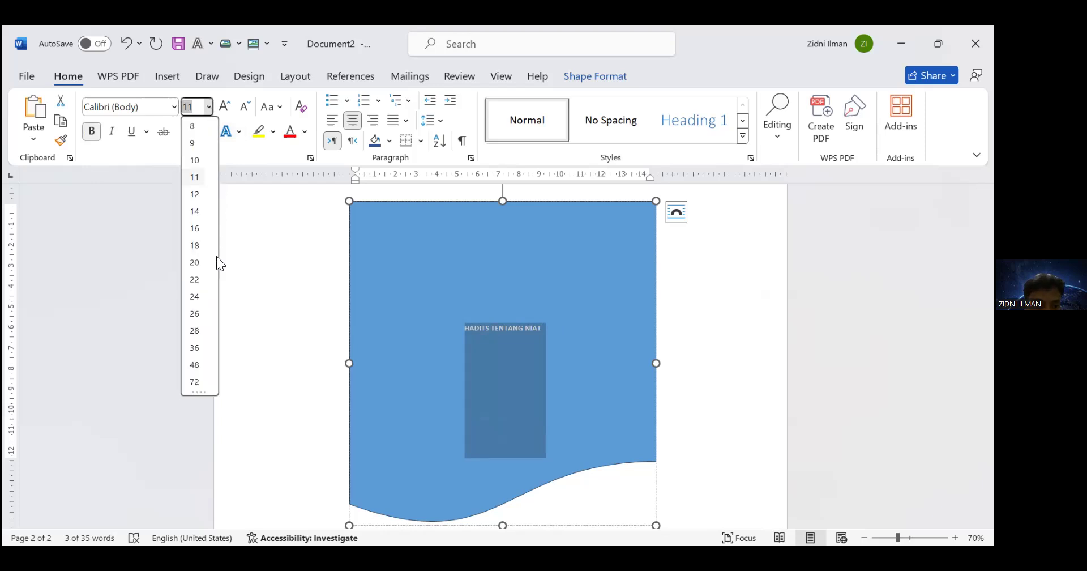
pyautogui.click(203, 294)
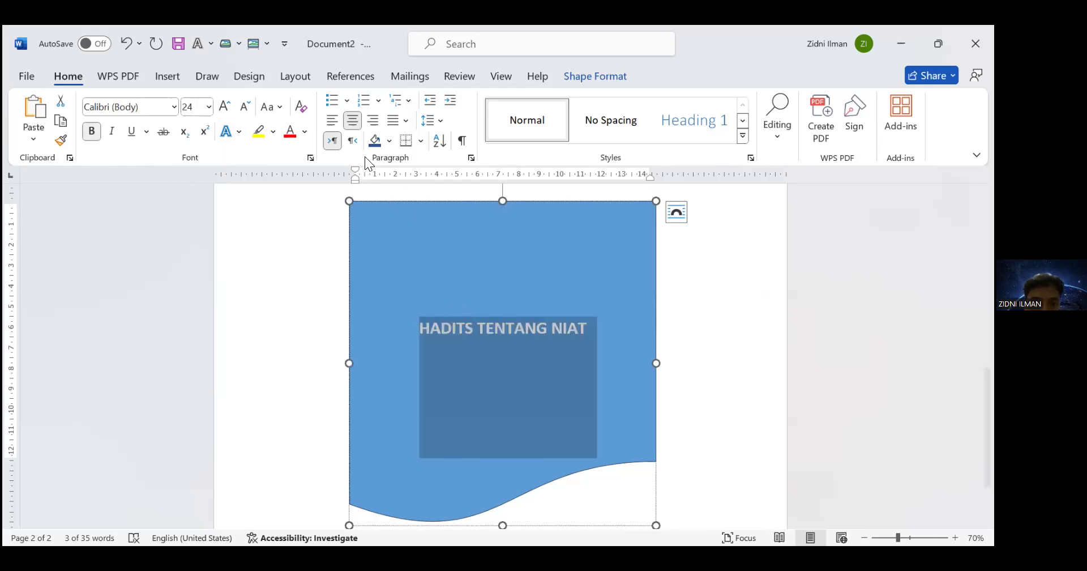
# - Add the sentence "Setiap perbuatan tergantung kepada niatnya" below the heading in the blue shape, leaving one blank line between them
pyautogui.click(525, 331)
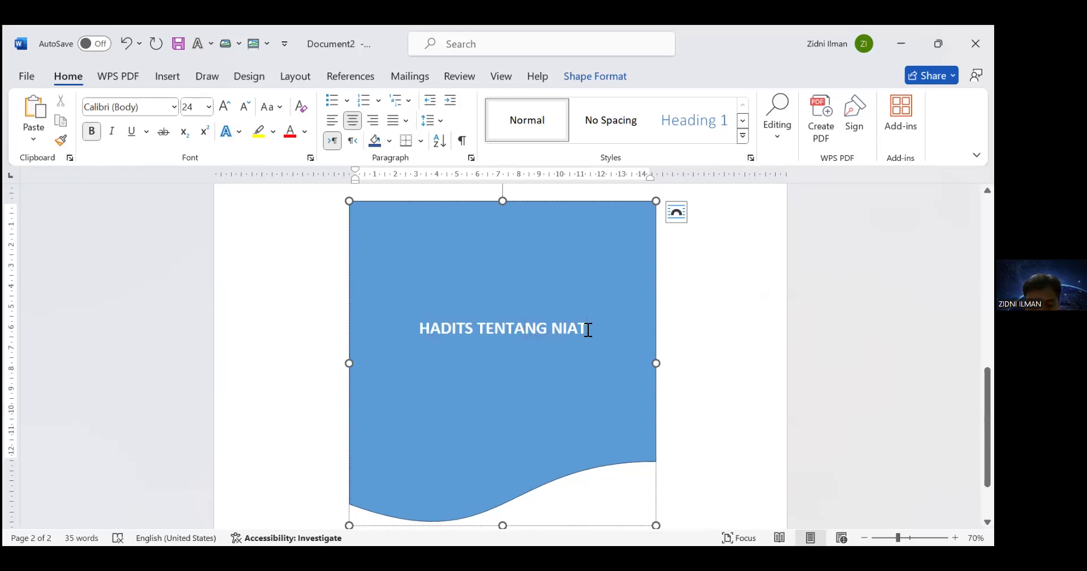
pyautogui.press('Return')
pyautogui.press('Return')
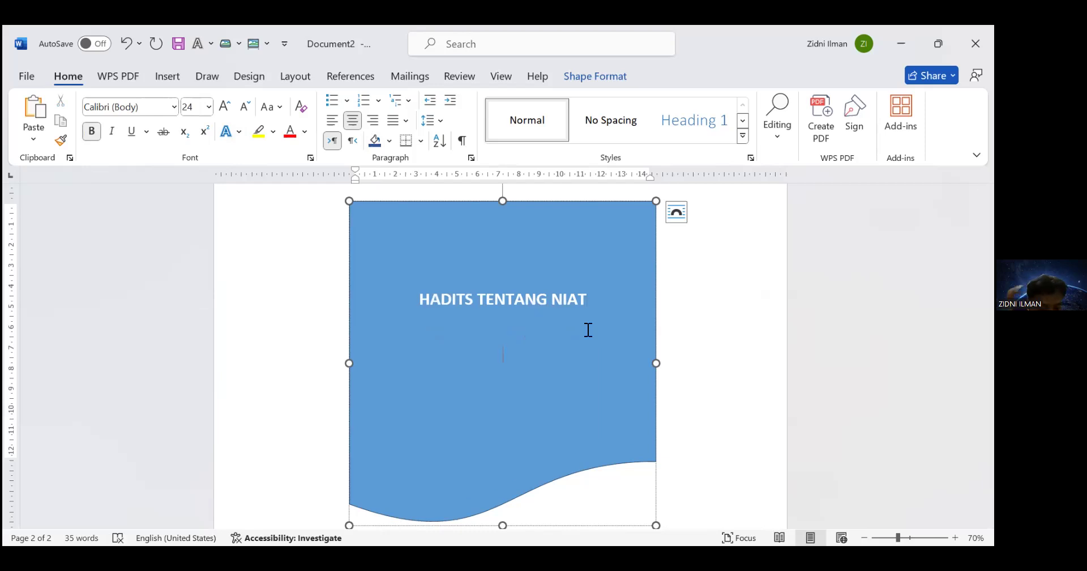
pyautogui.write('Se')
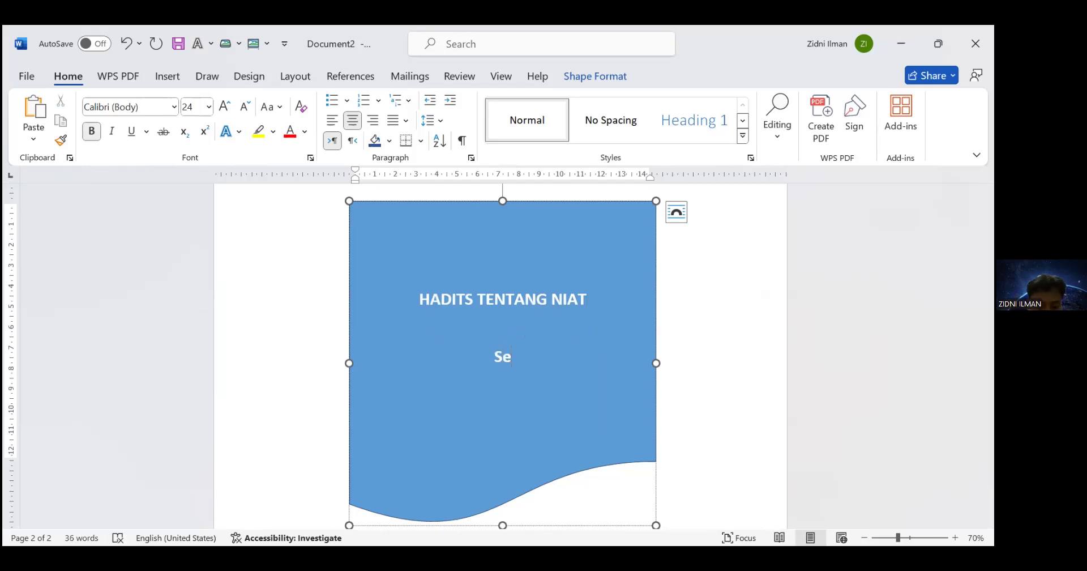
pyautogui.write('tiap perbuatan ')
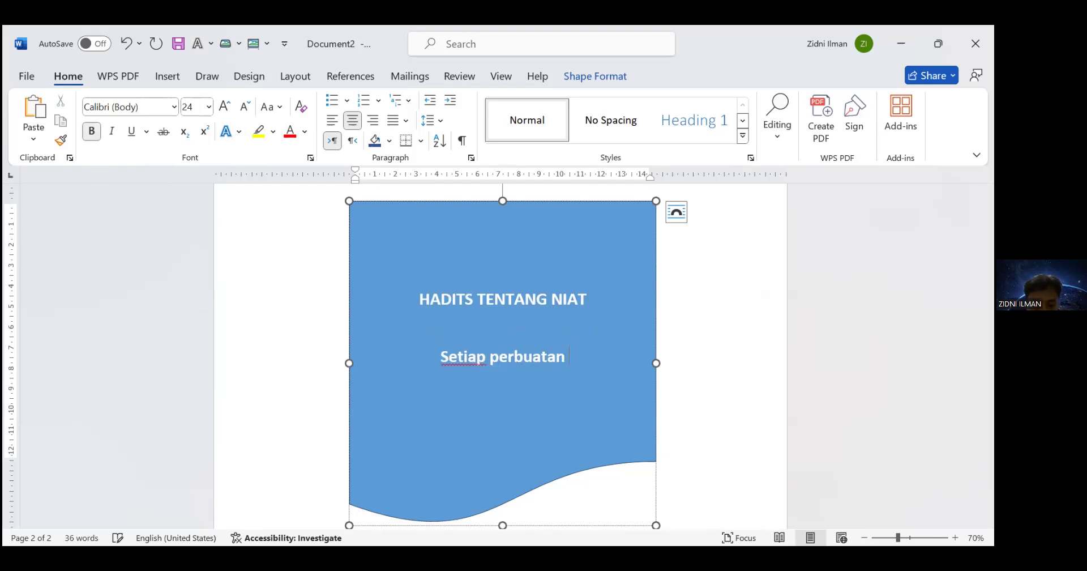
pyautogui.write('tergantun')
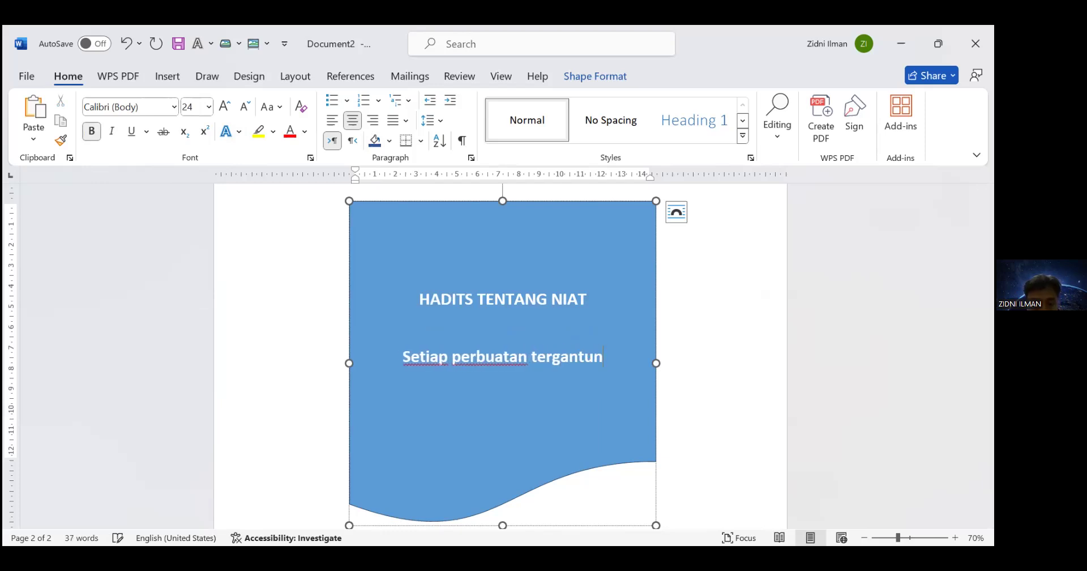
pyautogui.write('g kepada nia')
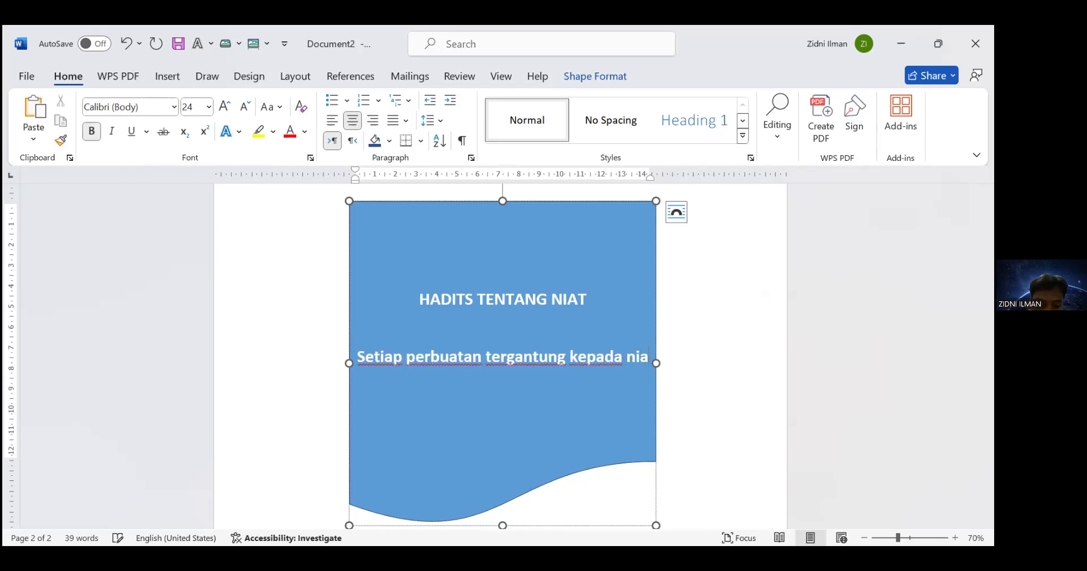
pyautogui.write('tnya')
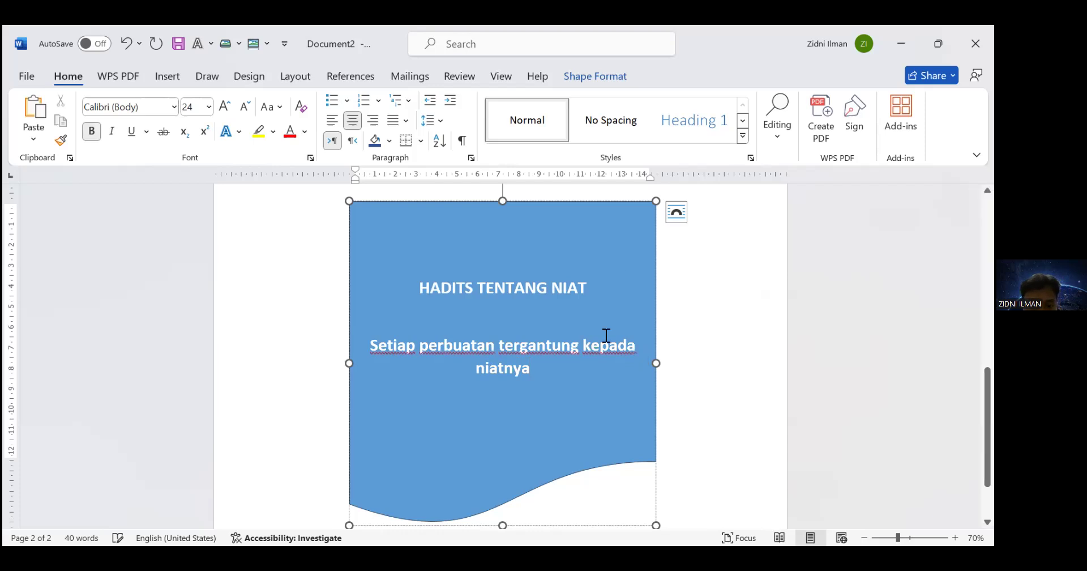
# - Format the hadith sentence below the heading in Brush Script MT at 48 pt
pyautogui.moveTo(535, 370); pyautogui.dragTo(375, 342)
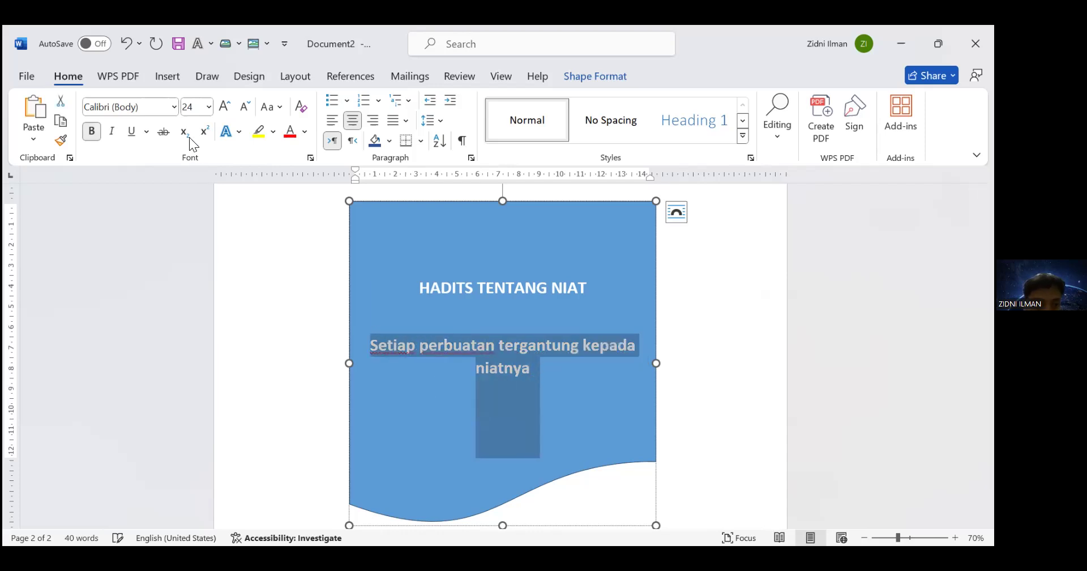
pyautogui.click(172, 107)
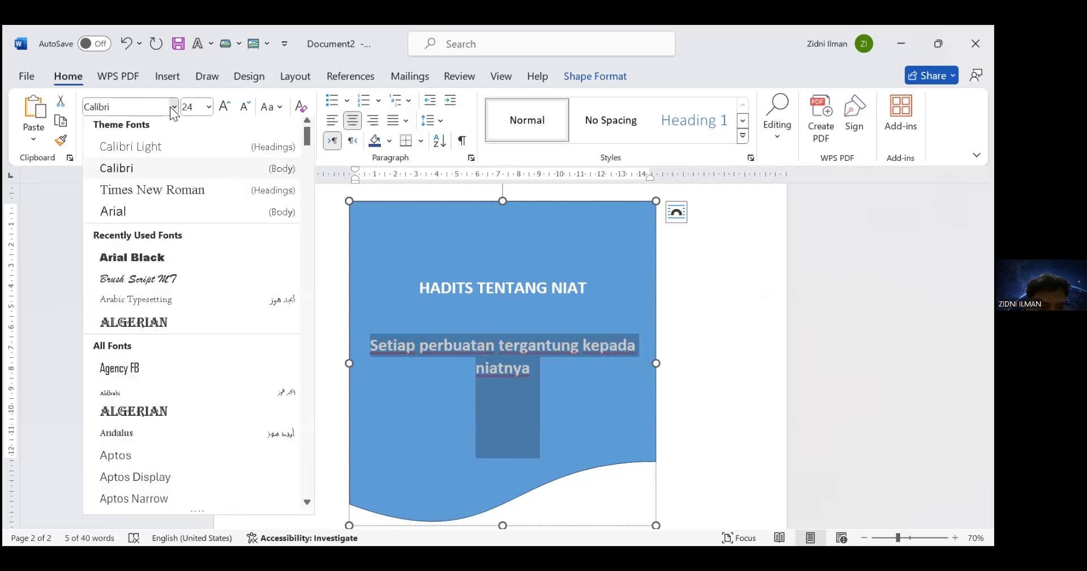
pyautogui.click(151, 281)
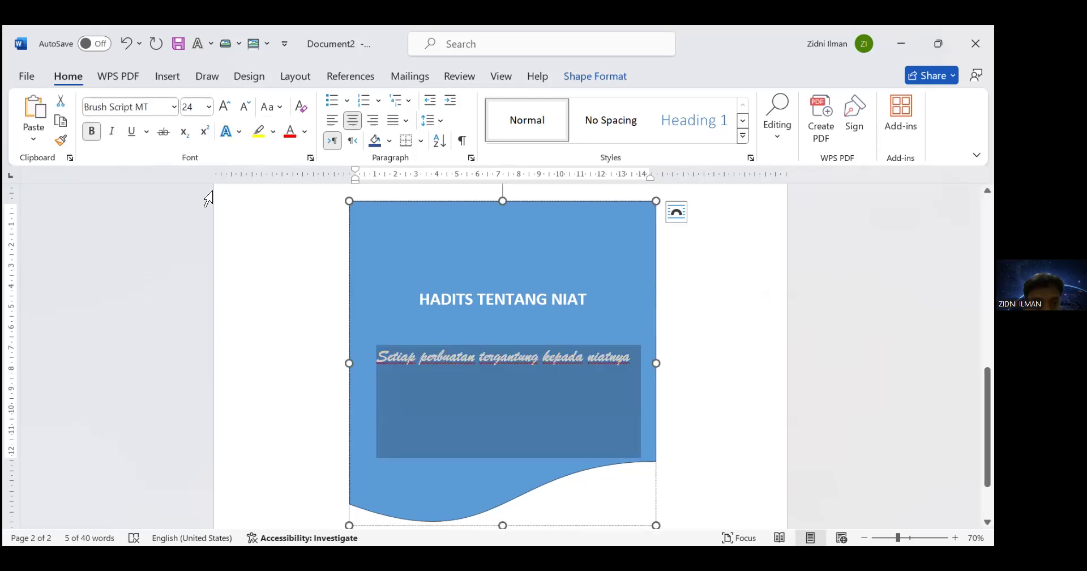
pyautogui.click(209, 106)
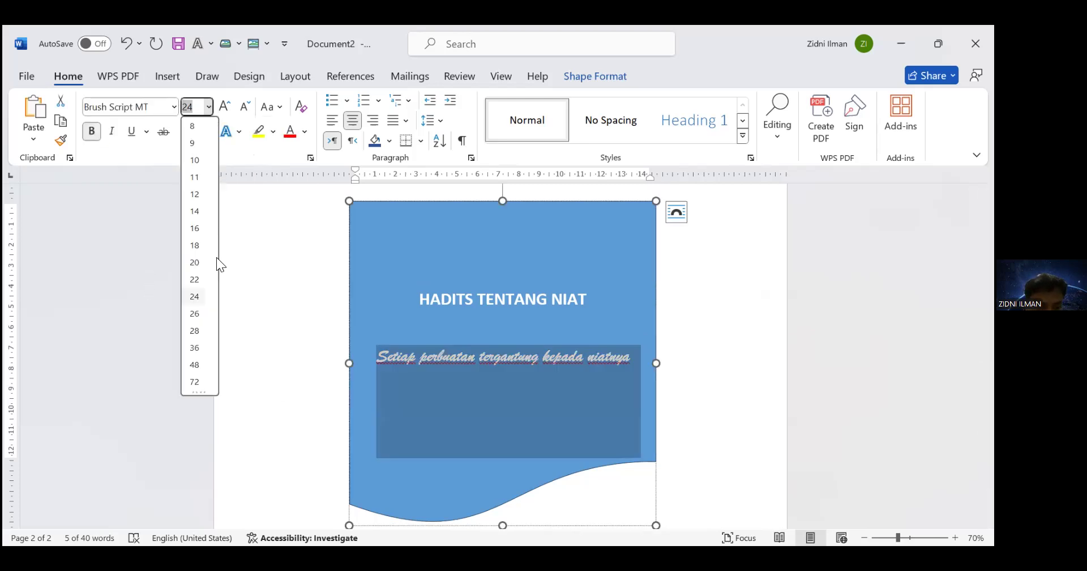
pyautogui.click(195, 358)
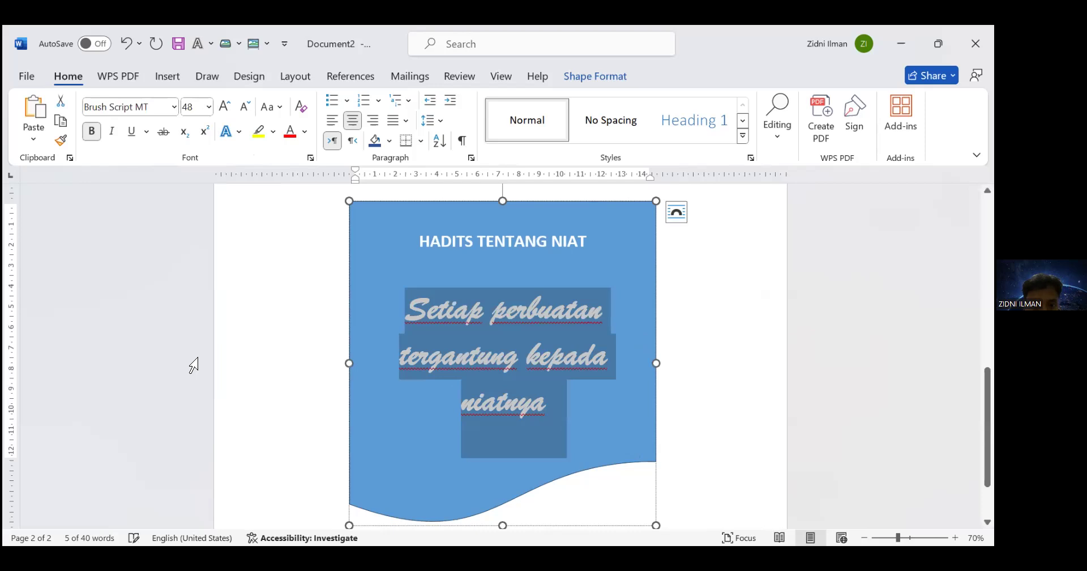
# - Color the hadith sentence in the blue shape orange
pyautogui.click(307, 131)
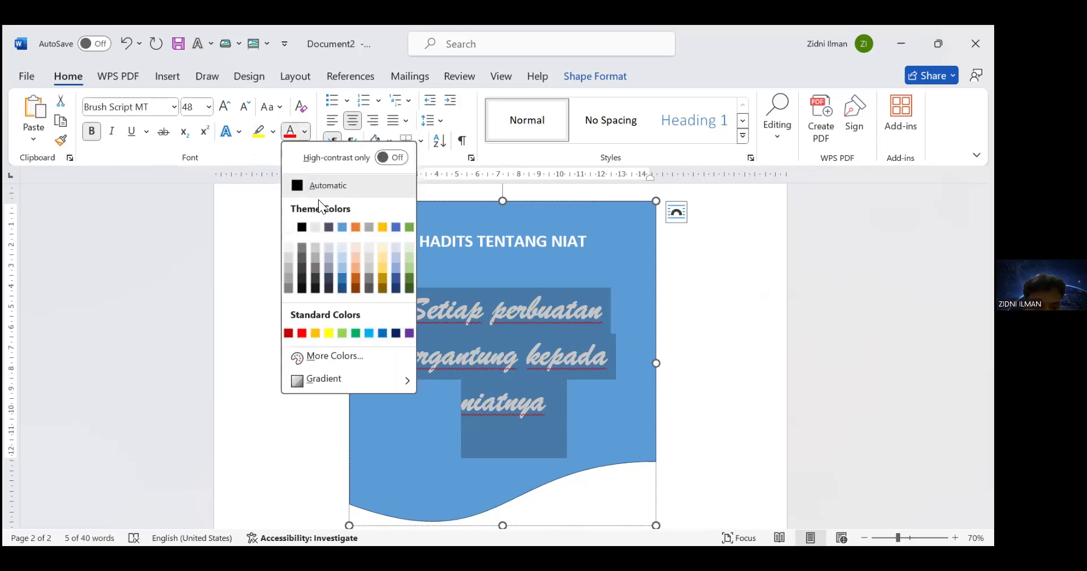
pyautogui.click(316, 334)
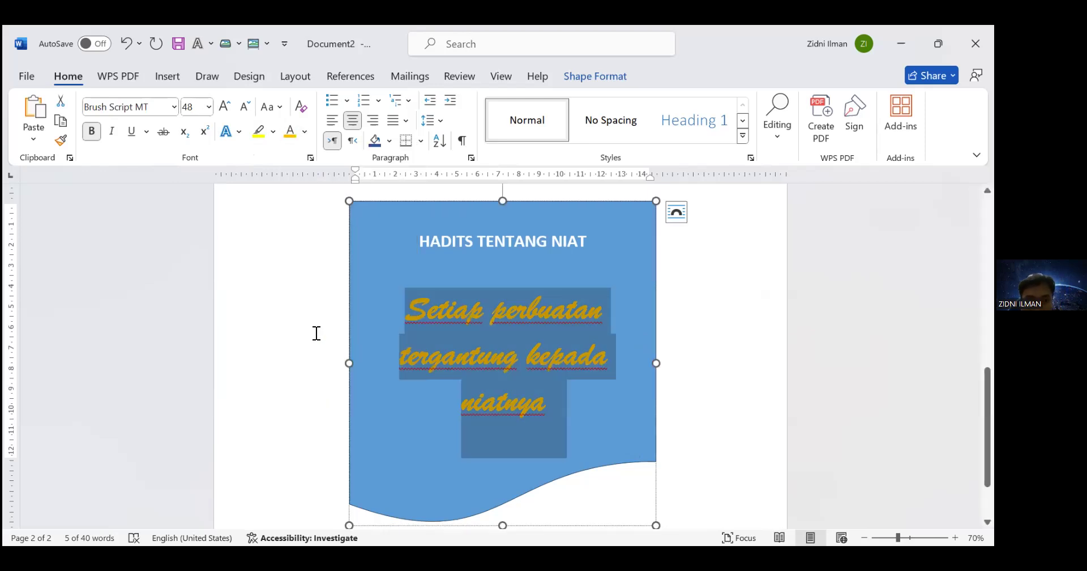
pyautogui.rightClick(717, 326)
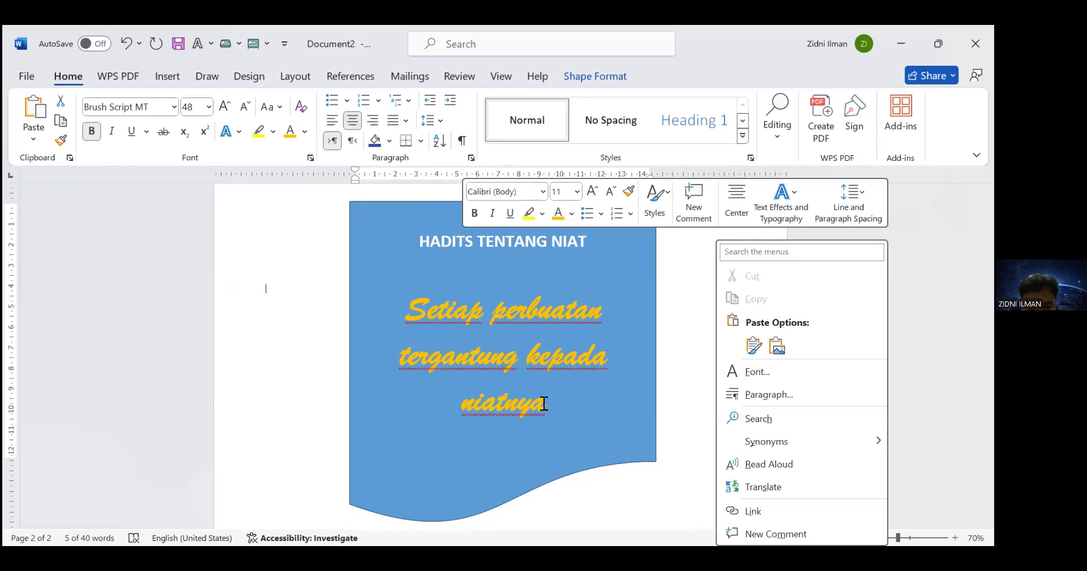
# - Set the font color of the hadith sentence in the blue shape to black
pyautogui.click(542, 402)
pyautogui.tripleClick(542, 402)
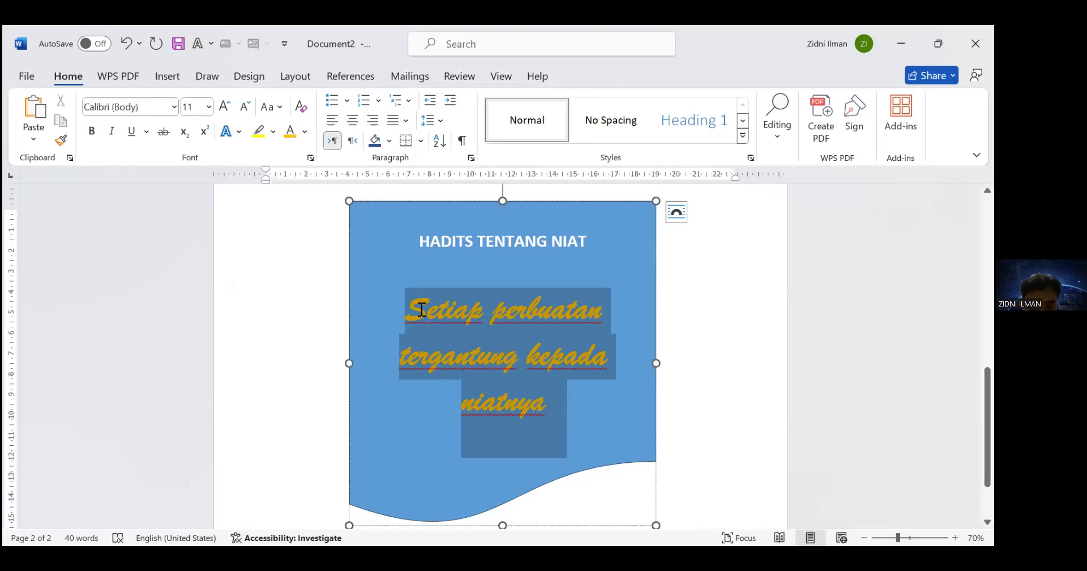
pyautogui.click(305, 129)
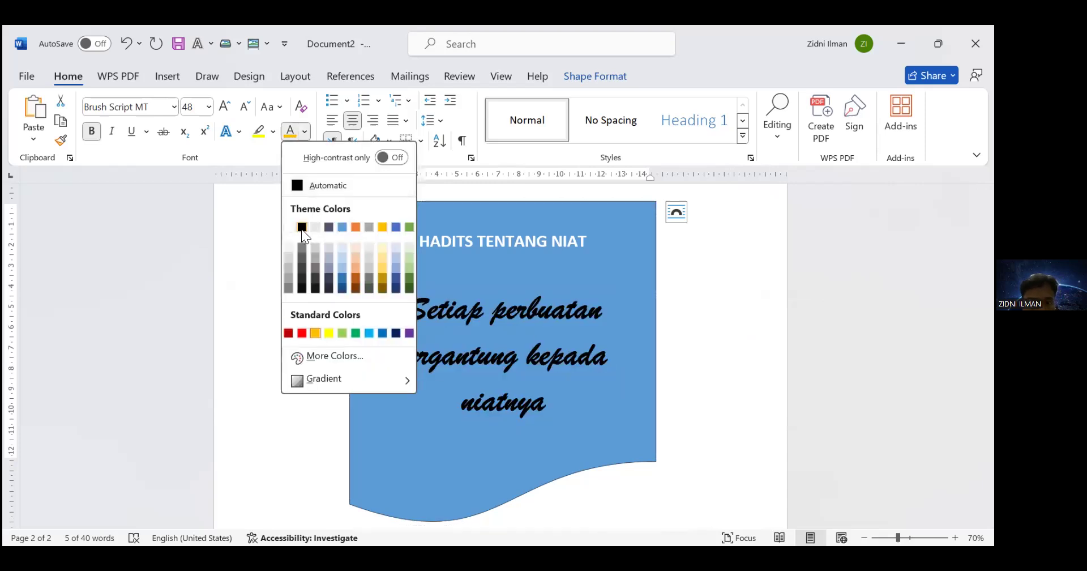
pyautogui.click(301, 228)
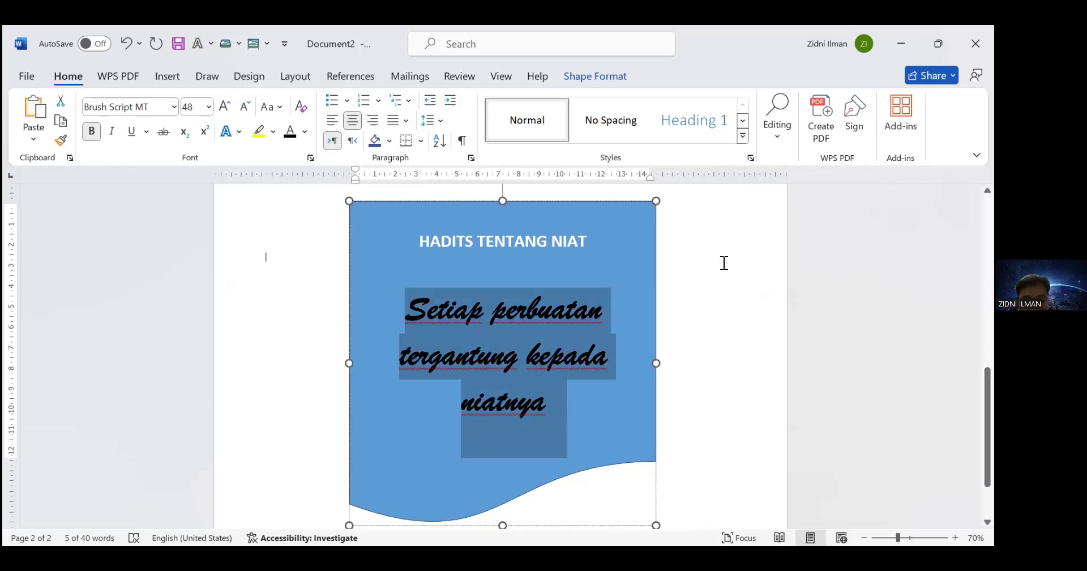
pyautogui.rightClick(724, 263)
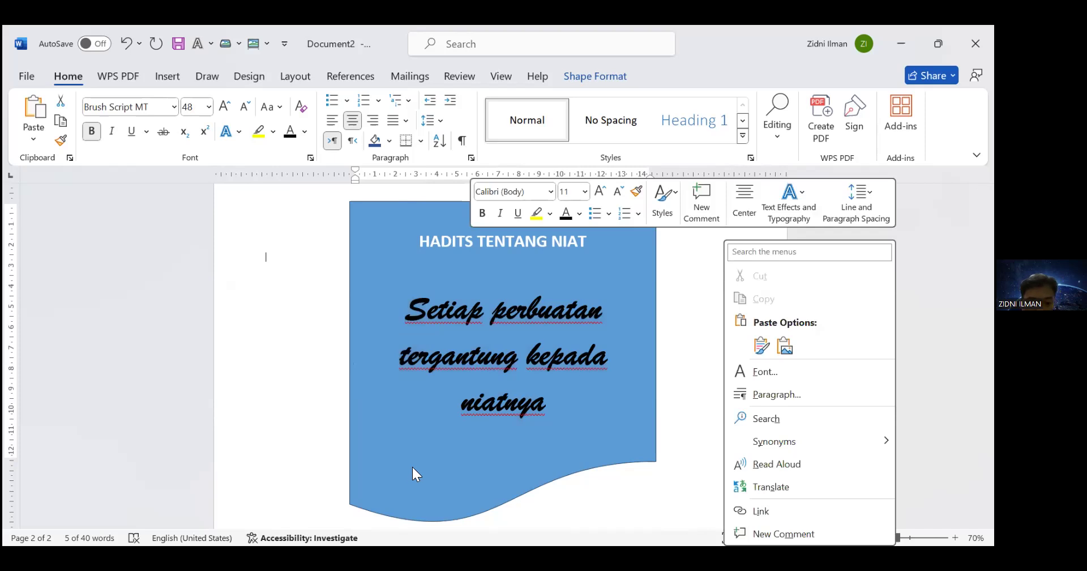
# - Insert black WordArt with the blue shape selected and add a person's name to the WordArt text
pyautogui.rightClick(412, 467)
pyautogui.click(595, 387)
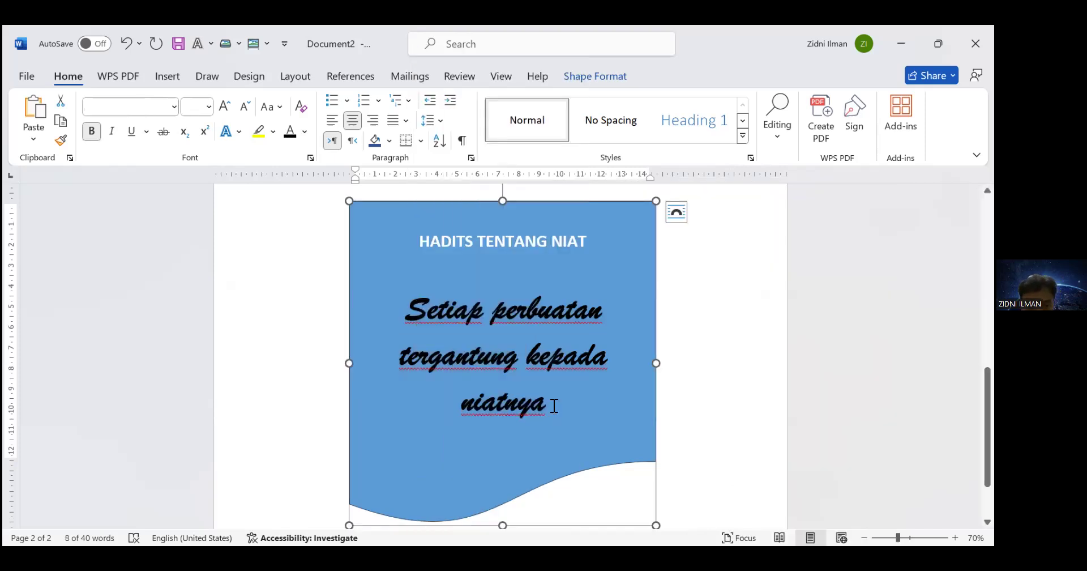
pyautogui.click(169, 75)
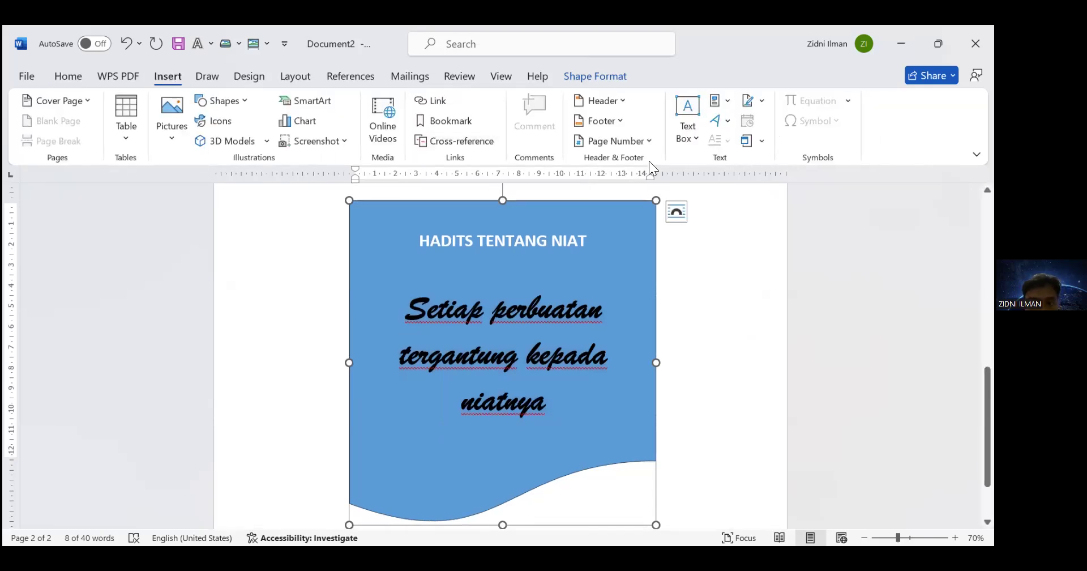
pyautogui.click(728, 121)
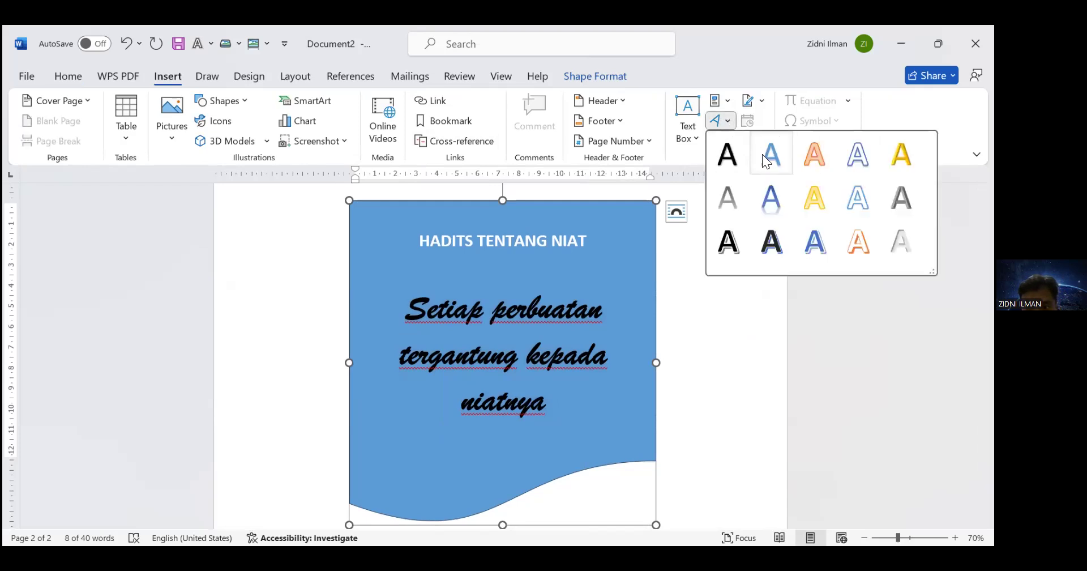
pyautogui.click(734, 159)
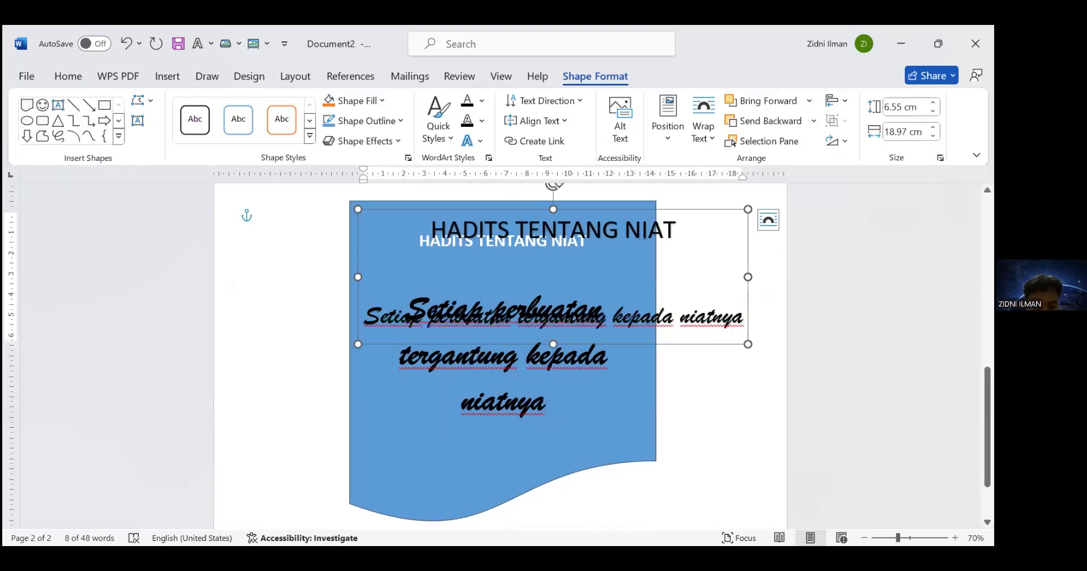
pyautogui.write('ADI')
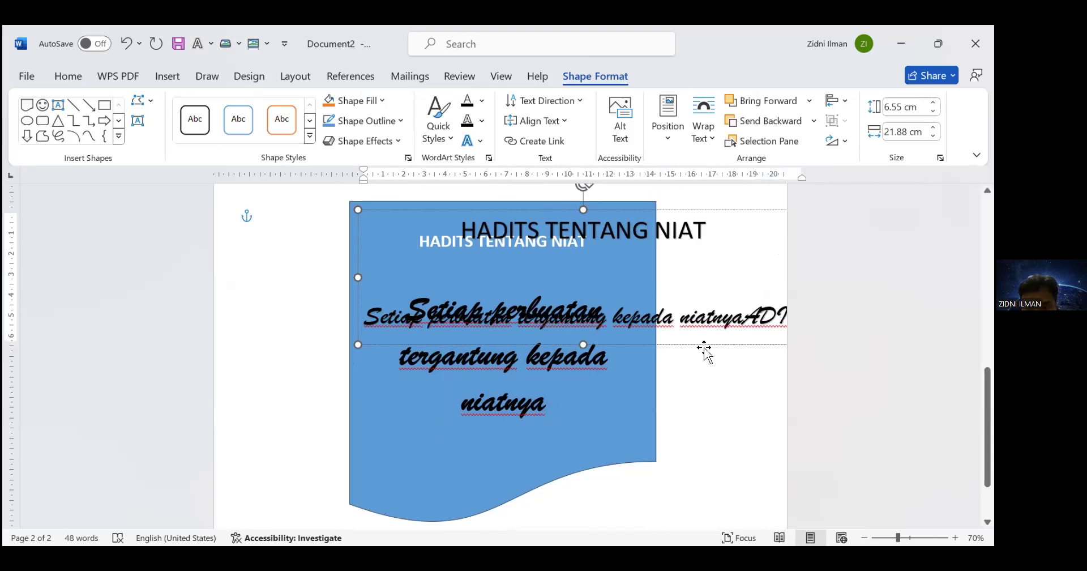
# - Replace all the WordArt text with only the person's name and move it into the blue shape's lower-left corner
pyautogui.moveTo(705, 346); pyautogui.dragTo(684, 447)
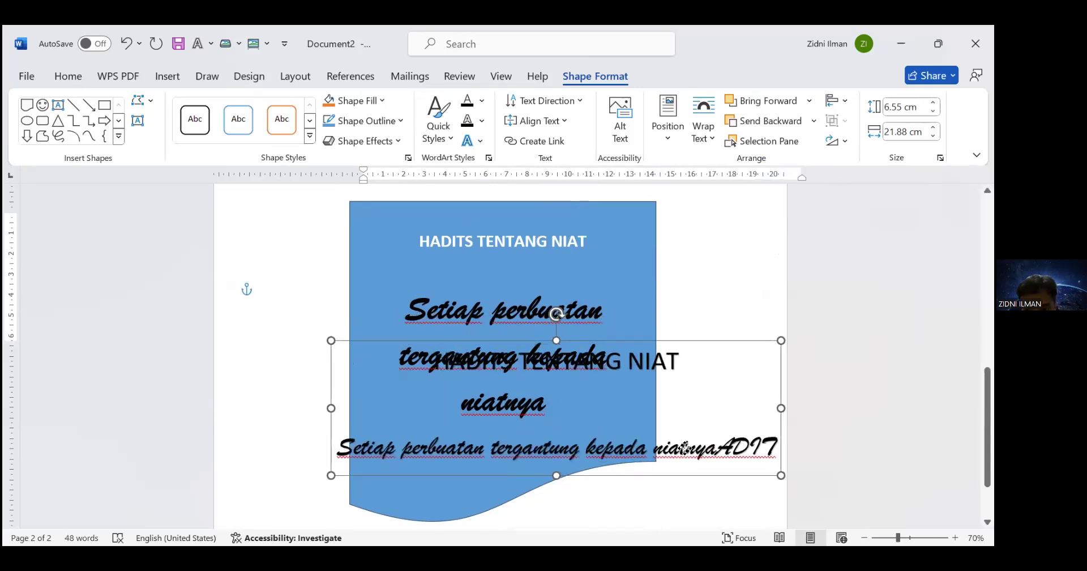
pyautogui.hotkey('ctrl', 'a')
pyautogui.moveTo(591, 353); pyautogui.dragTo(396, 363)
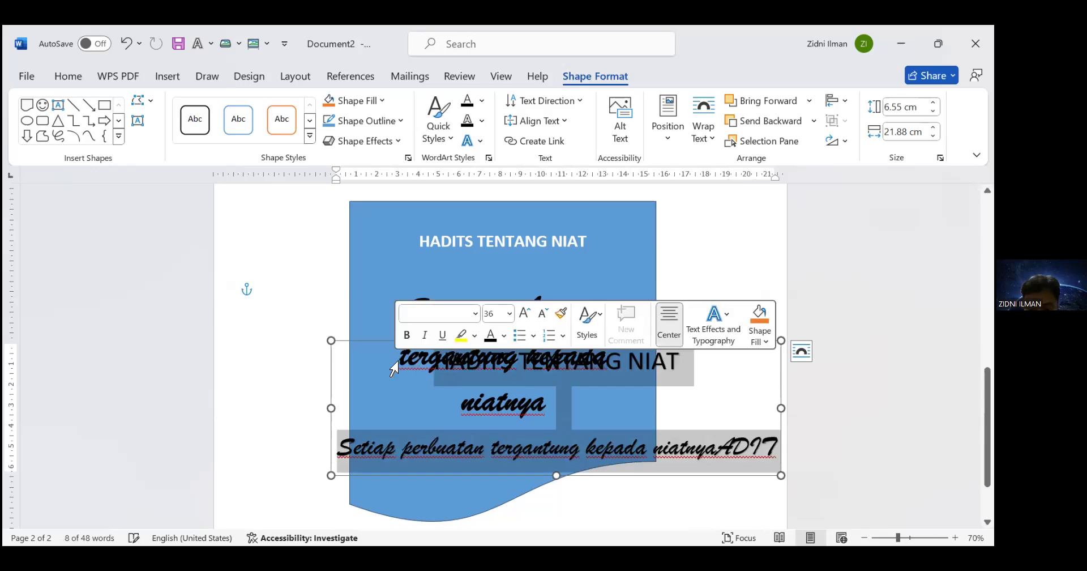
pyautogui.press('Delete')
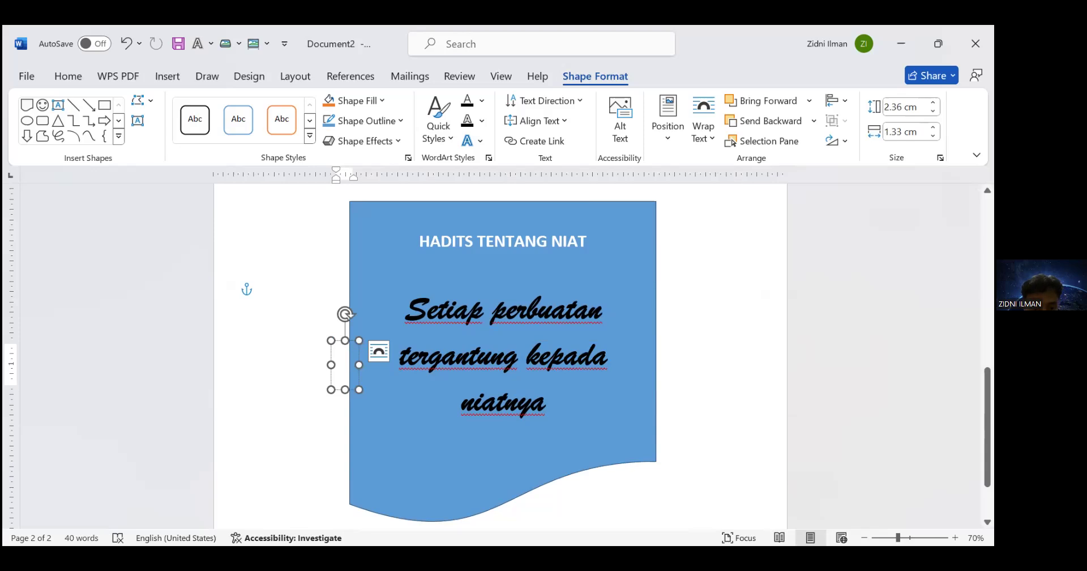
pyautogui.write('ADIT')
pyautogui.moveTo(341, 342); pyautogui.dragTo(374, 464)
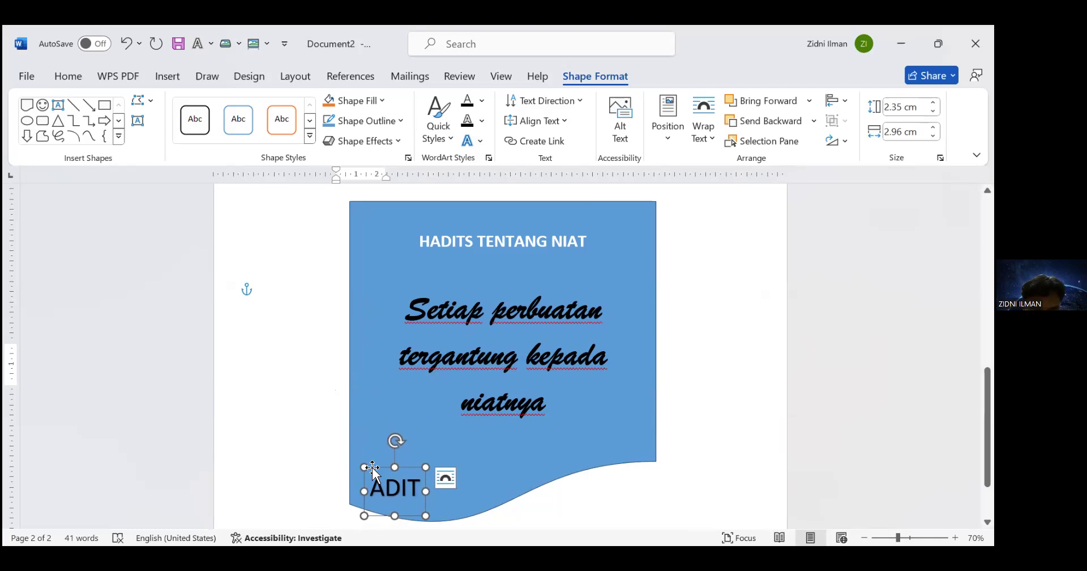
# - Draw a Sun shape about 3.7 cm wide and 3.1 cm high just above the WordArt name in the blue shape
pyautogui.click(473, 445)
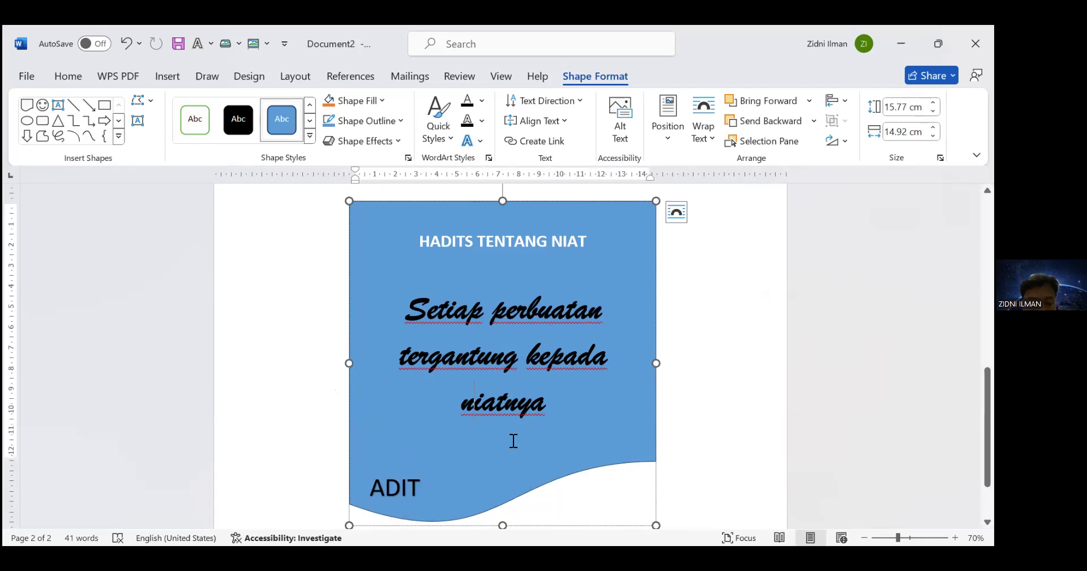
pyautogui.click(173, 74)
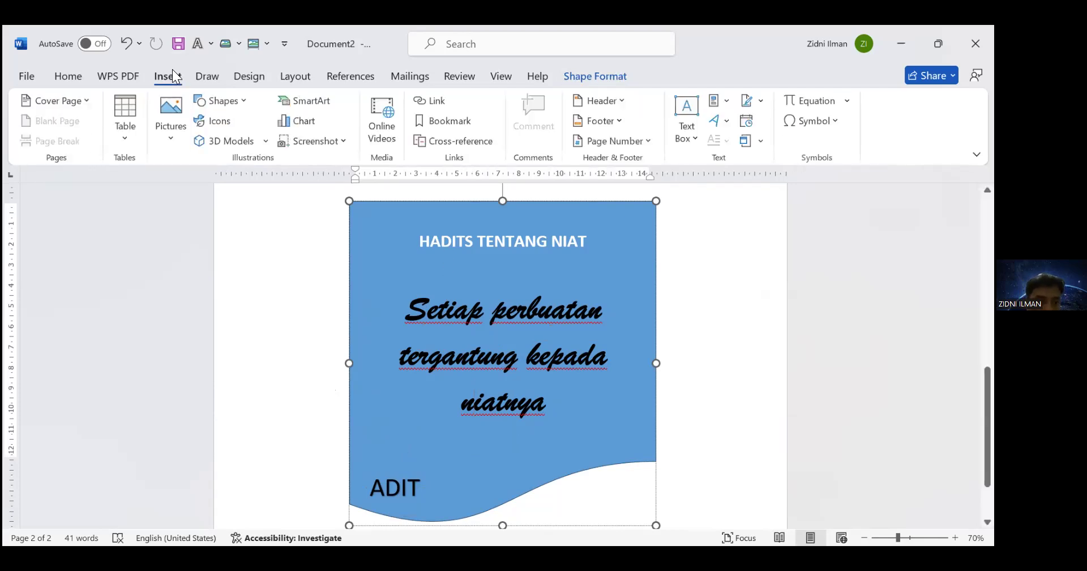
pyautogui.rightClick(242, 102)
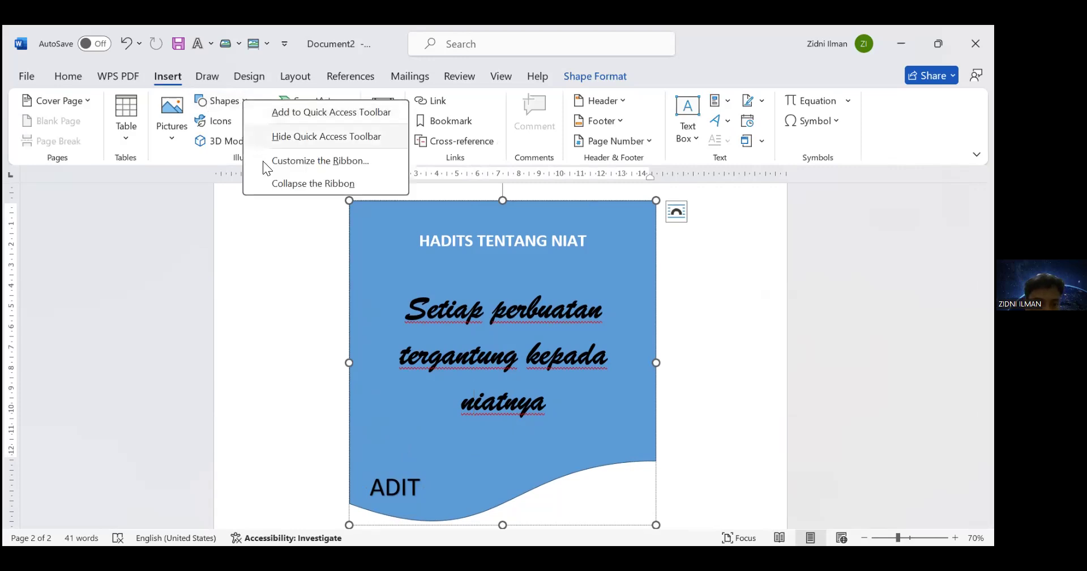
pyautogui.click(221, 104)
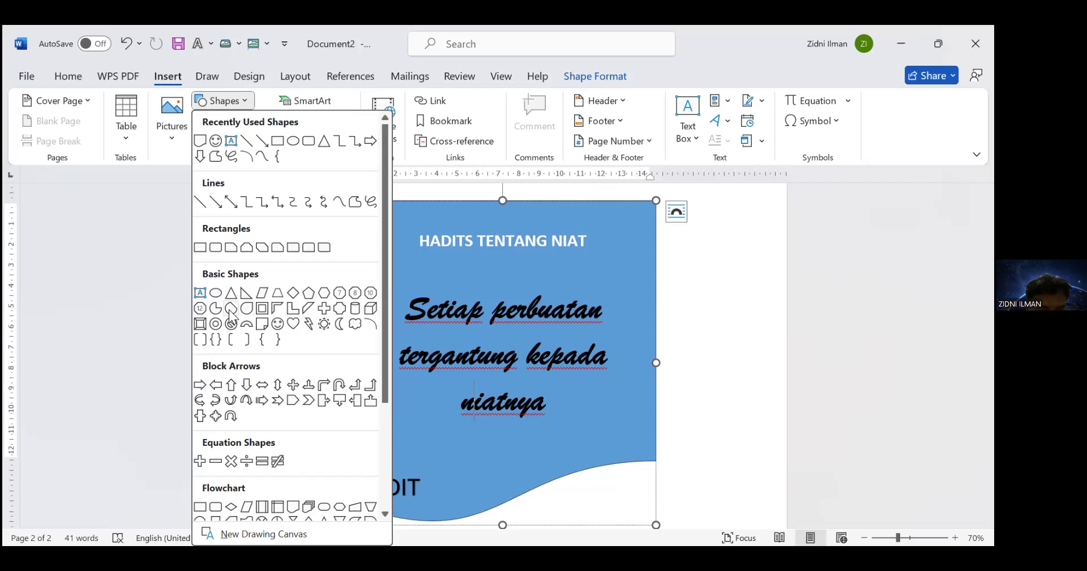
pyautogui.click(325, 323)
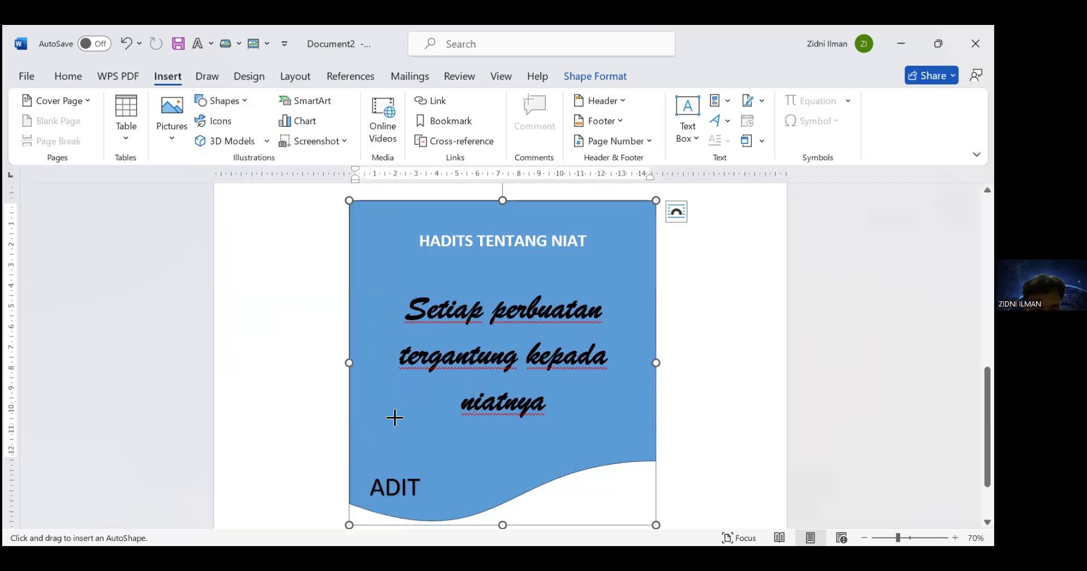
pyautogui.moveTo(393, 411); pyautogui.dragTo(468, 473)
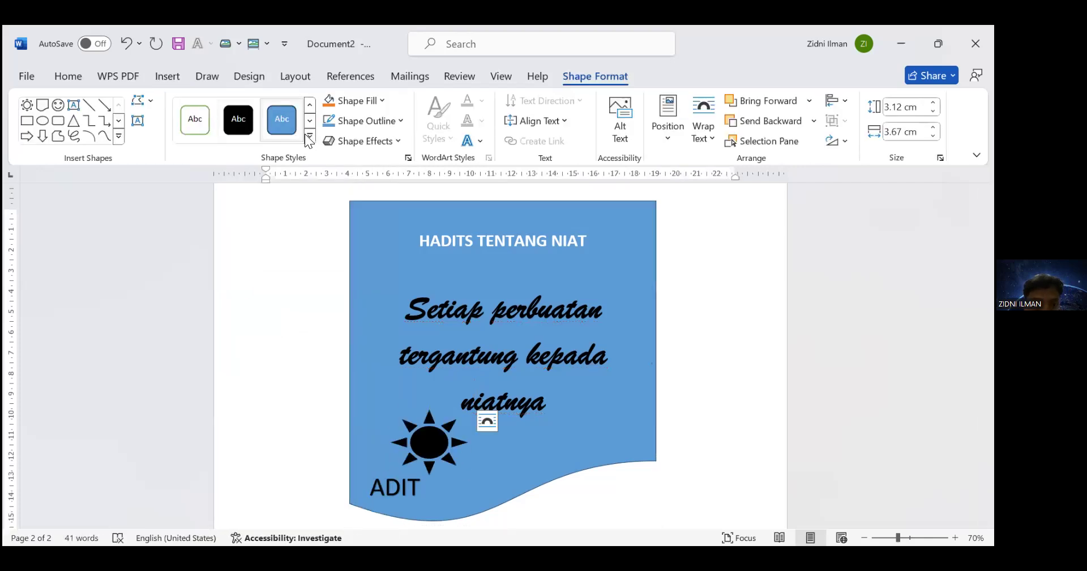
# - Set the fill color of the Sun shape to the standard red
pyautogui.rightClick(382, 97)
pyautogui.click(381, 100)
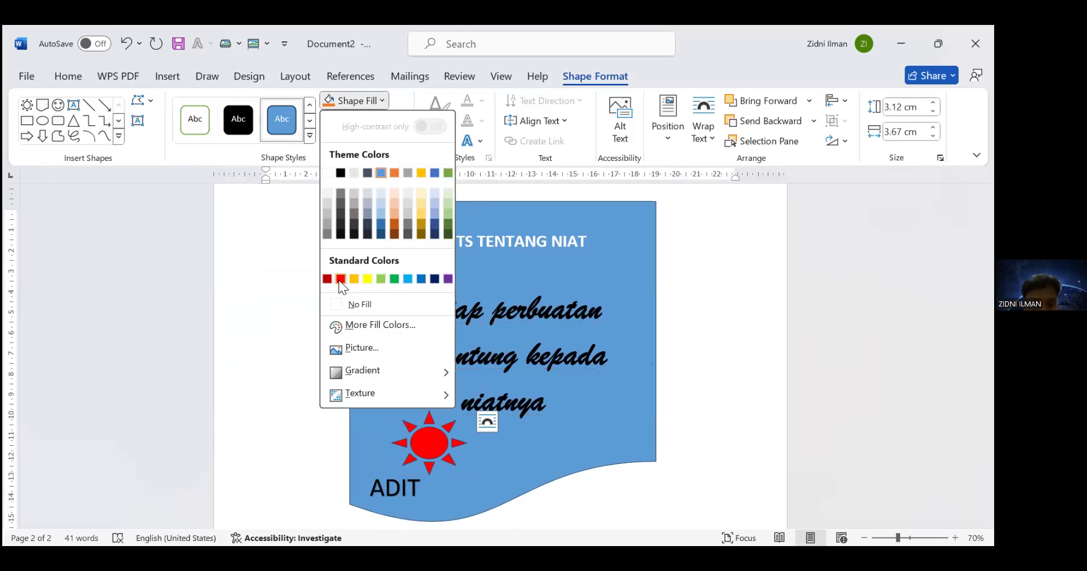
pyautogui.click(340, 279)
# - Select the blue poster shape and add its Preset shape effects gallery to the Quick Access Toolbar
pyautogui.click(626, 318)
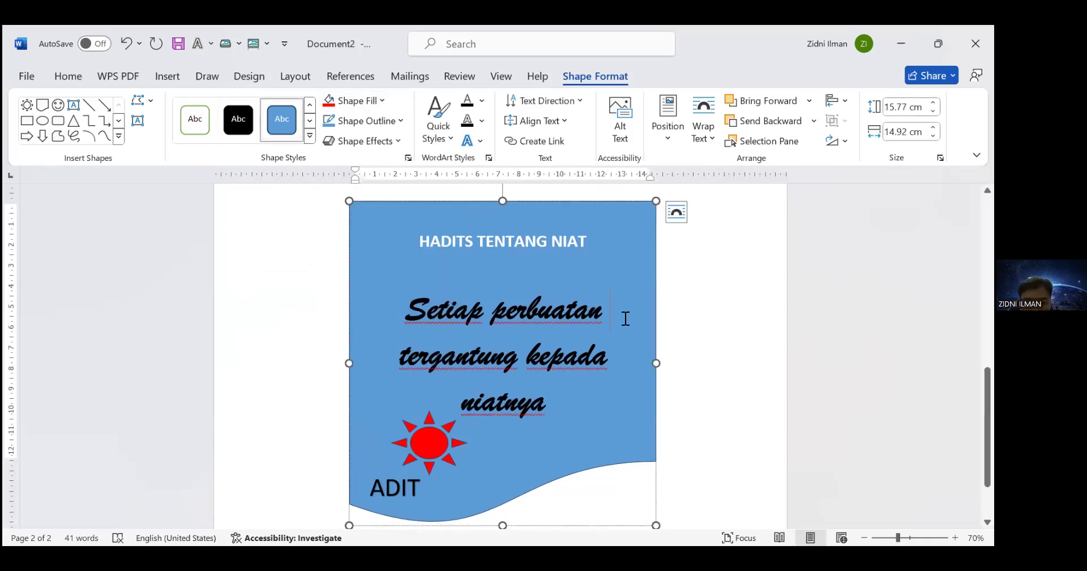
pyautogui.rightClick(605, 204)
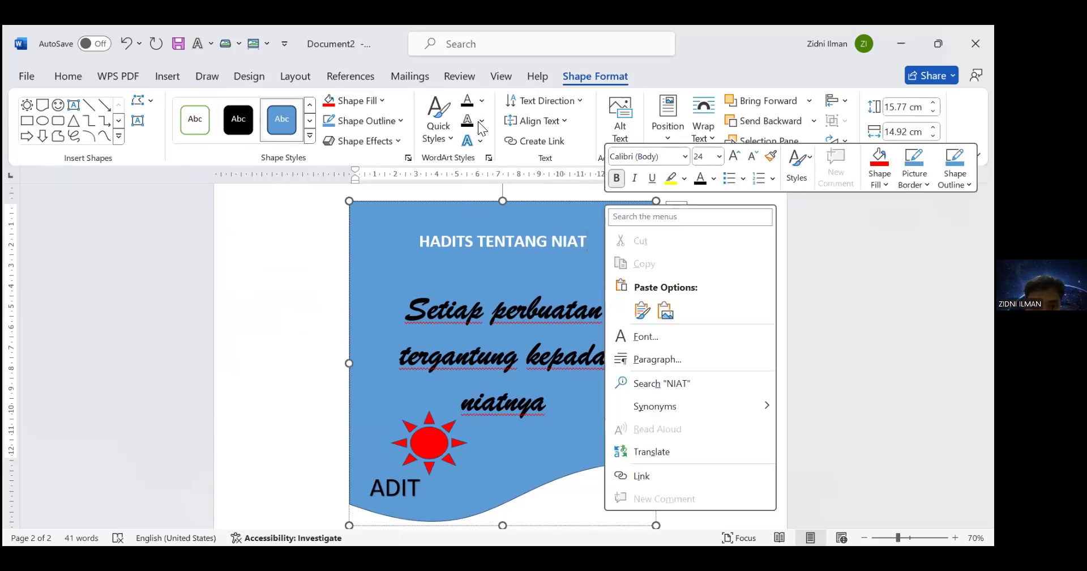
pyautogui.click(398, 138)
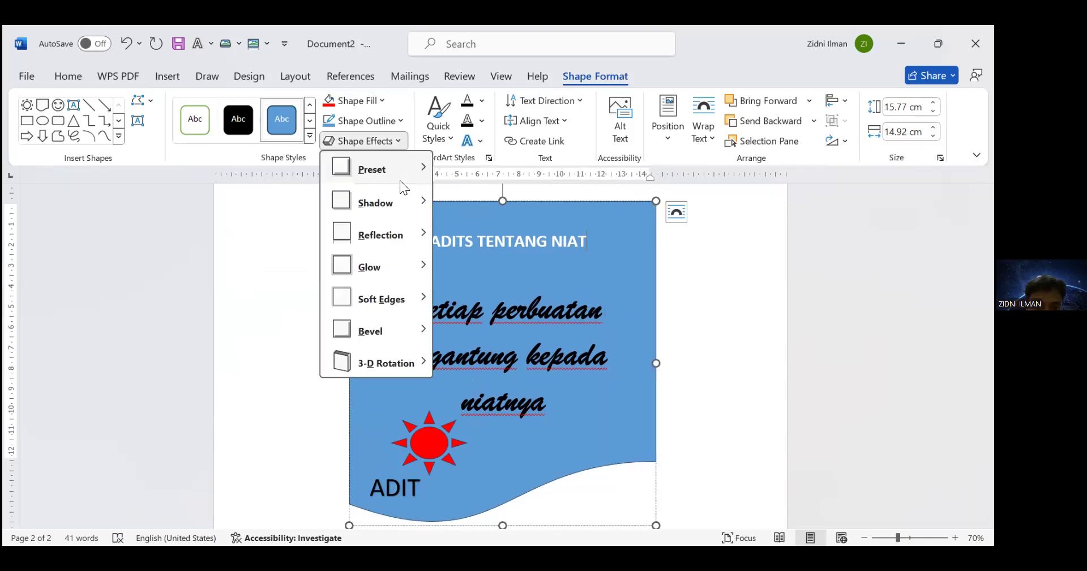
pyautogui.moveTo(400, 177)
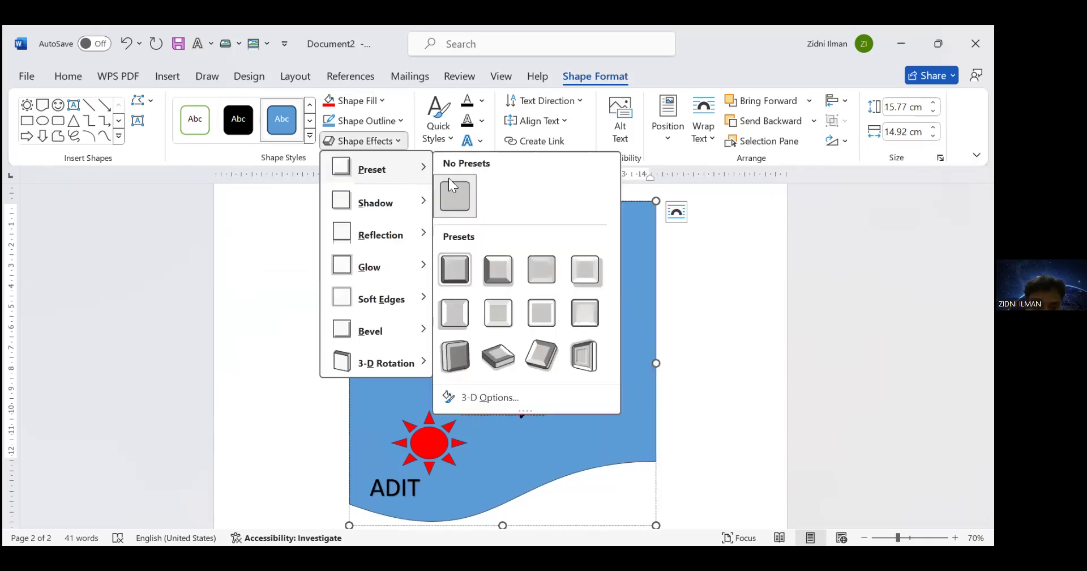
pyautogui.rightClick(495, 266)
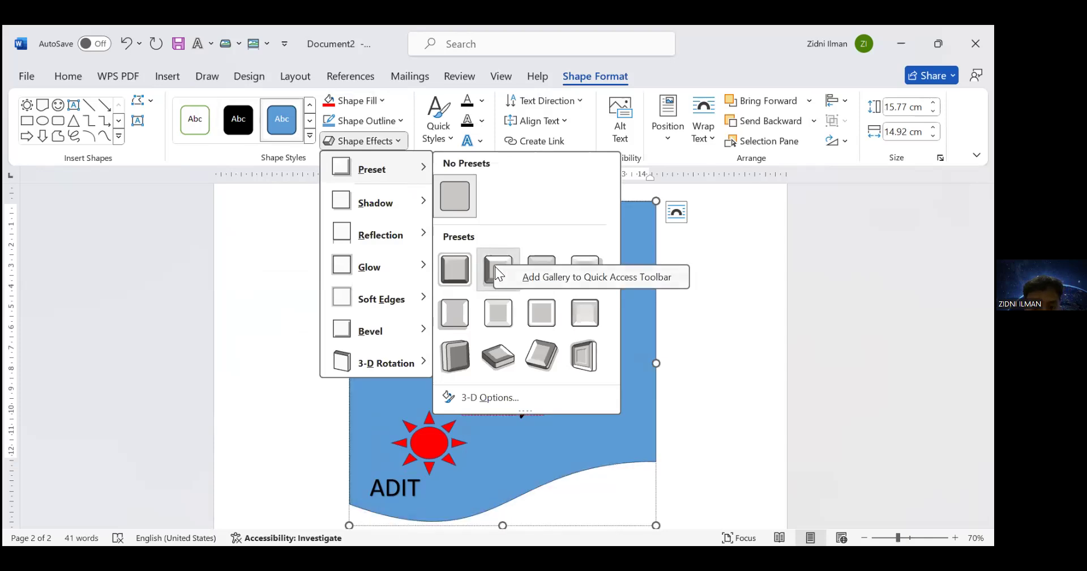
pyautogui.click(496, 269)
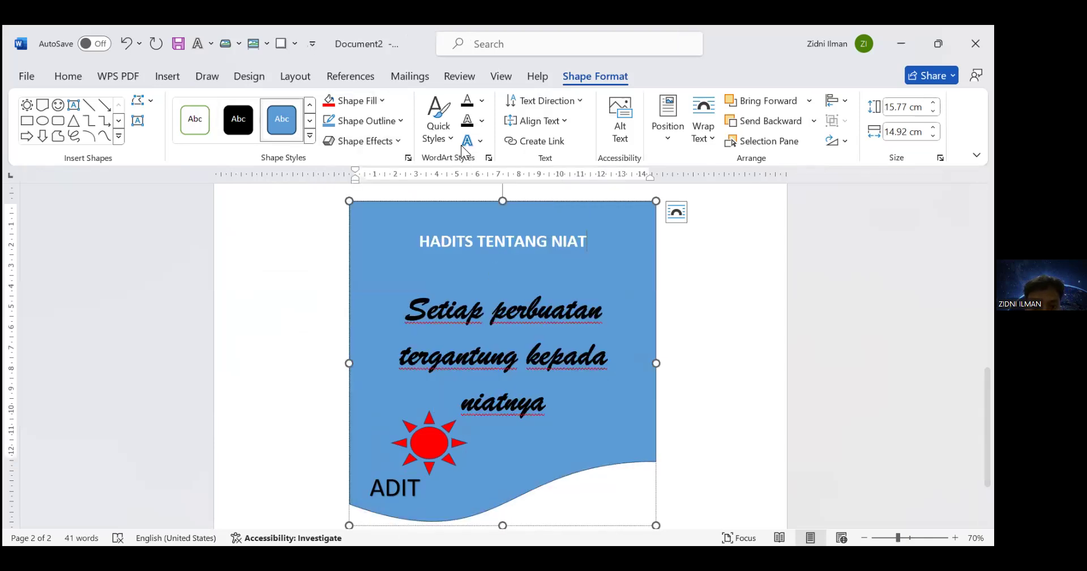
# - Apply an outer shadow effect to the blue poster shape
pyautogui.click(398, 140)
pyautogui.click(407, 208)
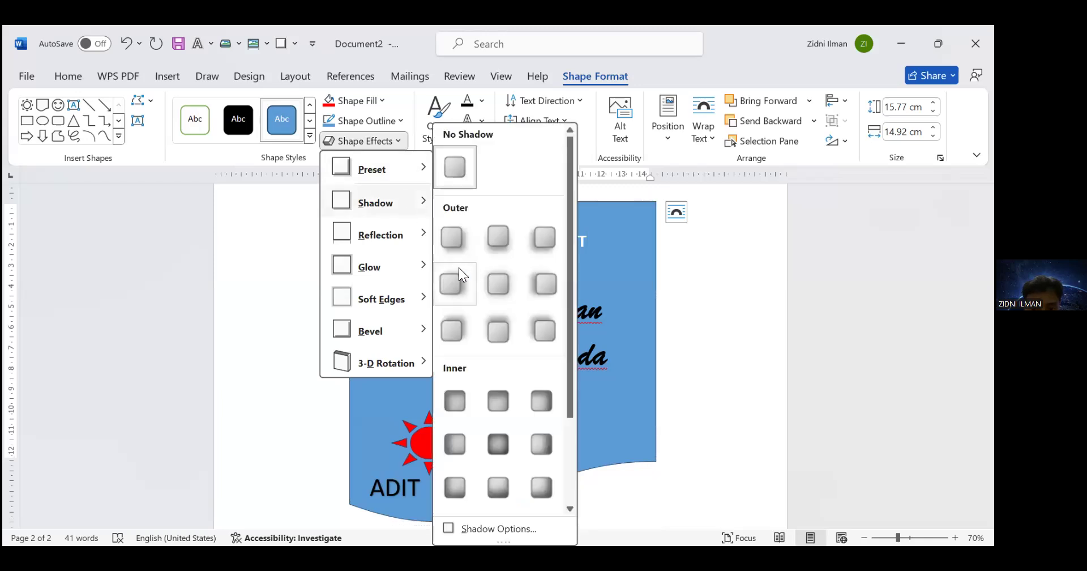
pyautogui.rightClick(460, 268)
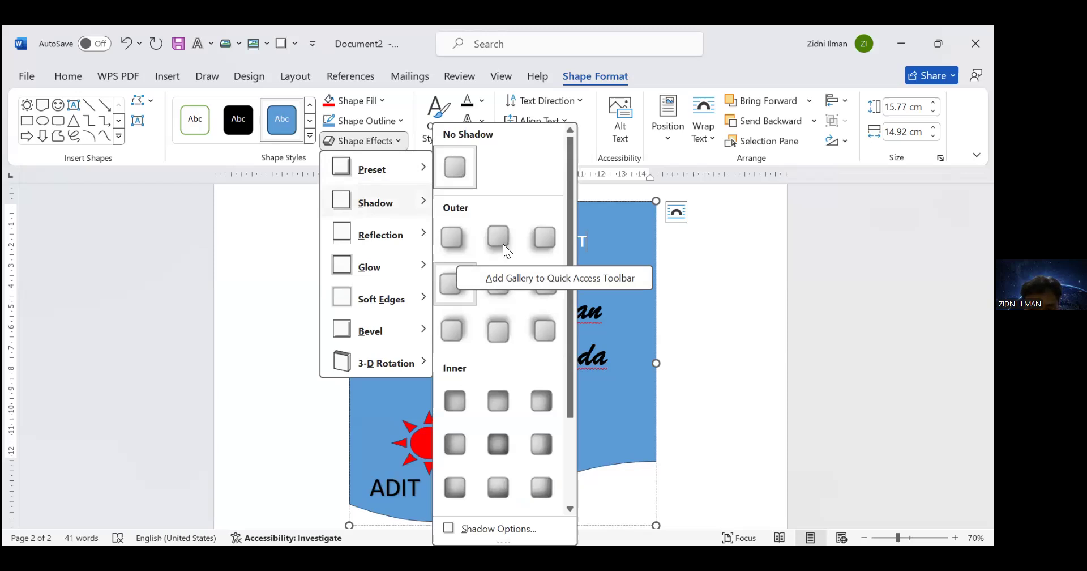
pyautogui.click(584, 272)
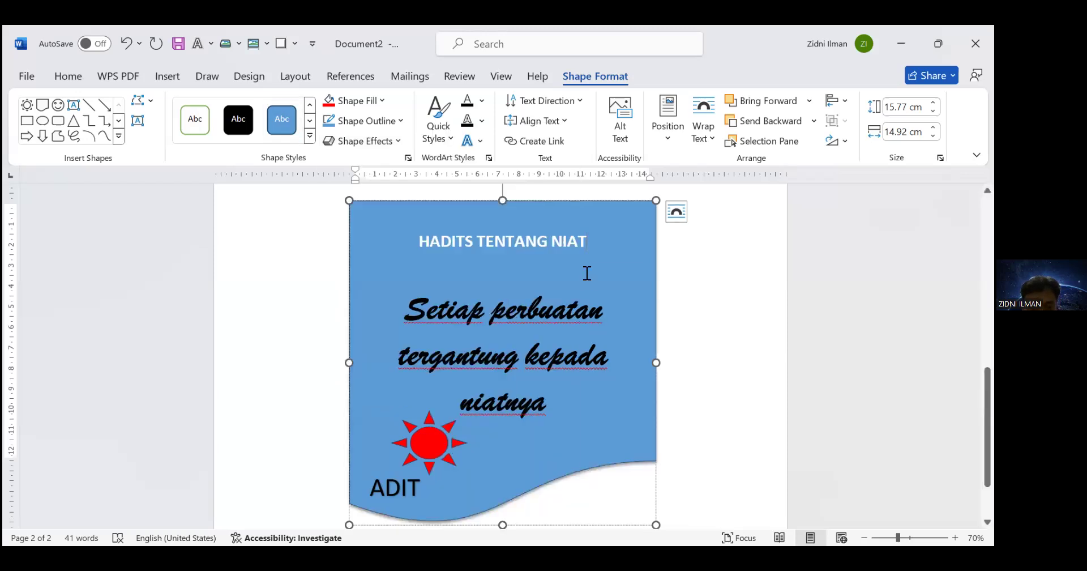
# - Apply a preset shape effect with a white bevelled edge and soft shadow to the blue poster shape, then deselect it
pyautogui.click(401, 140)
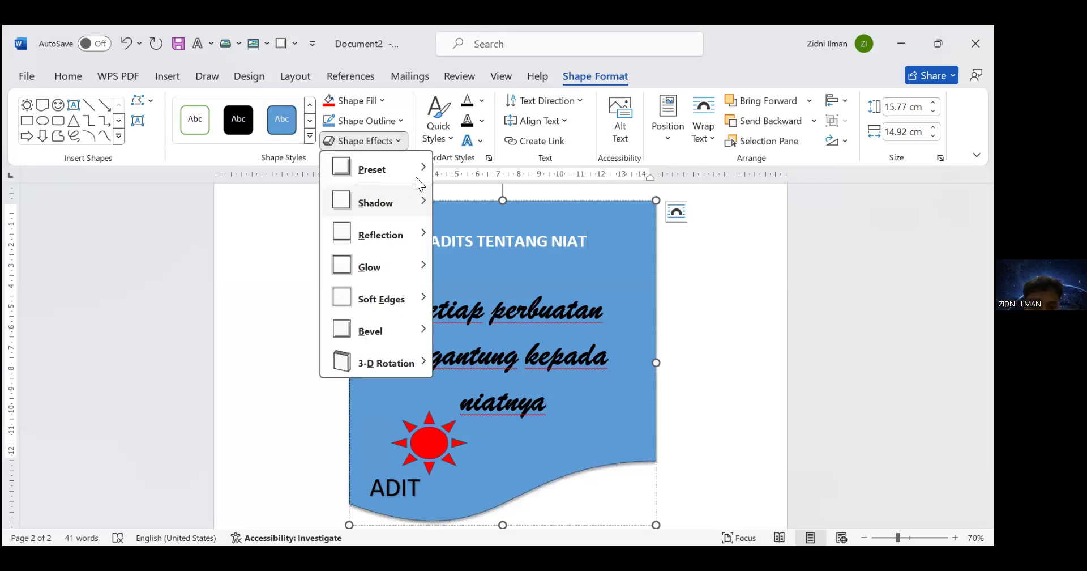
pyautogui.moveTo(415, 176)
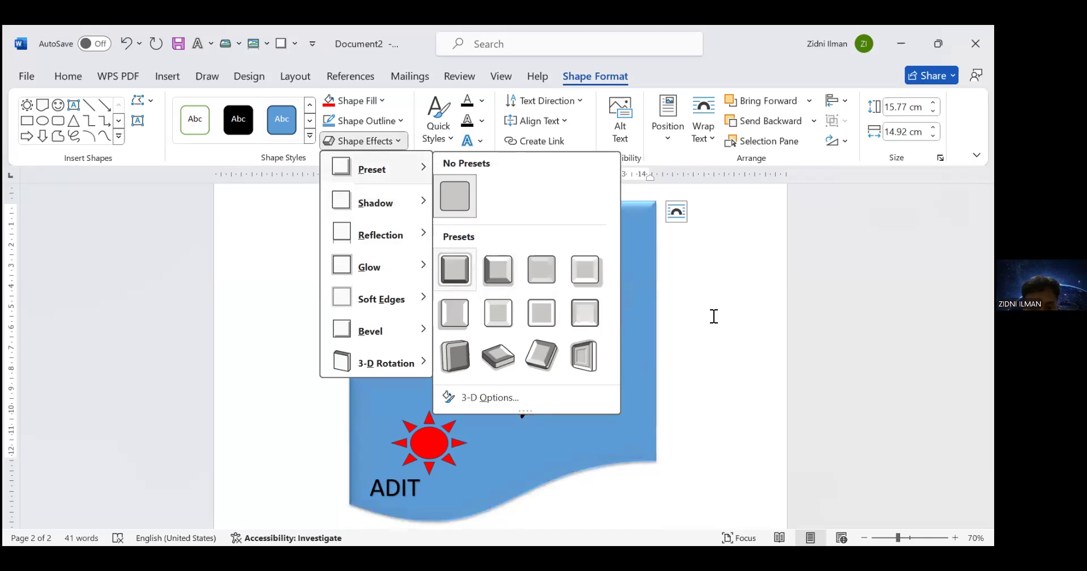
pyautogui.click(714, 316)
pyautogui.rightClick(714, 316)
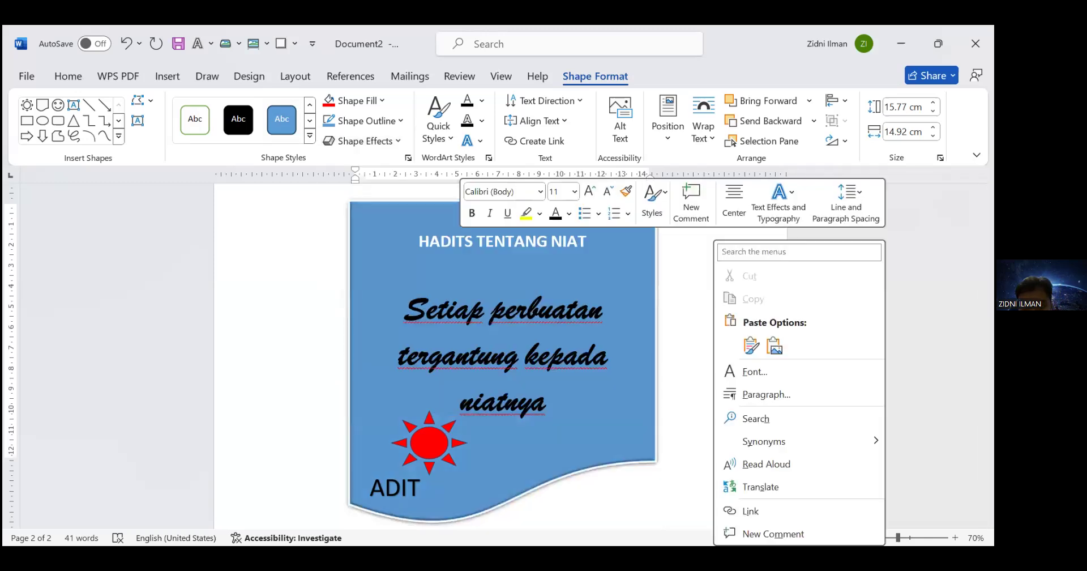
pyautogui.click(265, 289)
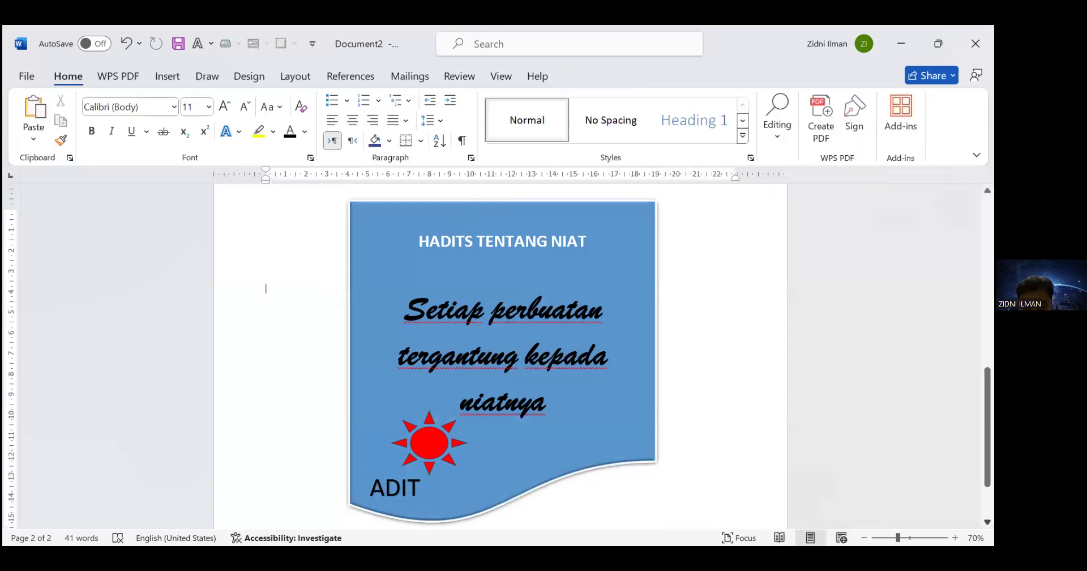
pyautogui.rightClick(988, 375)
pyautogui.click(850, 479)
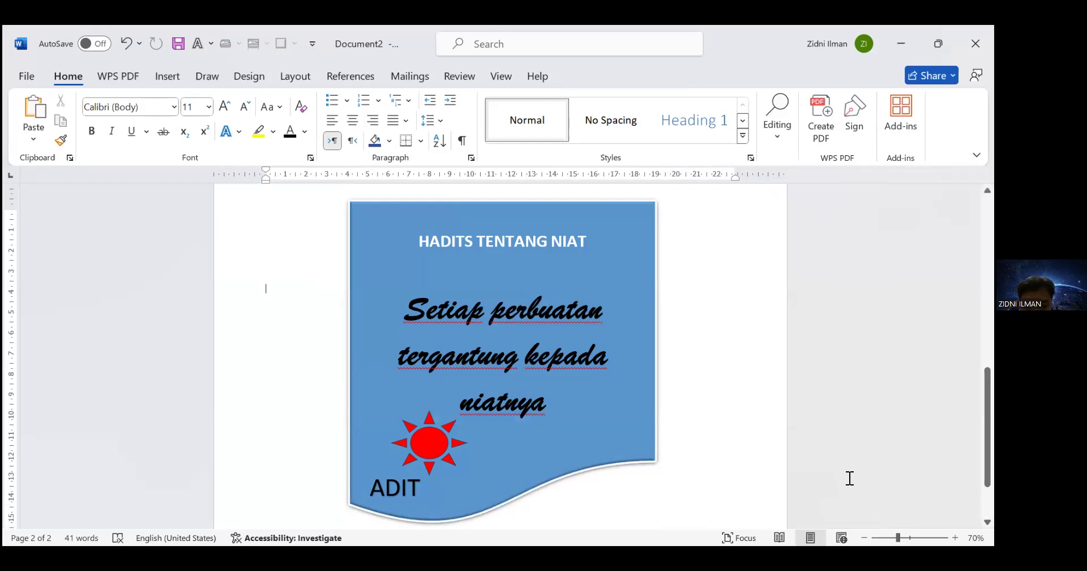